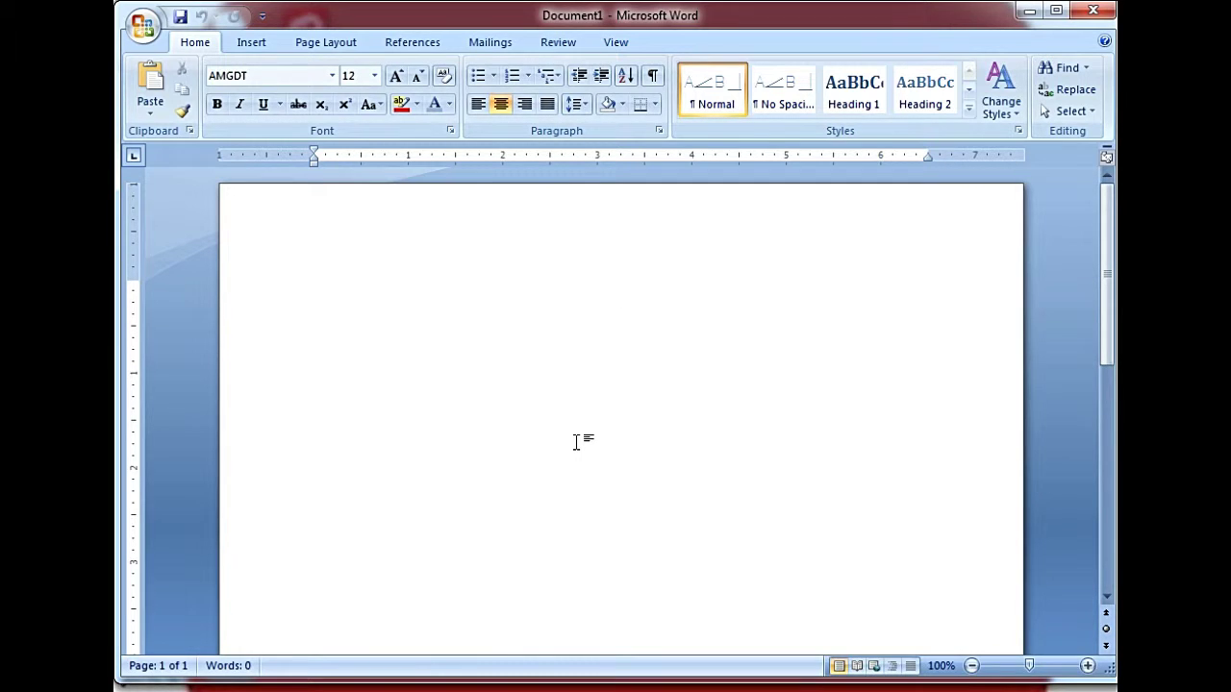
# Step: Fill the blank document with several paragraphs of 94-word sample text
pyautogui.hotkey('ctrl', 'v')
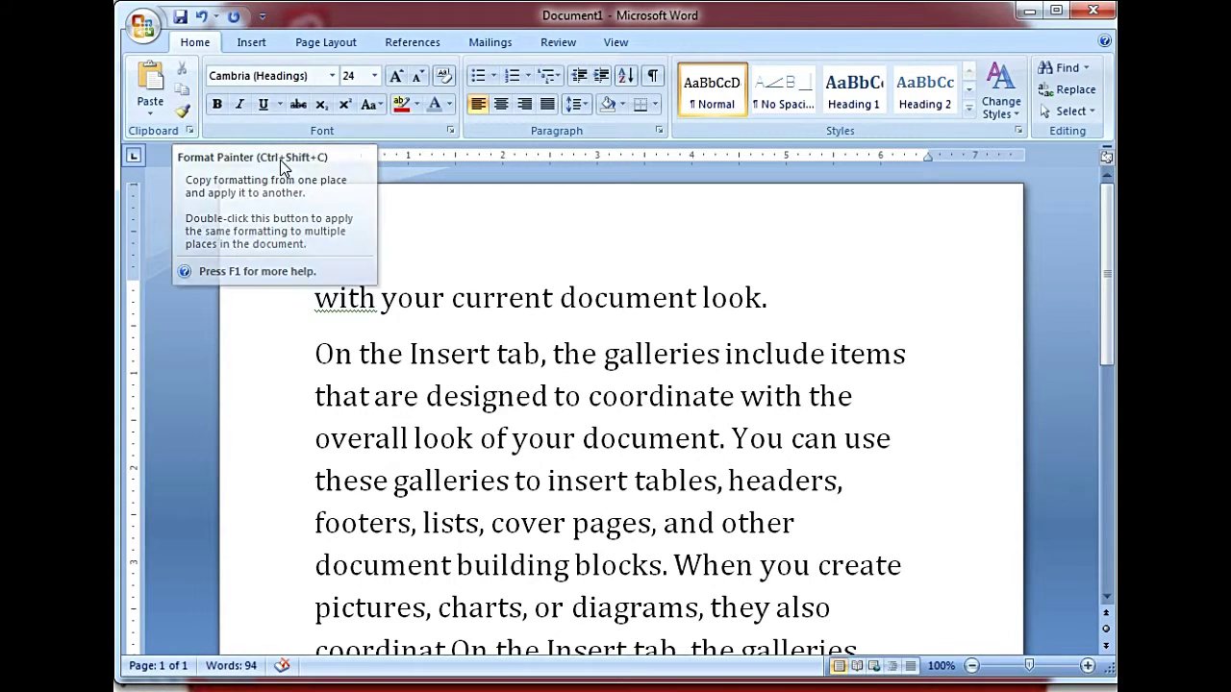
# Step: Highlight the word 'your' in yellow
pyautogui.moveTo(454, 306); pyautogui.dragTo(385, 287)
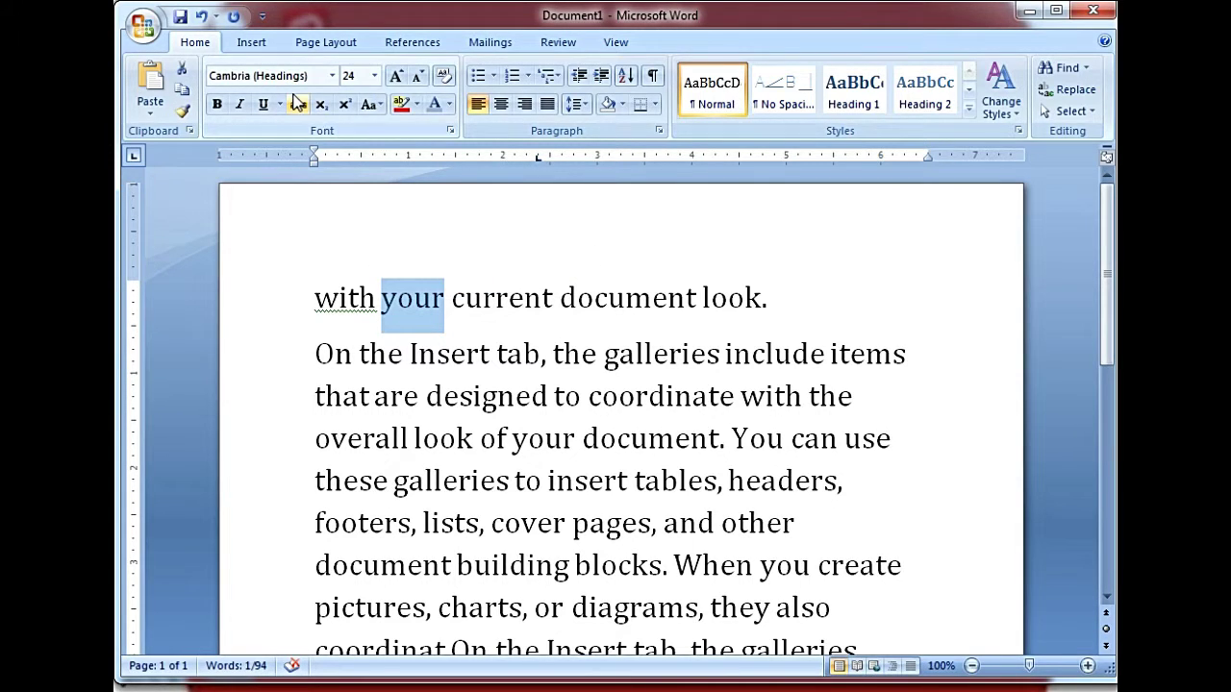
pyautogui.click(416, 104)
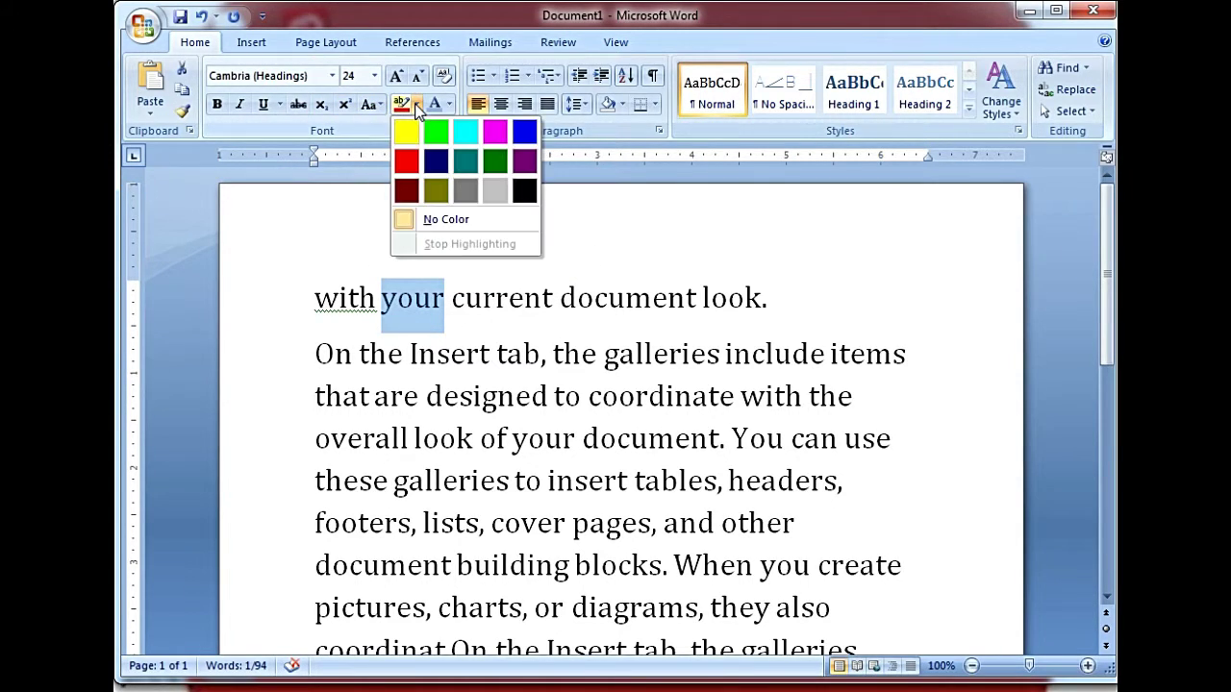
pyautogui.click(411, 133)
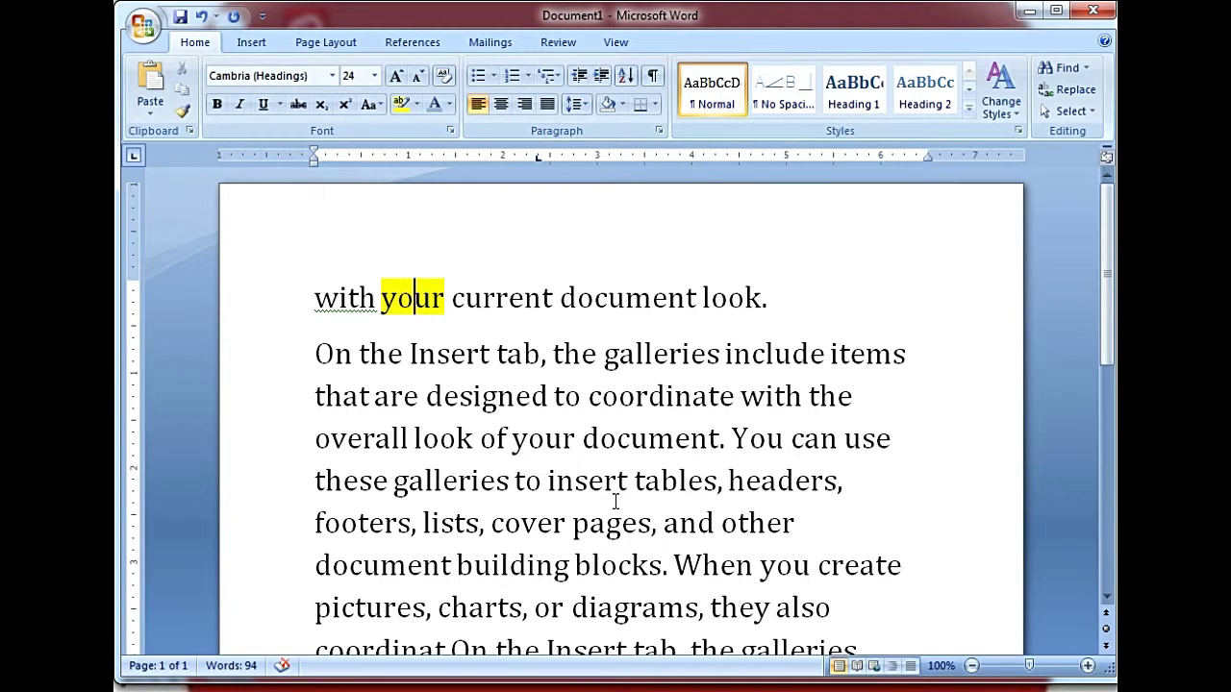
# Step: Copy the yellow highlight from 'your' onto 'document' with Format Painter
pyautogui.click(187, 111)
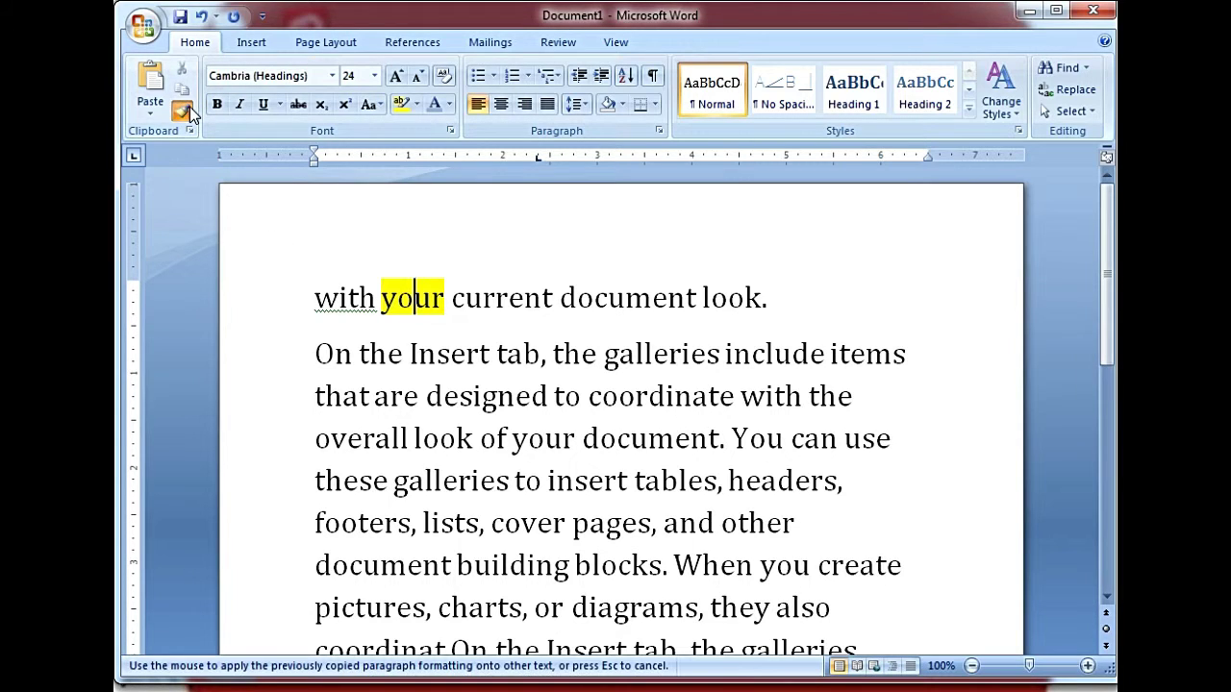
pyautogui.click(631, 440)
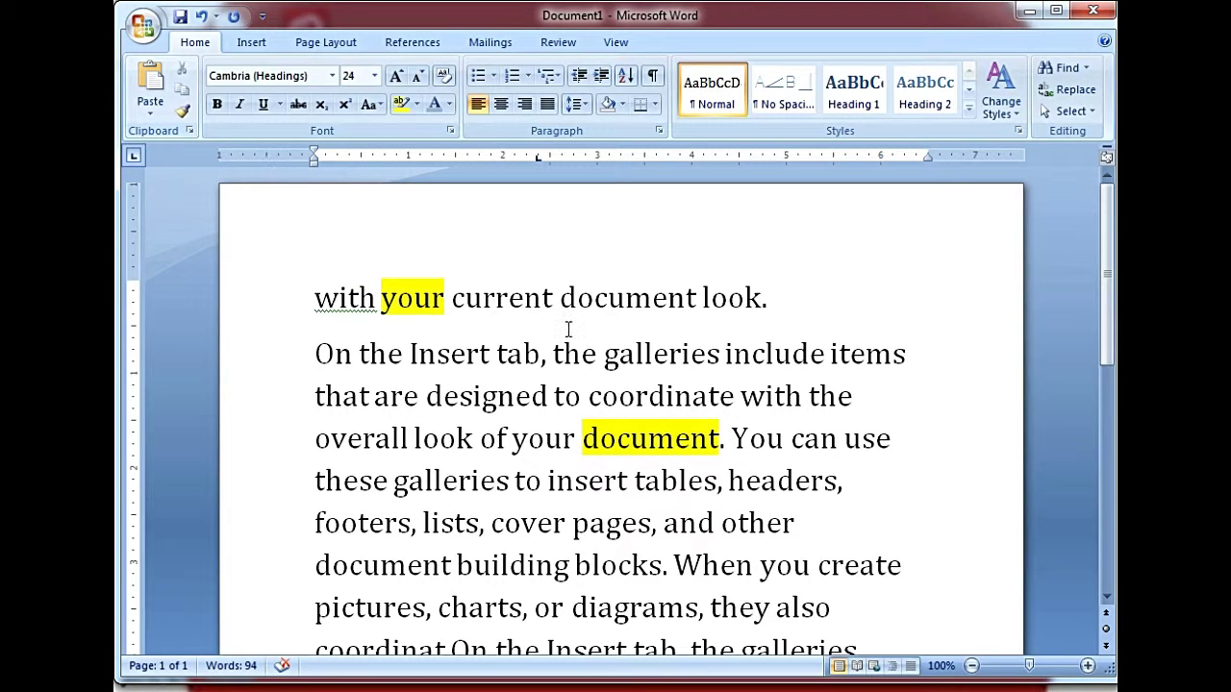
pyautogui.click(669, 490)
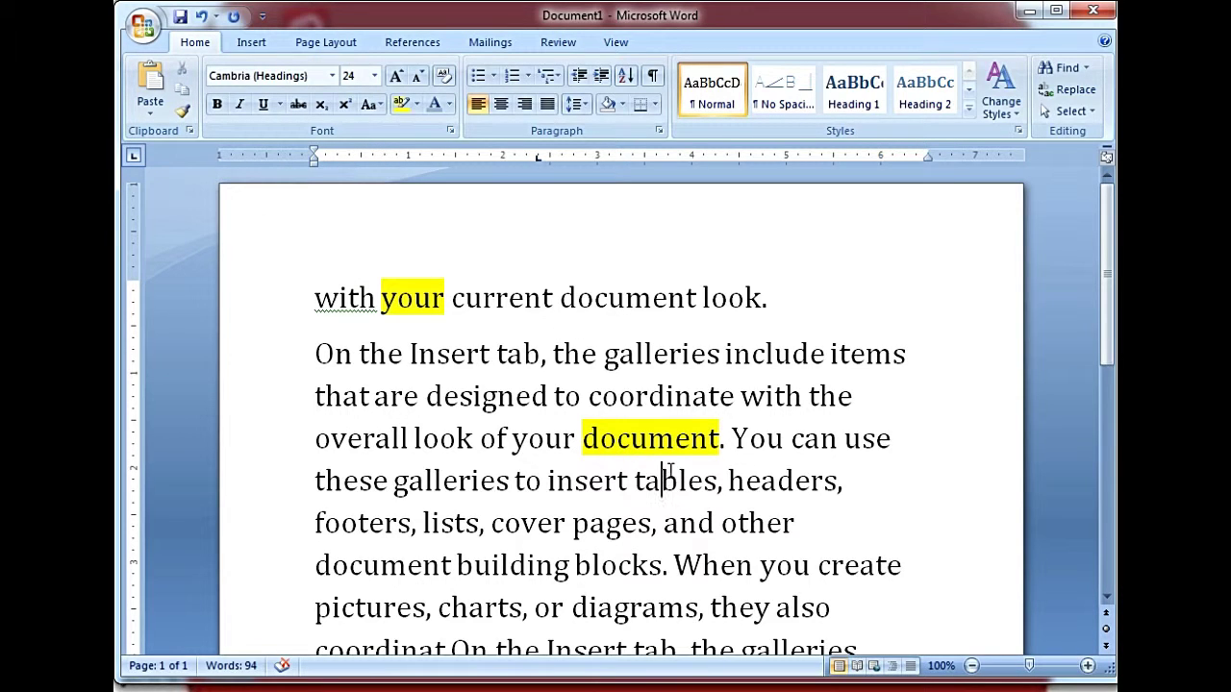
pyautogui.click(661, 444)
pyautogui.click(687, 485)
pyautogui.click(671, 452)
# Step: Copy the yellow highlight to insert, tables, headers, You, can and use
pyautogui.doubleClick(183, 113)
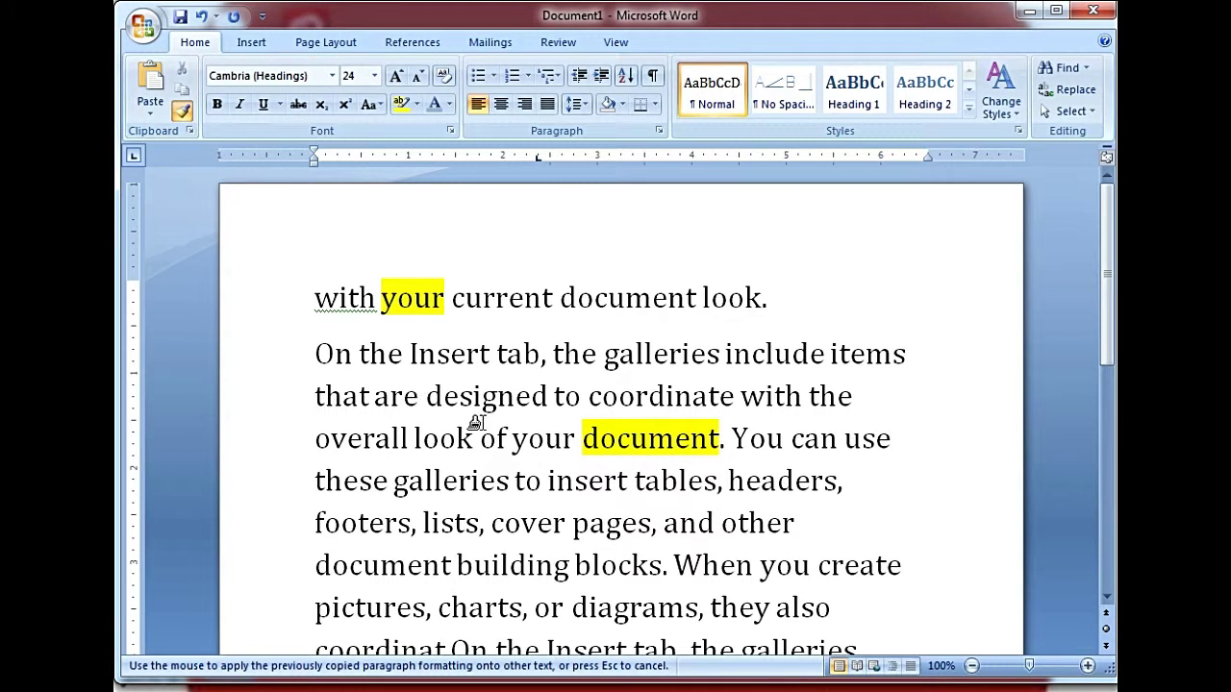
pyautogui.click(589, 481)
pyautogui.click(694, 480)
pyautogui.click(795, 483)
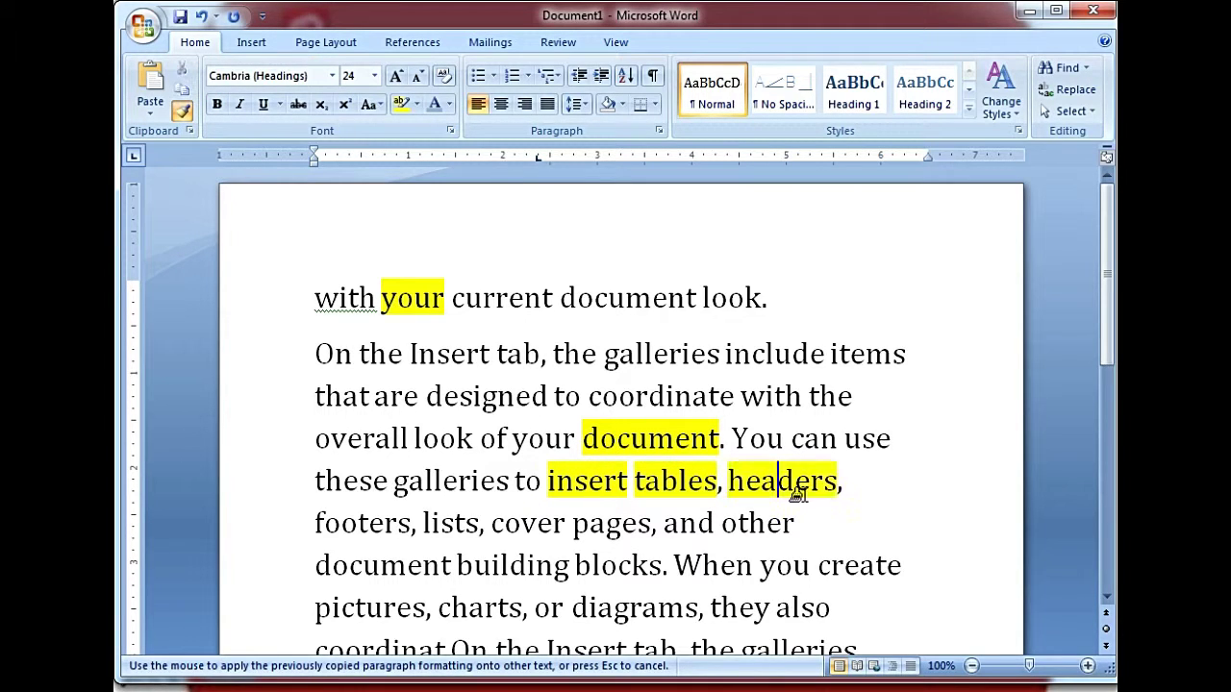
pyautogui.click(769, 439)
pyautogui.click(813, 442)
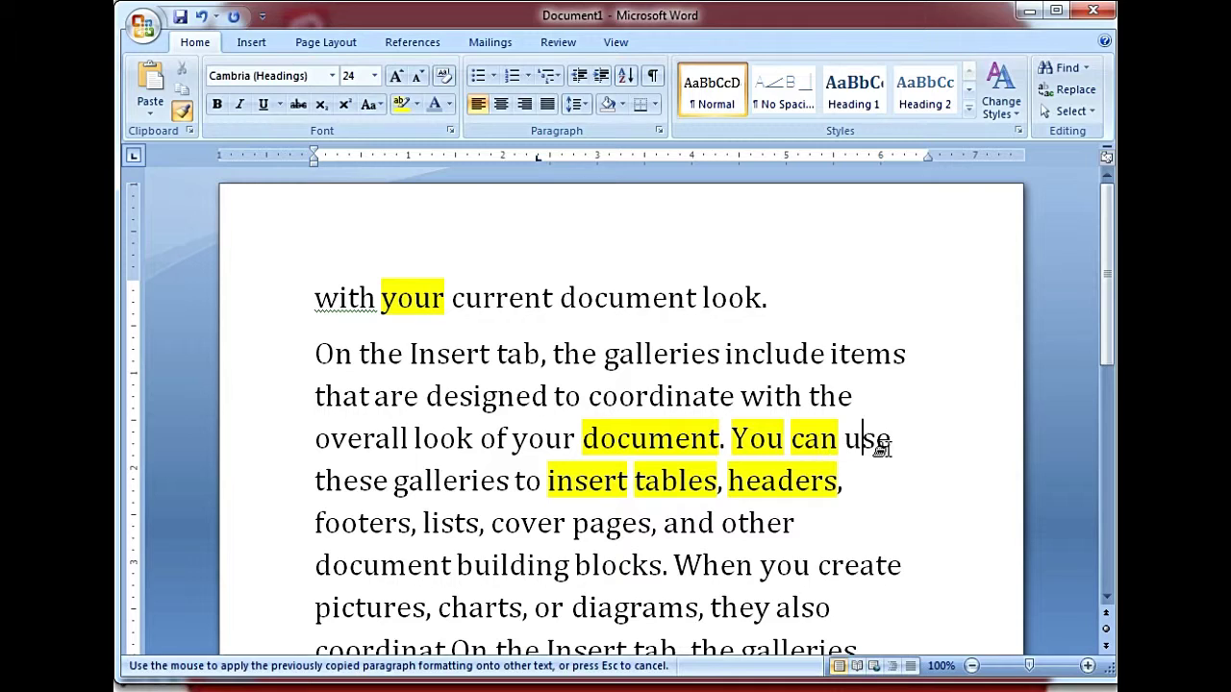
pyautogui.click(868, 440)
pyautogui.click(182, 111)
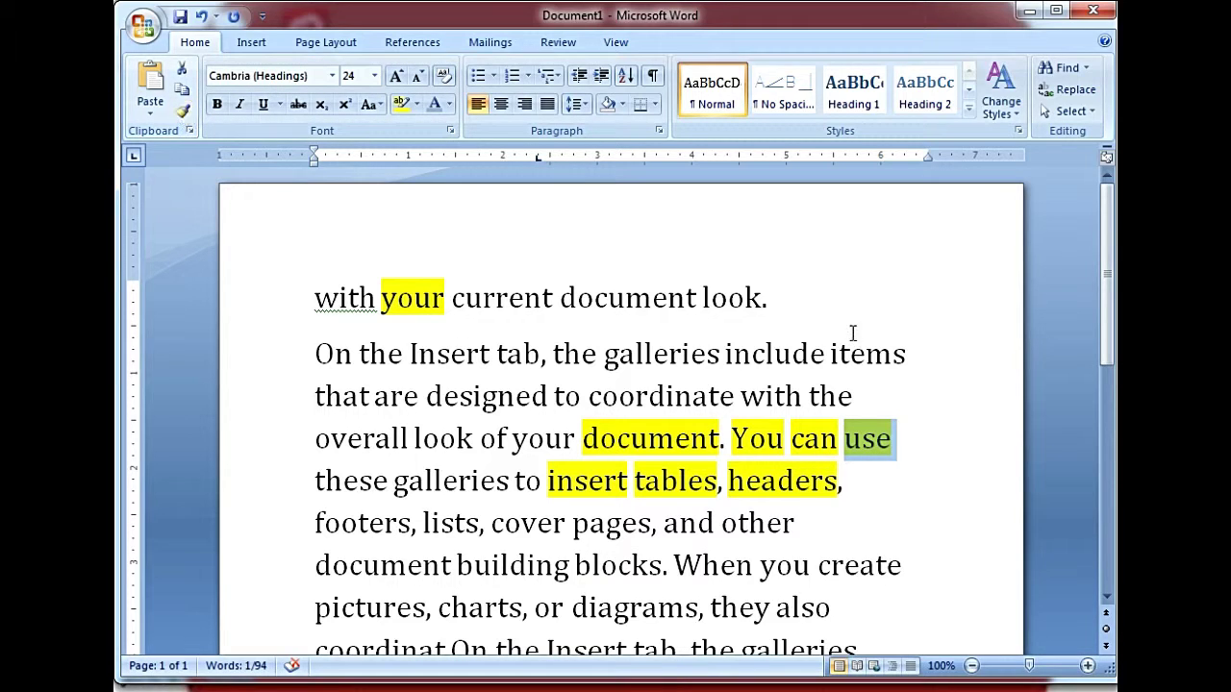
pyautogui.click(806, 441)
pyautogui.click(806, 438)
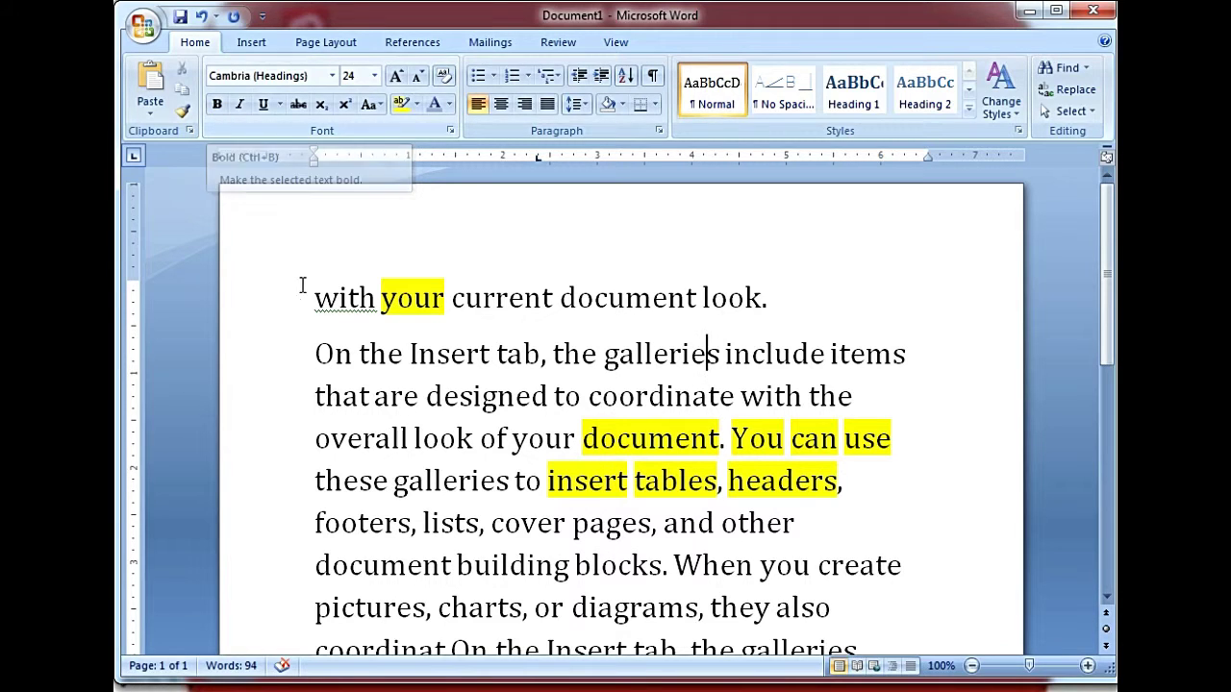
# Step: Make 'On the' at the paragraph start bold
pyautogui.moveTo(316, 310); pyautogui.dragTo(385, 313)
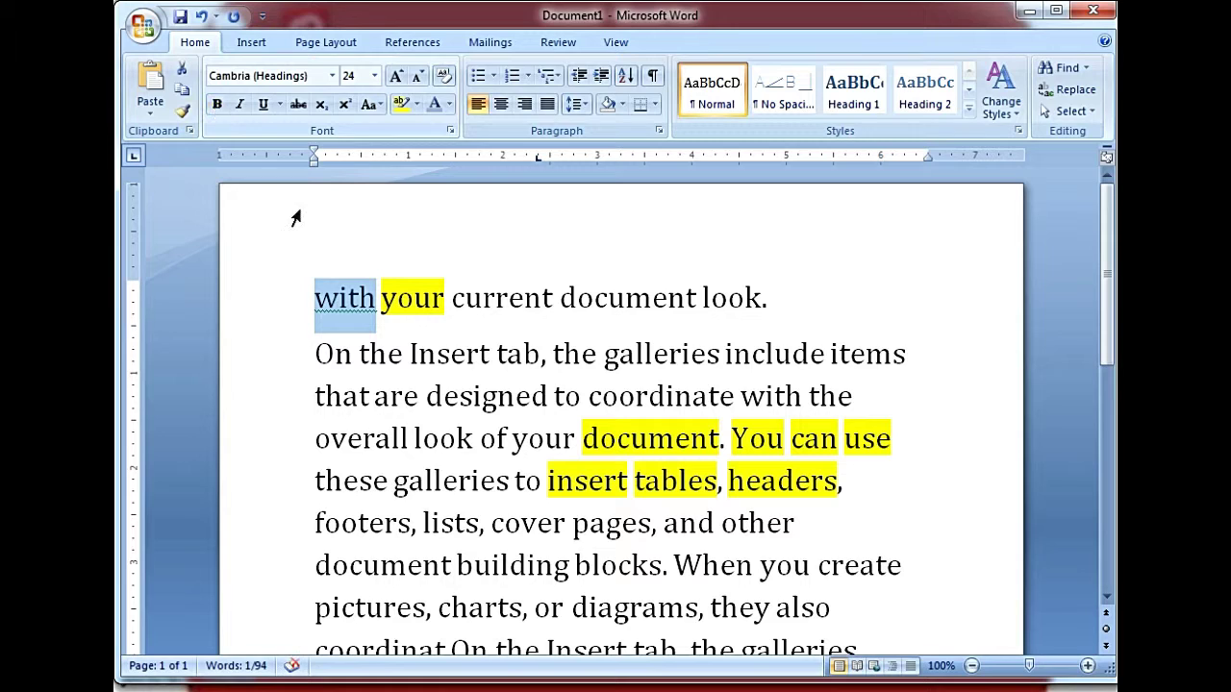
pyautogui.click(325, 316)
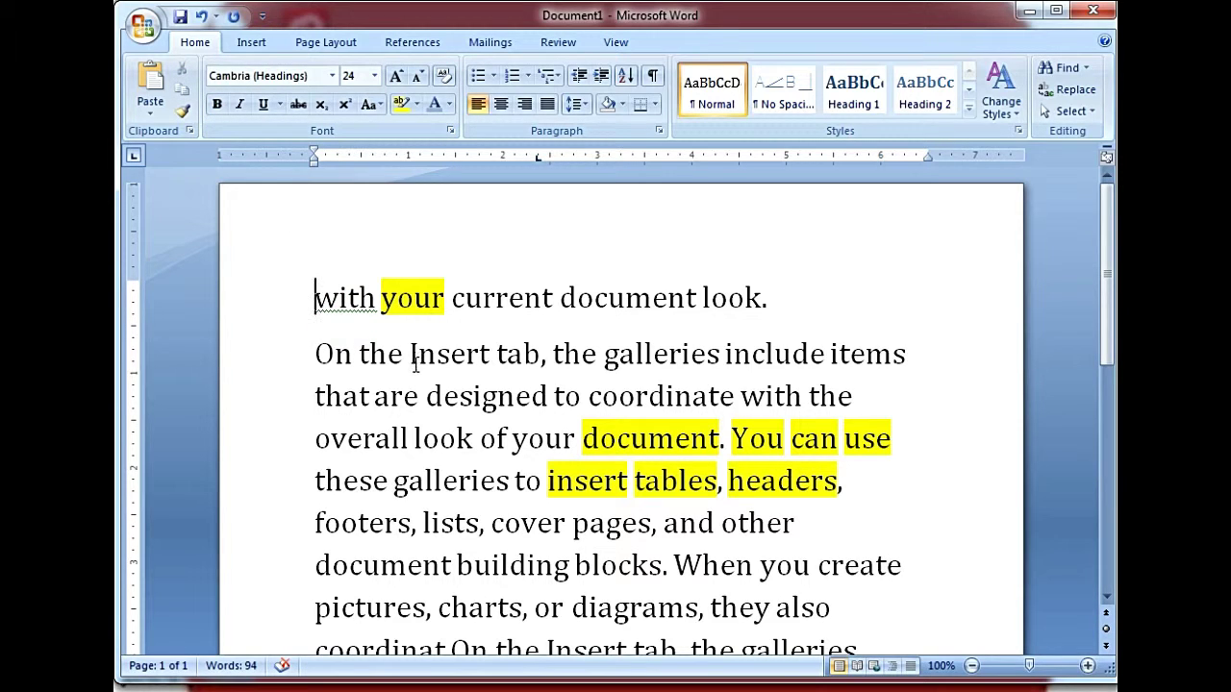
pyautogui.moveTo(409, 355); pyautogui.dragTo(315, 358)
pyautogui.click(218, 106)
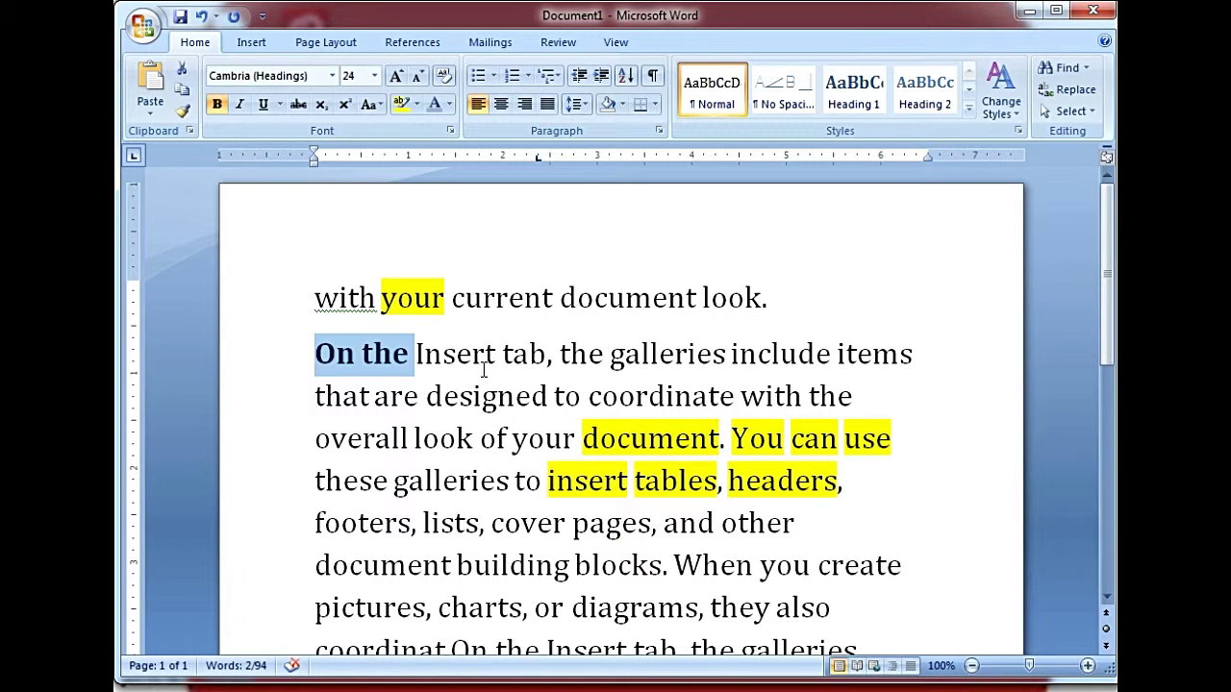
# Step: Make 'tab, the galleries include items' bold, italic and underlined
pyautogui.moveTo(880, 360); pyautogui.dragTo(504, 354)
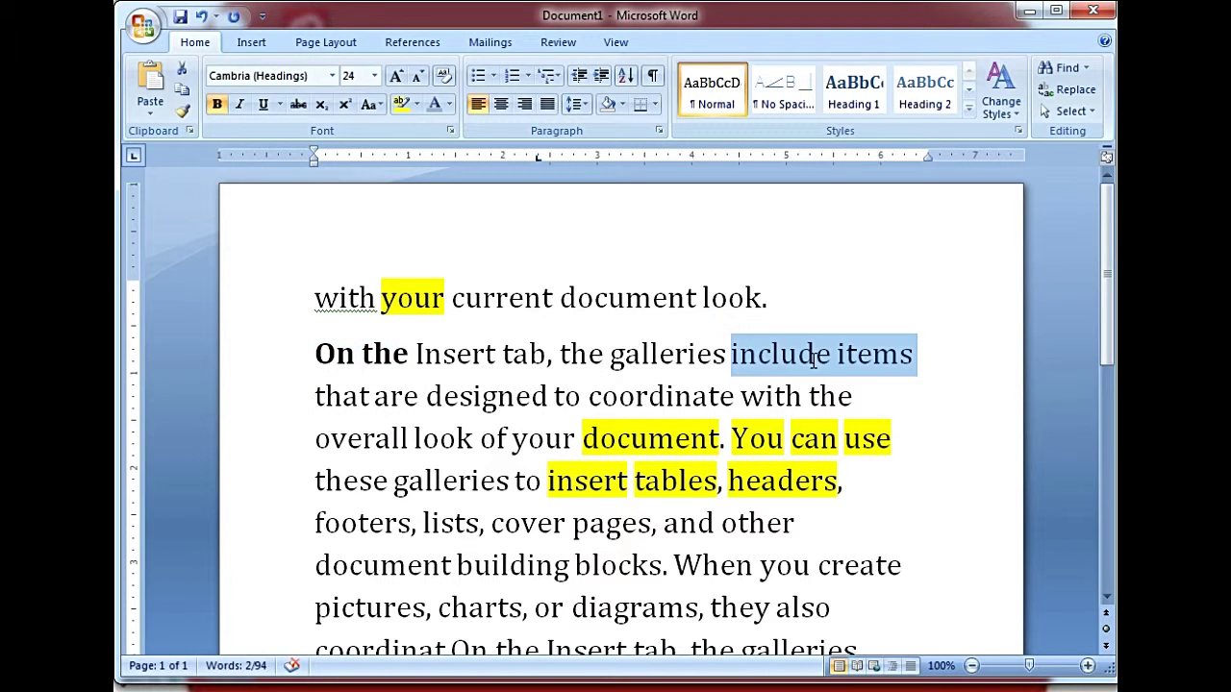
pyautogui.click(217, 105)
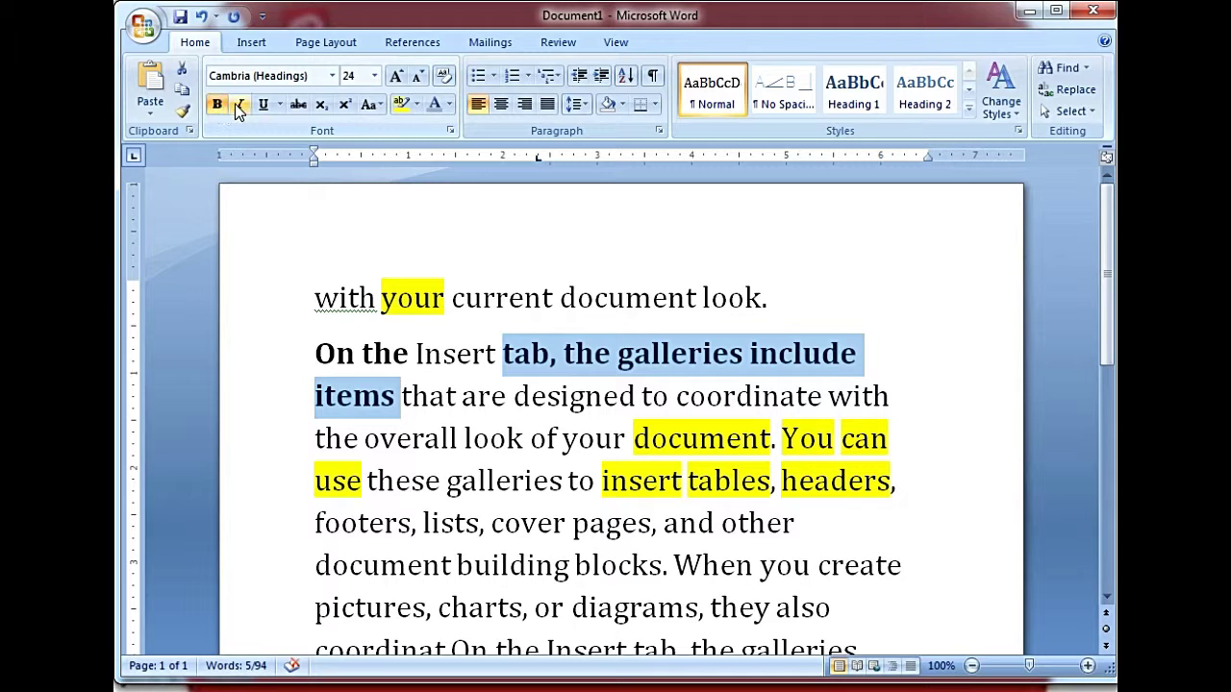
pyautogui.click(240, 105)
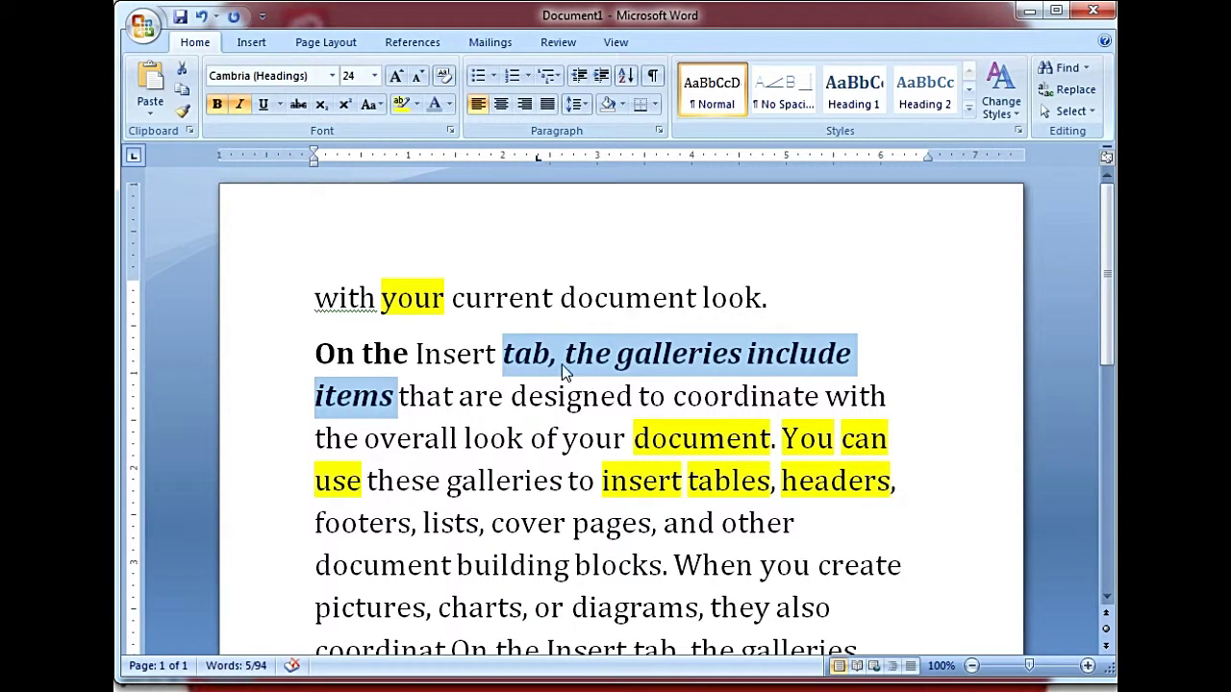
pyautogui.click(264, 107)
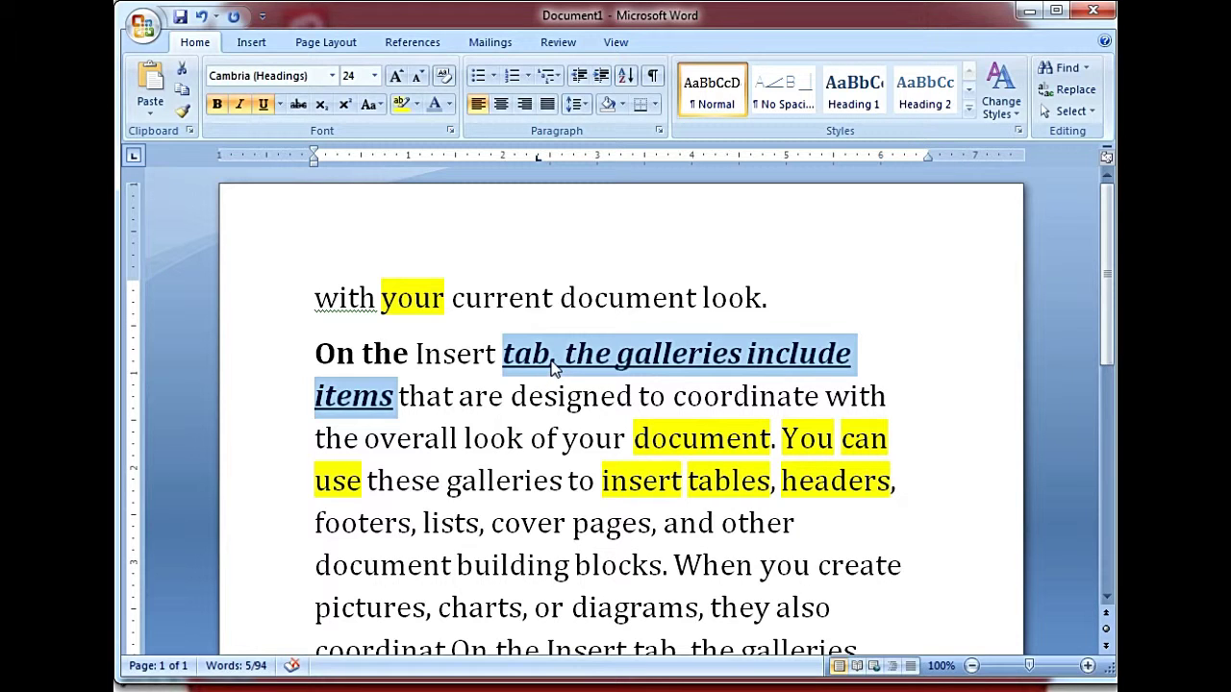
pyautogui.click(279, 104)
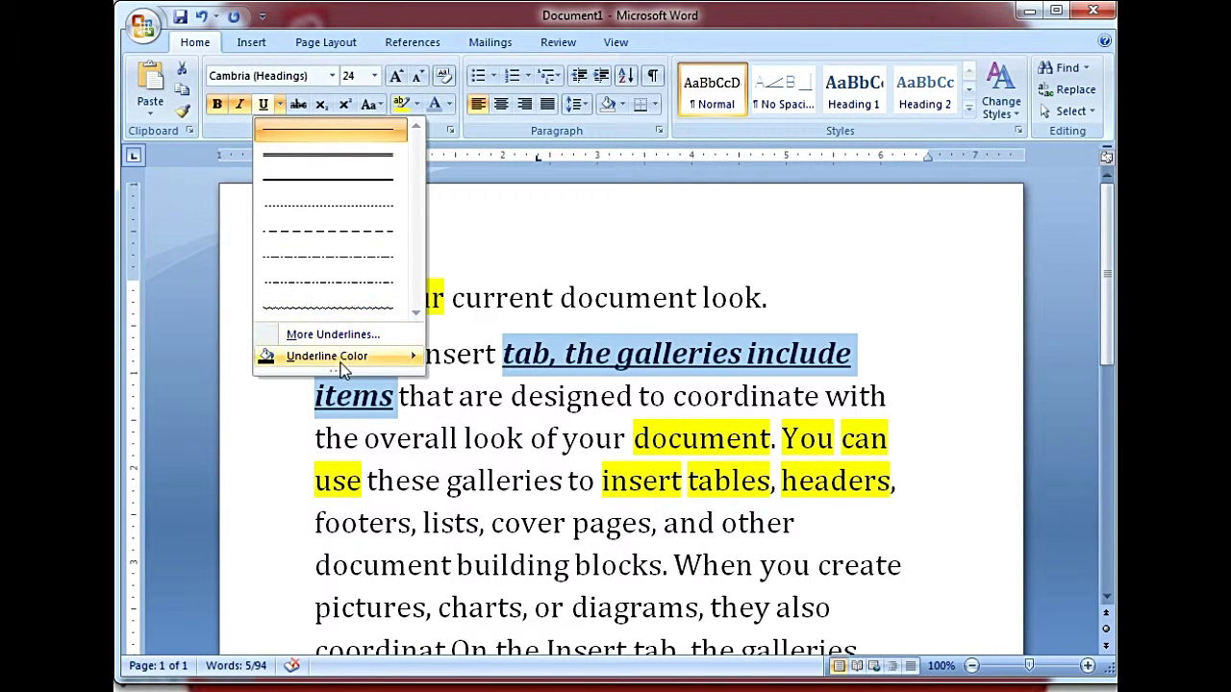
# Step: Give the phrase a red underline, then remove underline and a trial strikethrough, leaving bold italic
pyautogui.moveTo(404, 358)
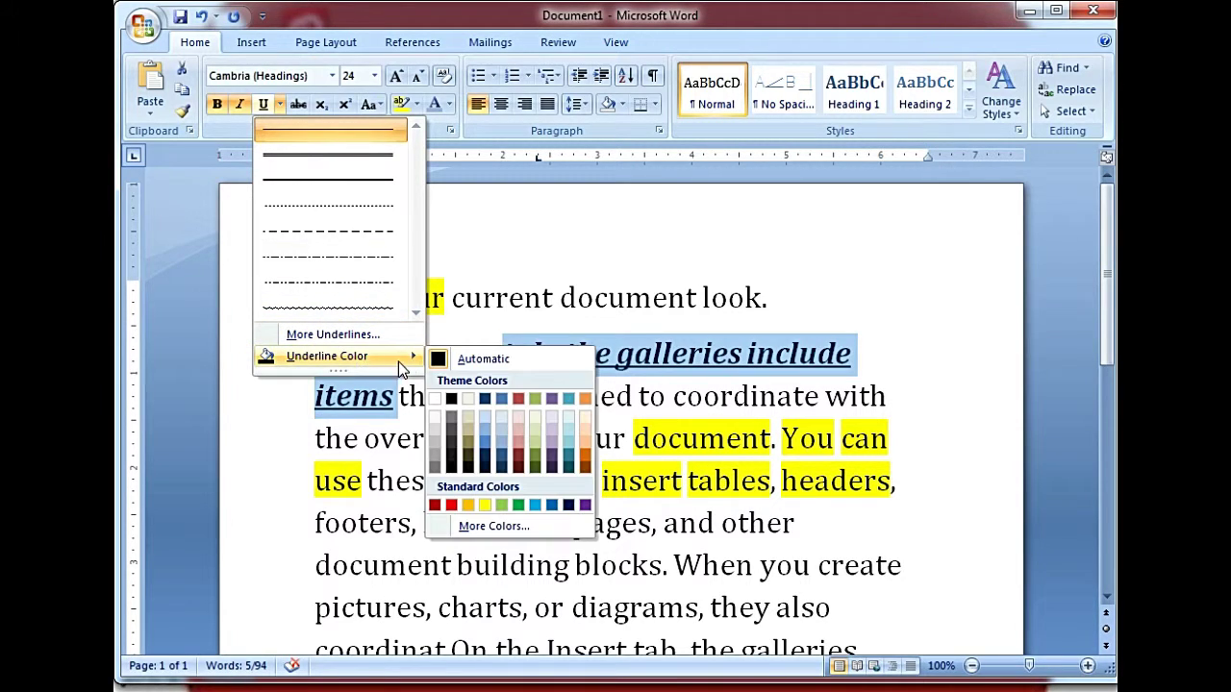
pyautogui.click(450, 504)
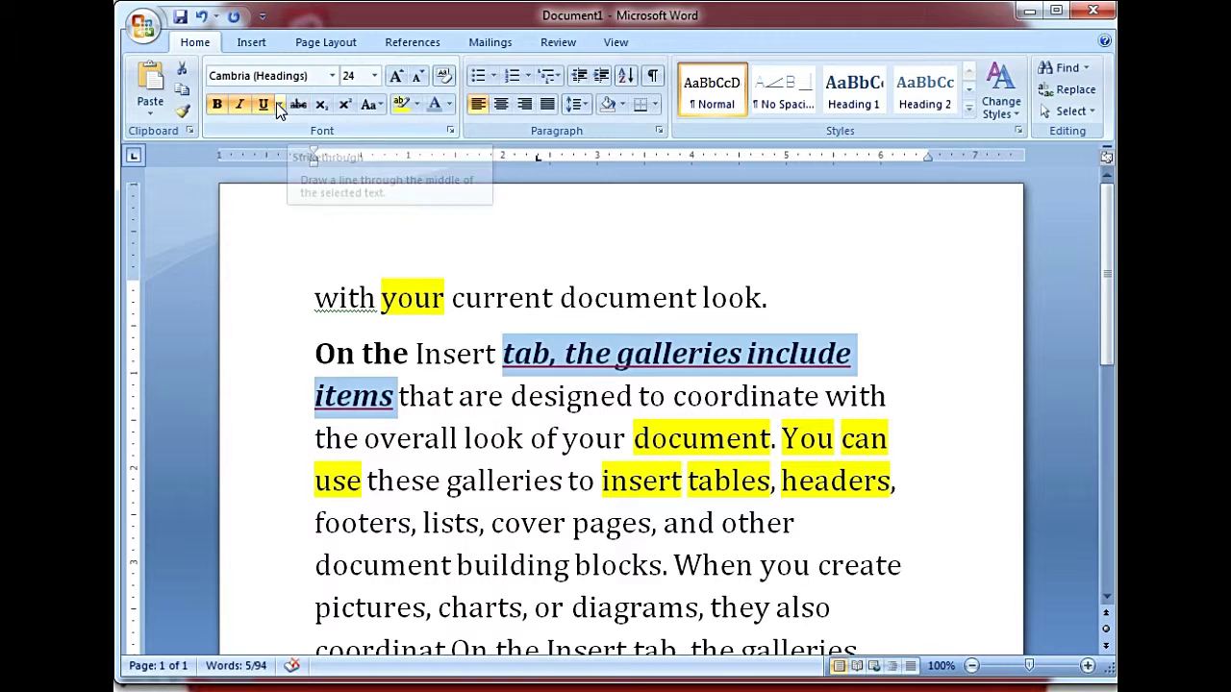
pyautogui.click(263, 105)
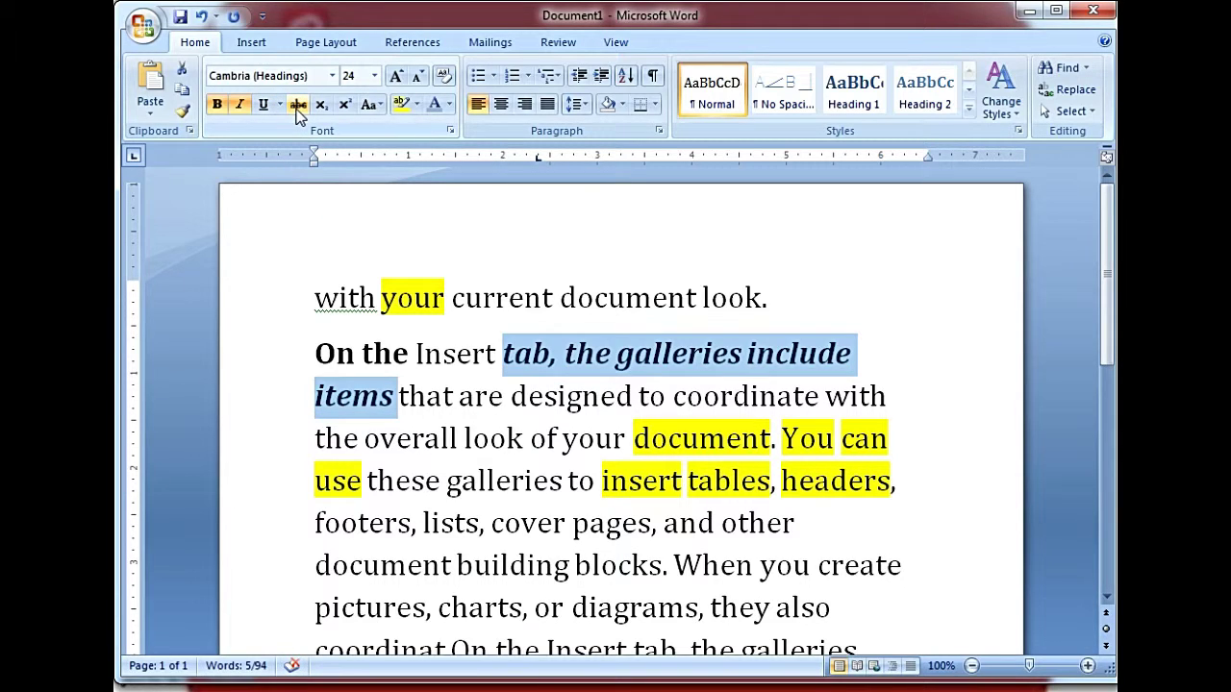
pyautogui.click(298, 106)
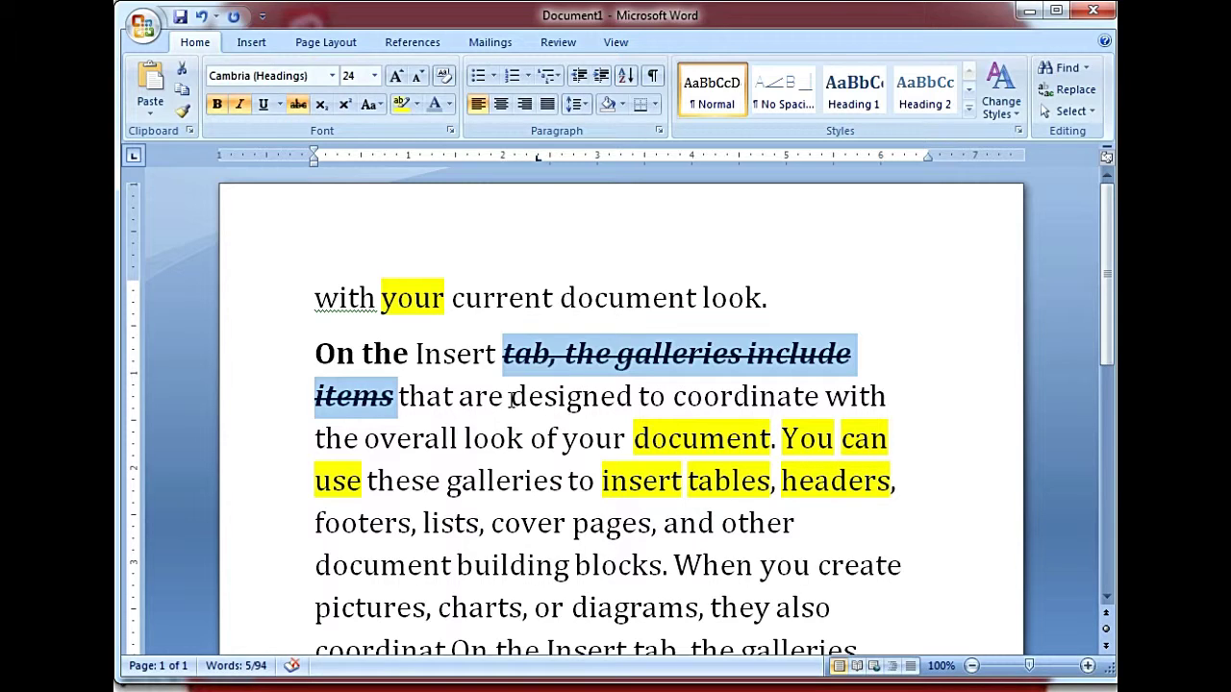
pyautogui.click(298, 106)
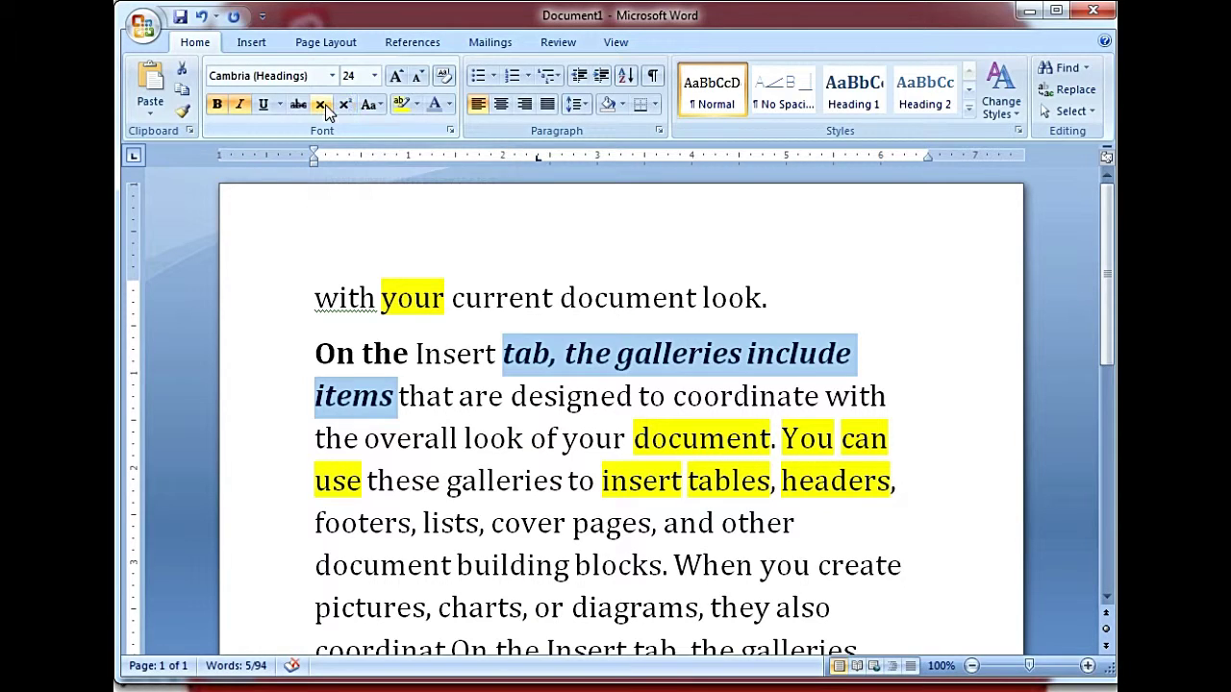
pyautogui.click(457, 314)
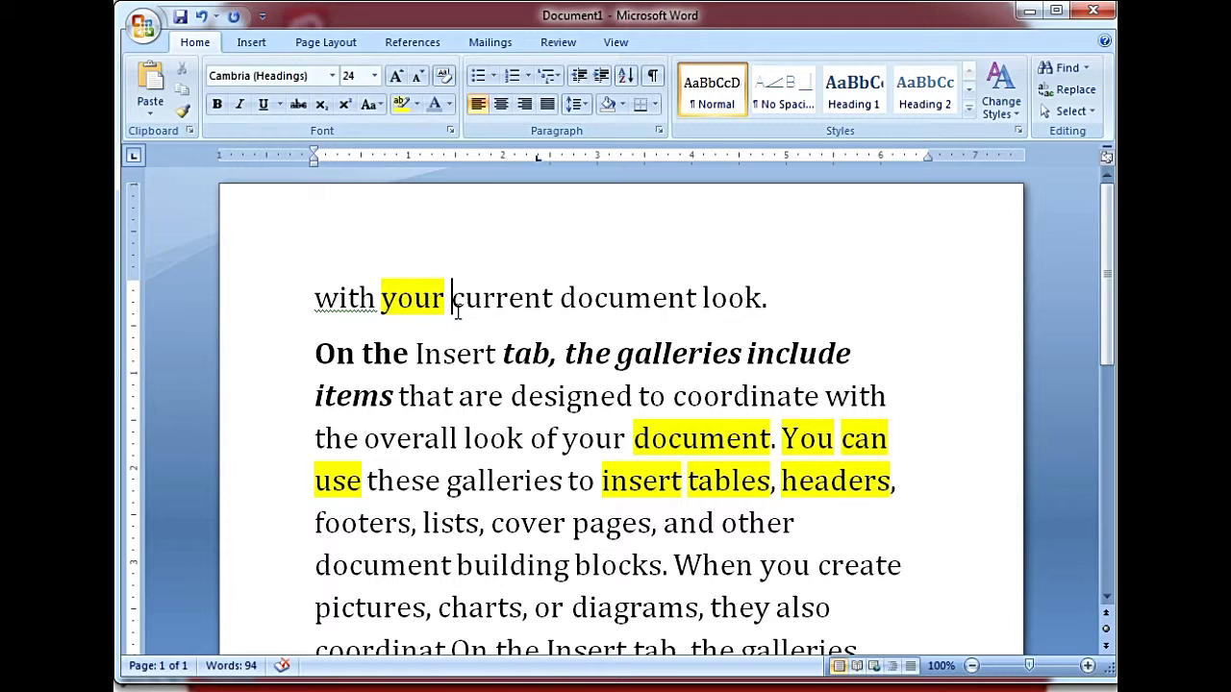
# Step: Type a 2 directly after the word 'your'
pyautogui.press('Left')
pyautogui.press('Left')
pyautogui.write('1')
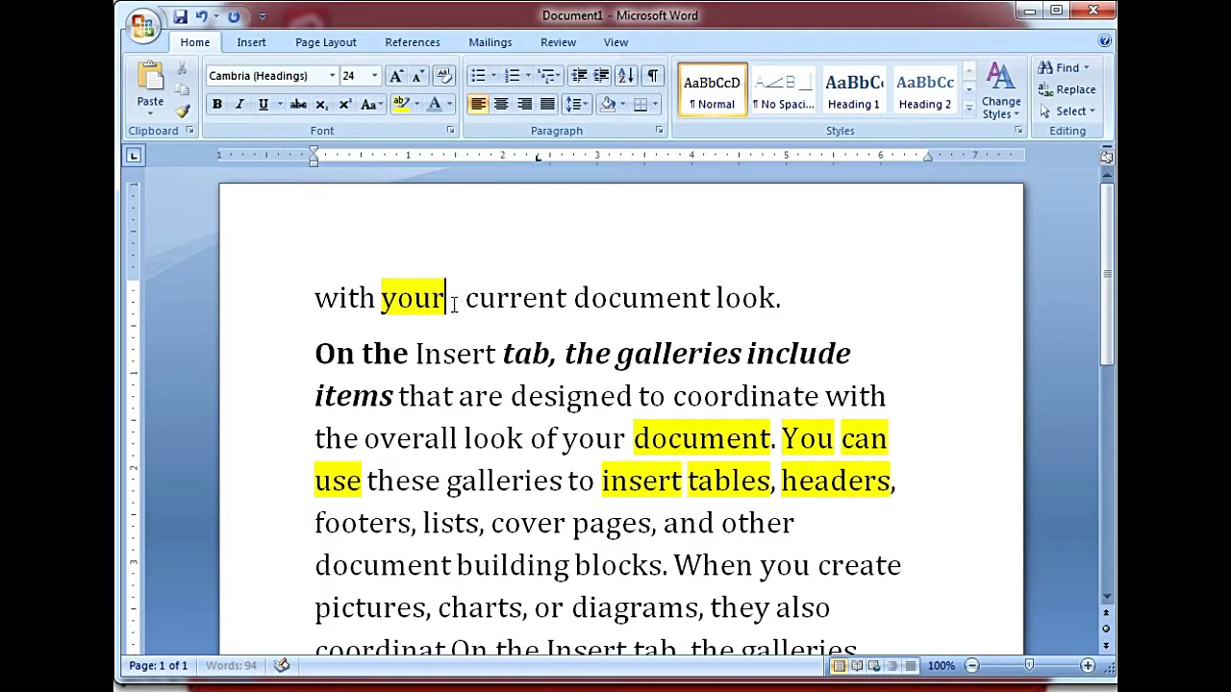
pyautogui.press('BackSpace')
pyautogui.write('2')
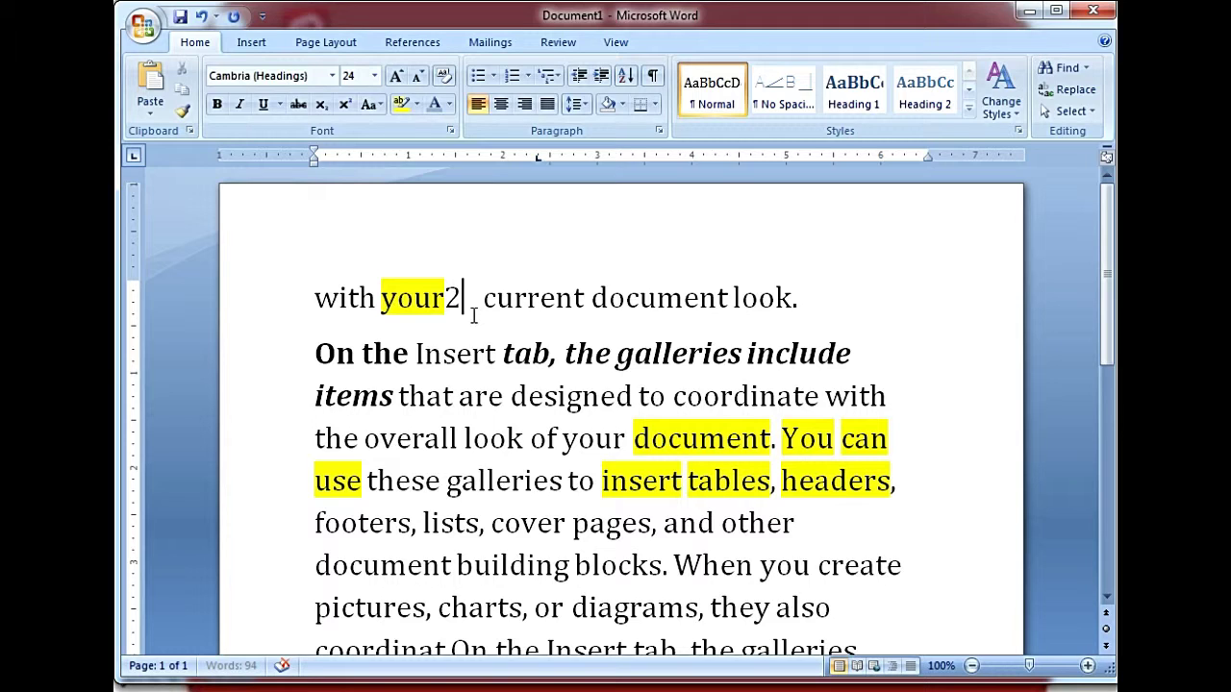
# Step: Format the 2 after 'your' as superscript after trying subscript
pyautogui.moveTo(473, 316); pyautogui.dragTo(447, 319)
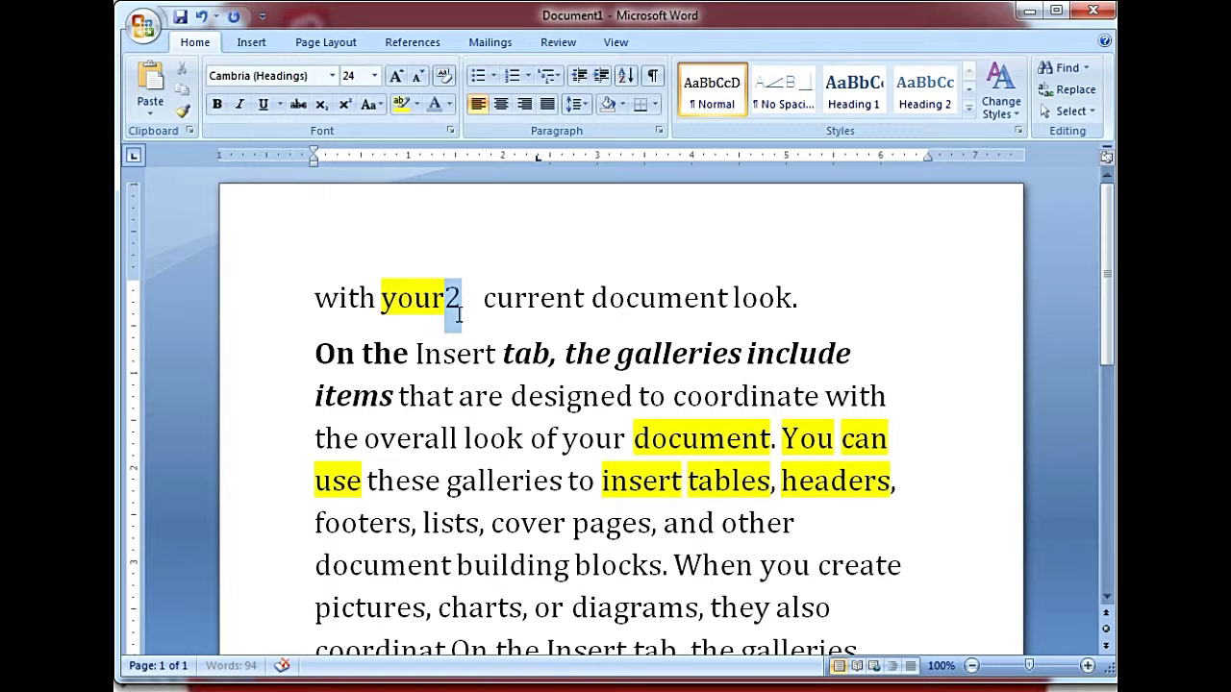
pyautogui.click(322, 105)
pyautogui.click(322, 106)
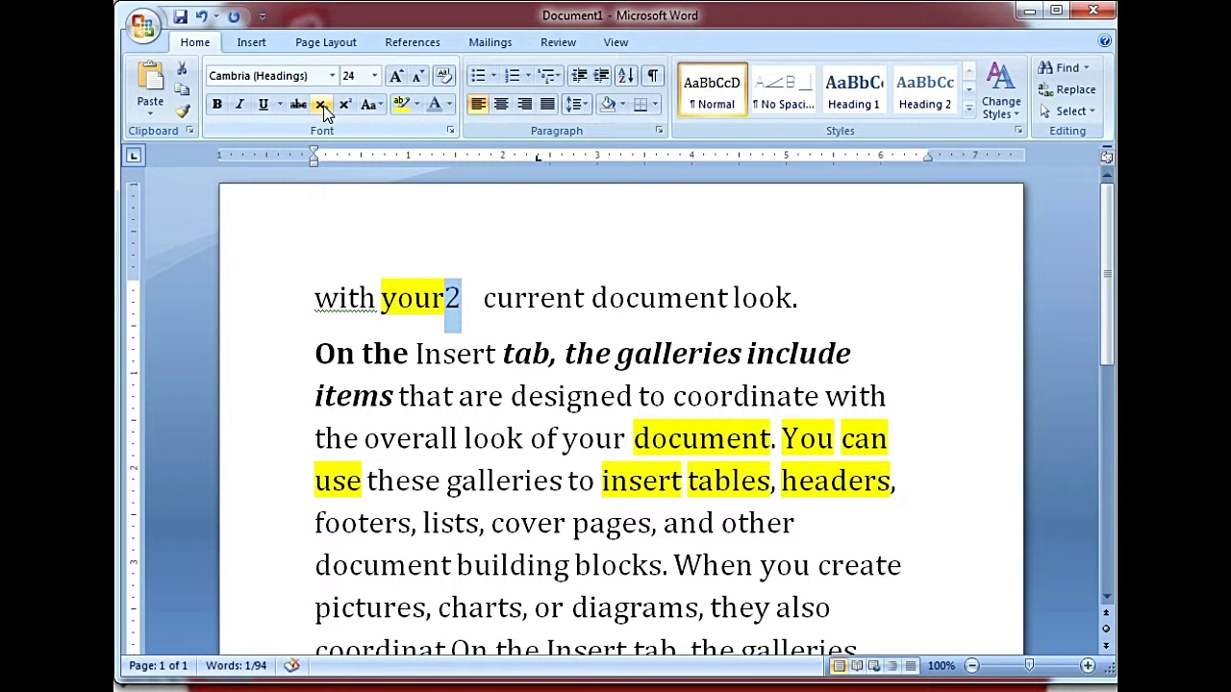
pyautogui.click(322, 104)
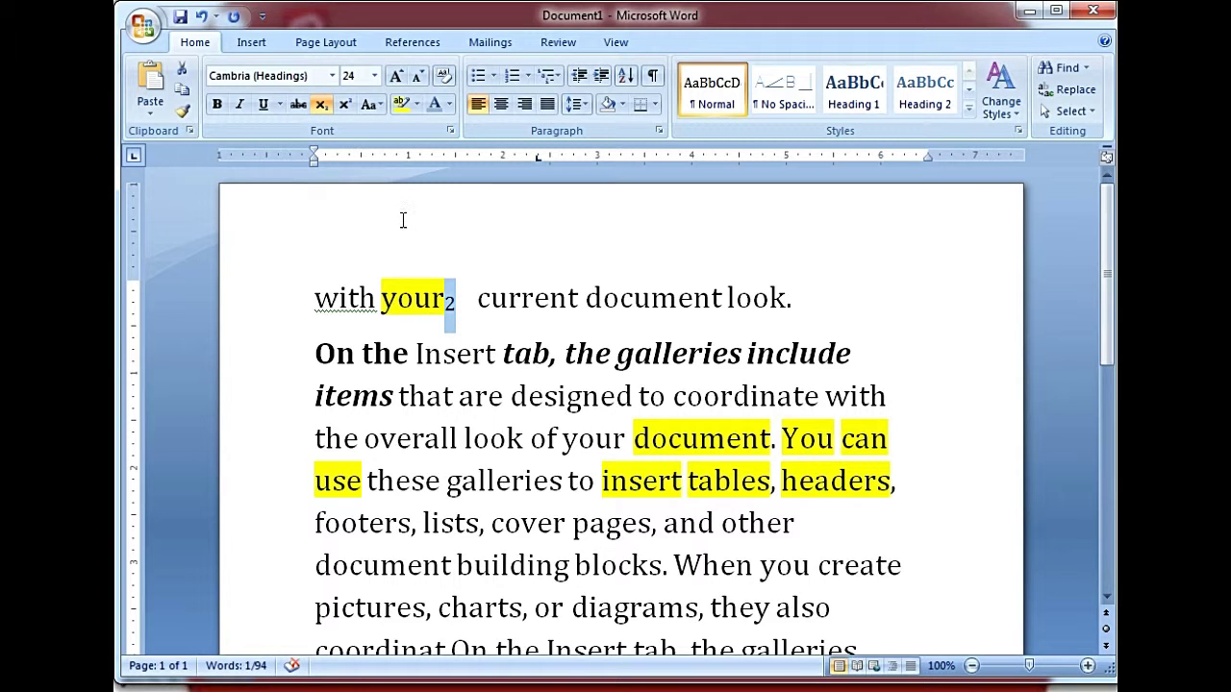
pyautogui.click(344, 104)
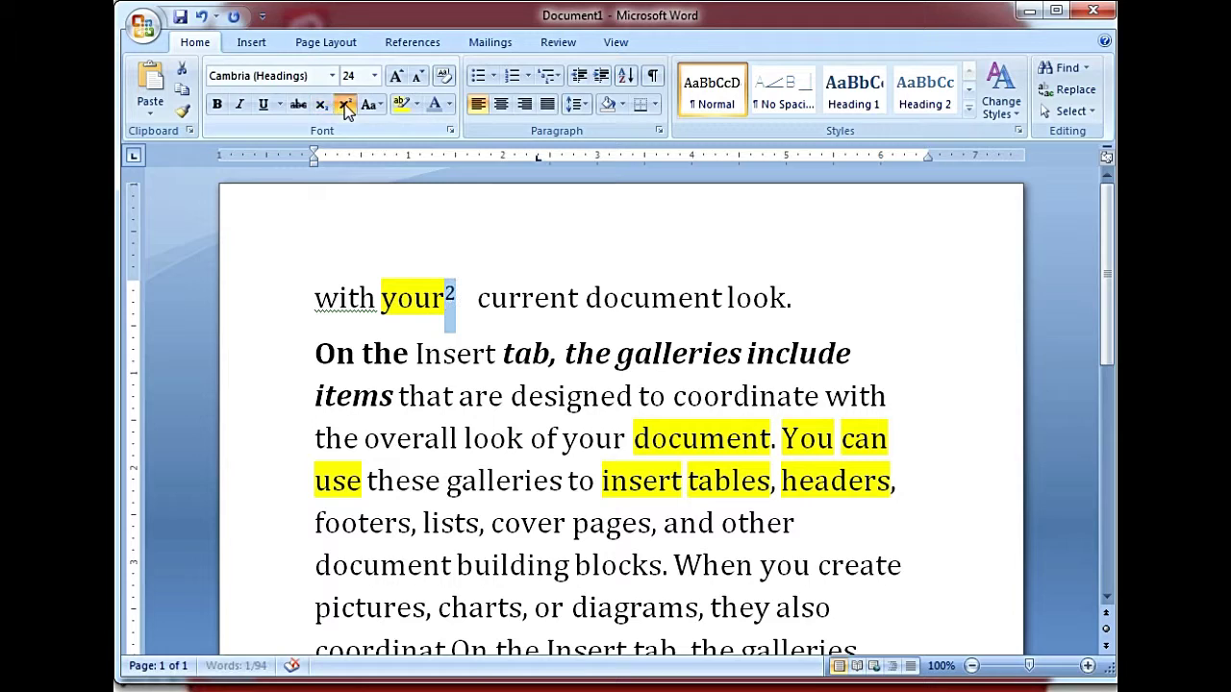
pyautogui.click(468, 309)
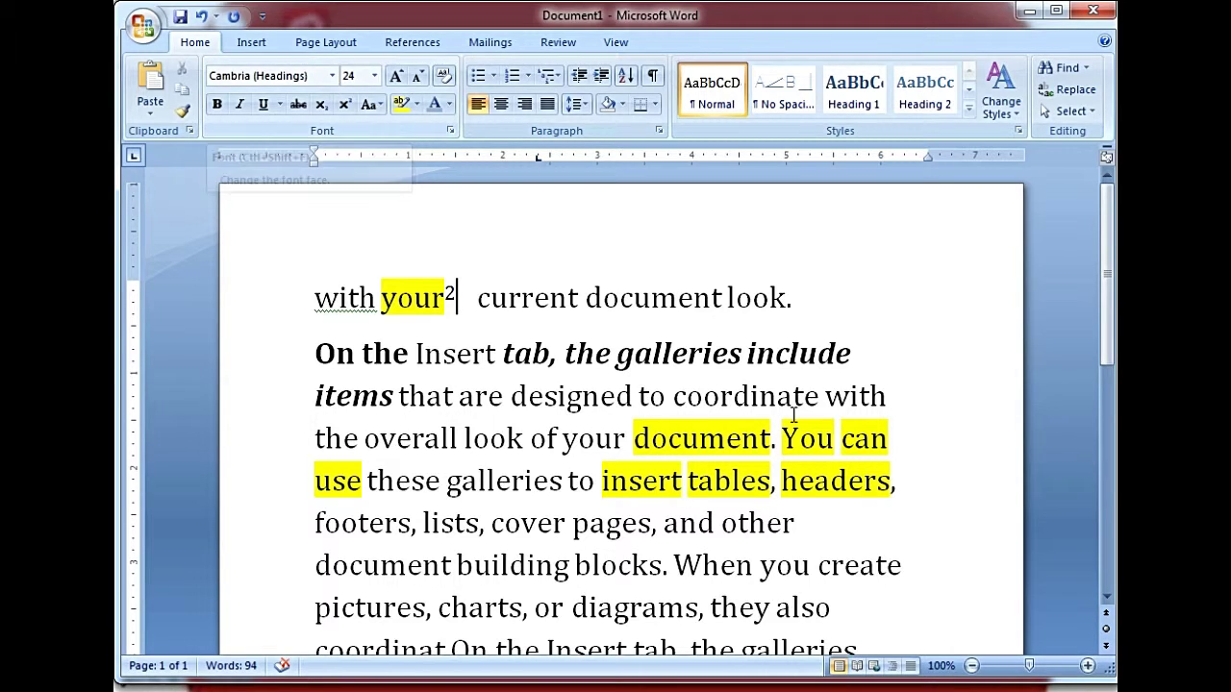
# Step: Set the text from 'items' through 'You can' in the Algerian font
pyautogui.moveTo(910, 455); pyautogui.dragTo(352, 381)
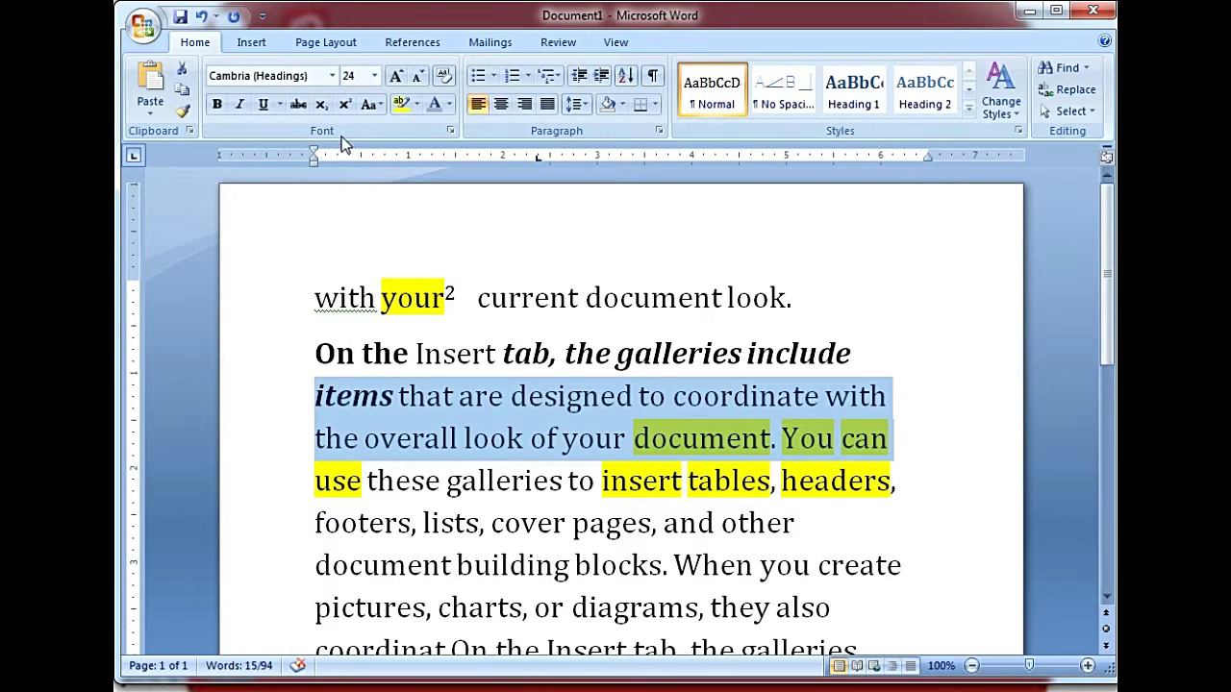
pyautogui.click(332, 76)
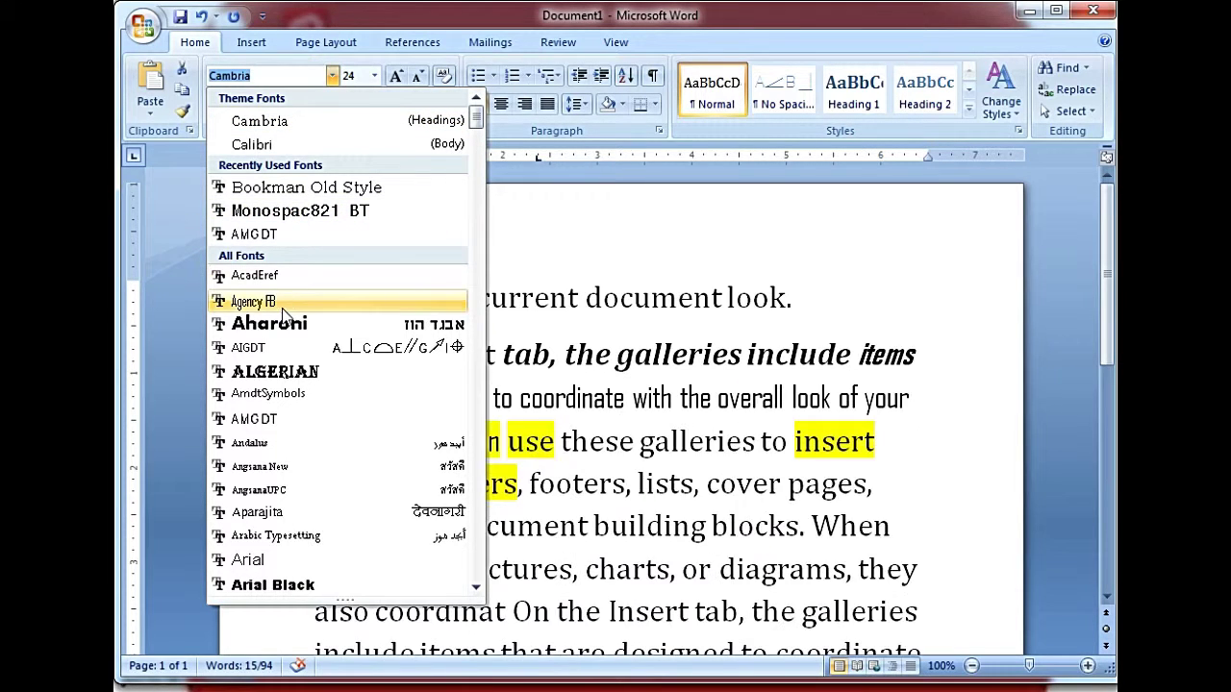
pyautogui.click(295, 372)
pyautogui.click(907, 554)
# Step: Apply the Andalus font to 'insert tables, headers, footers,'
pyautogui.moveTo(906, 555); pyautogui.dragTo(468, 540)
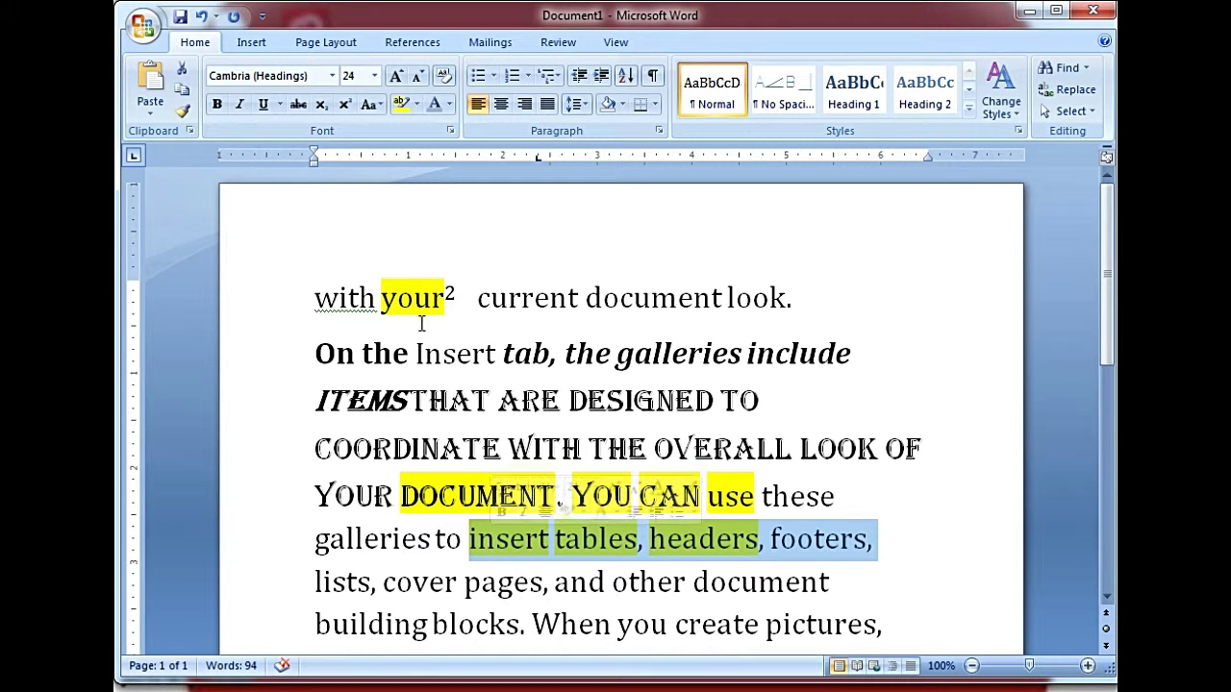
pyautogui.click(333, 76)
pyautogui.click(310, 76)
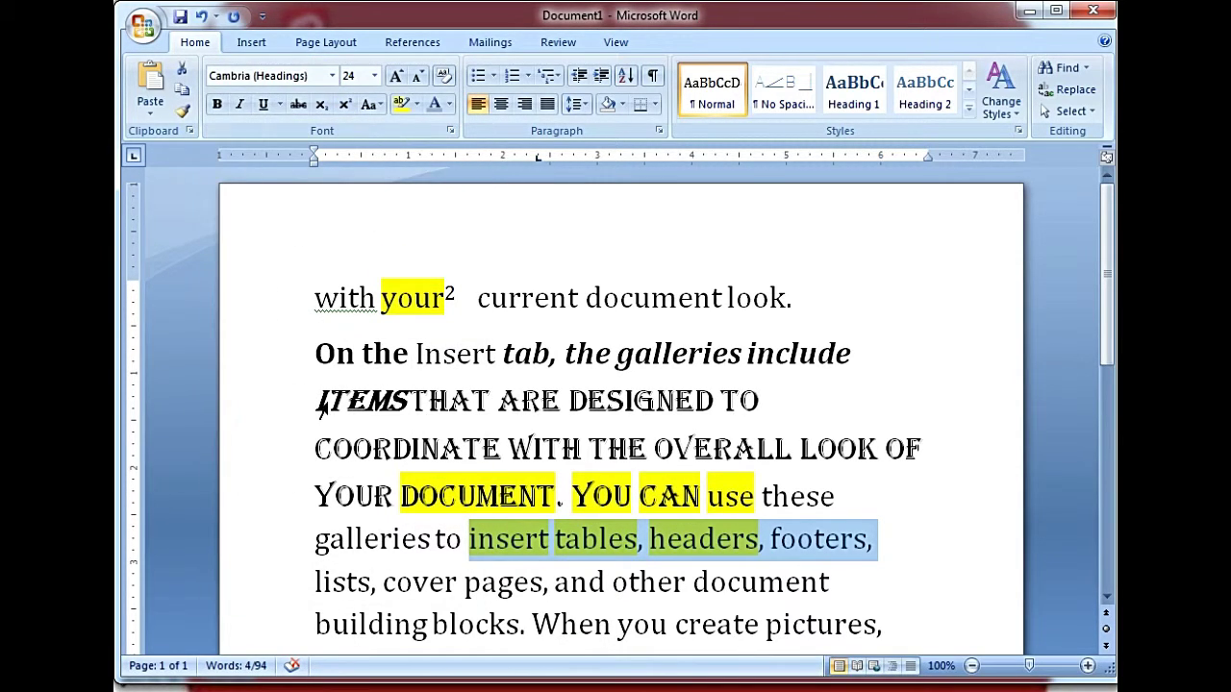
pyautogui.click(331, 76)
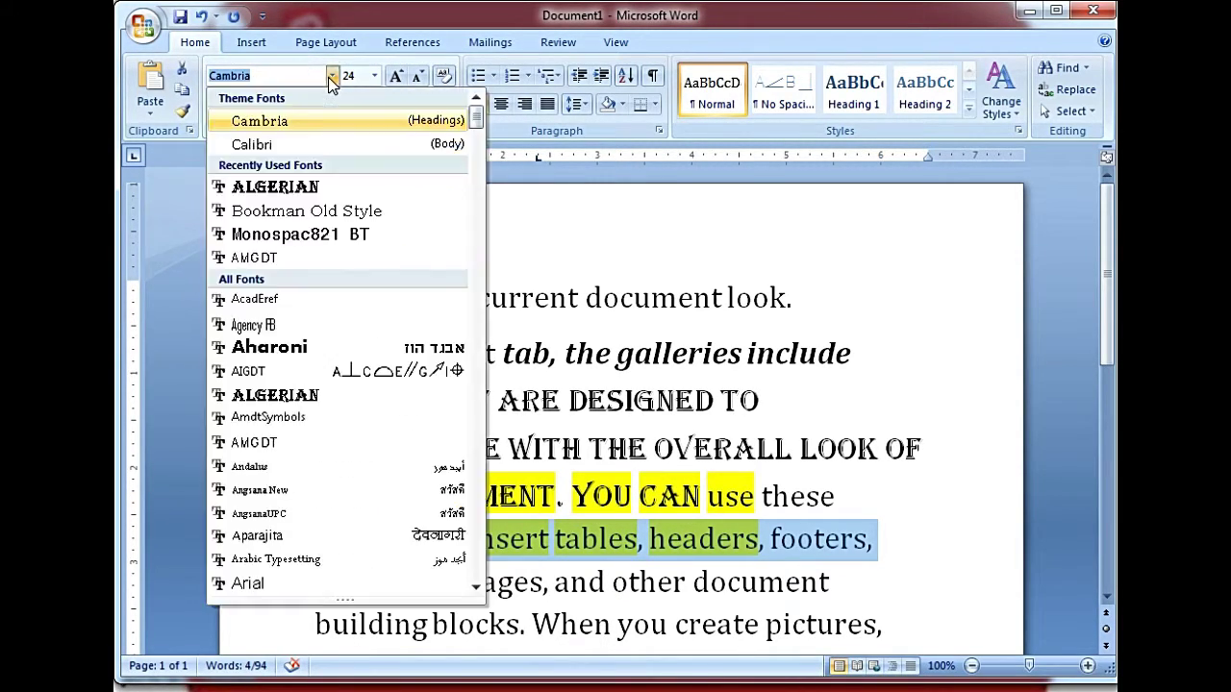
pyautogui.click(273, 468)
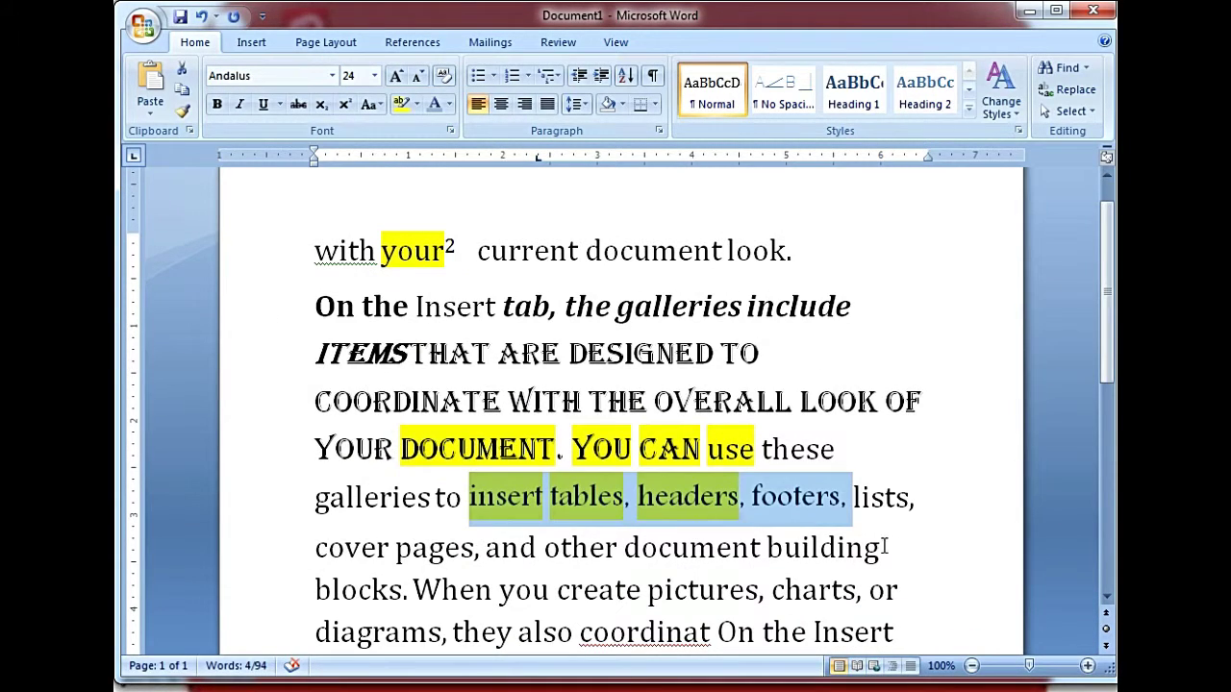
# Step: Set 'cover pages, and other document building' in Arial Black
pyautogui.moveTo(884, 546); pyautogui.dragTo(314, 549)
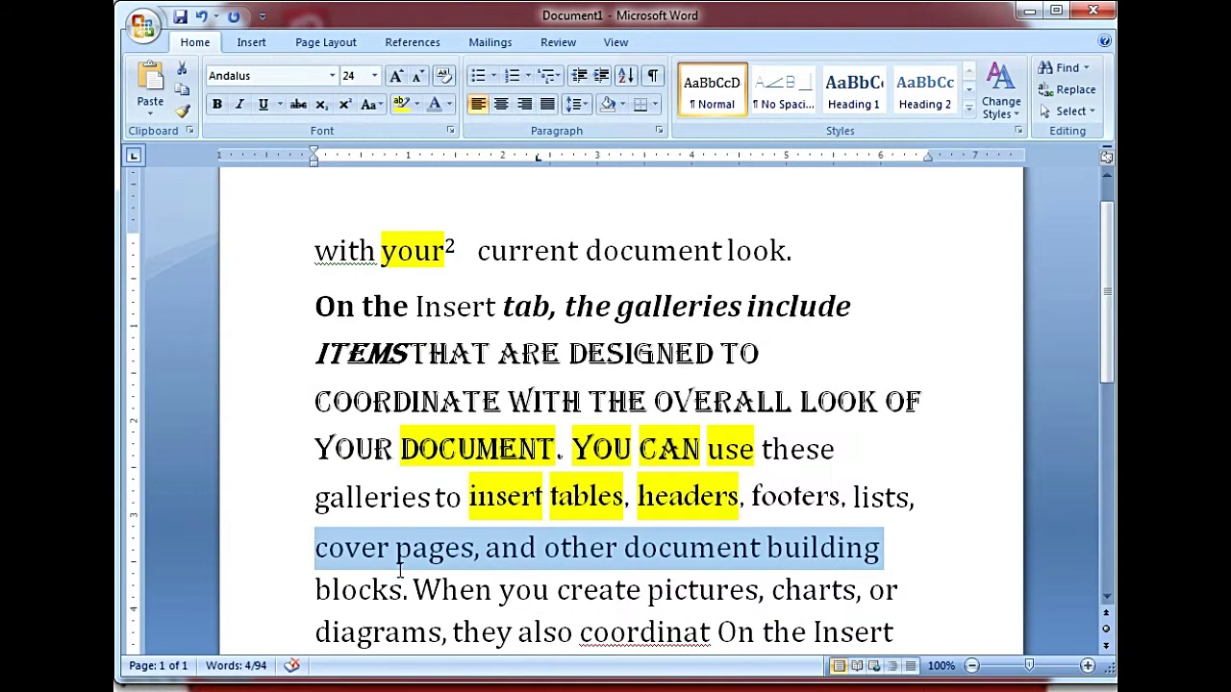
pyautogui.click(331, 76)
pyautogui.scroll(-2, 279, 423)
pyautogui.scroll(-1, 276, 471)
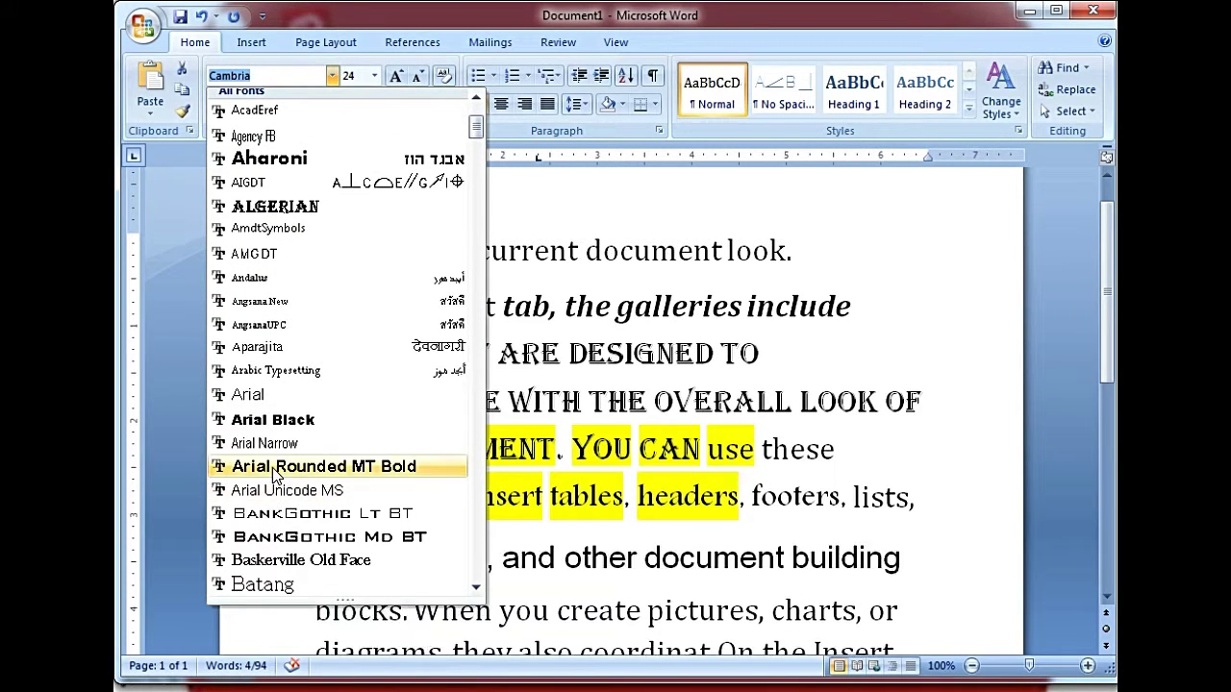
pyautogui.click(277, 420)
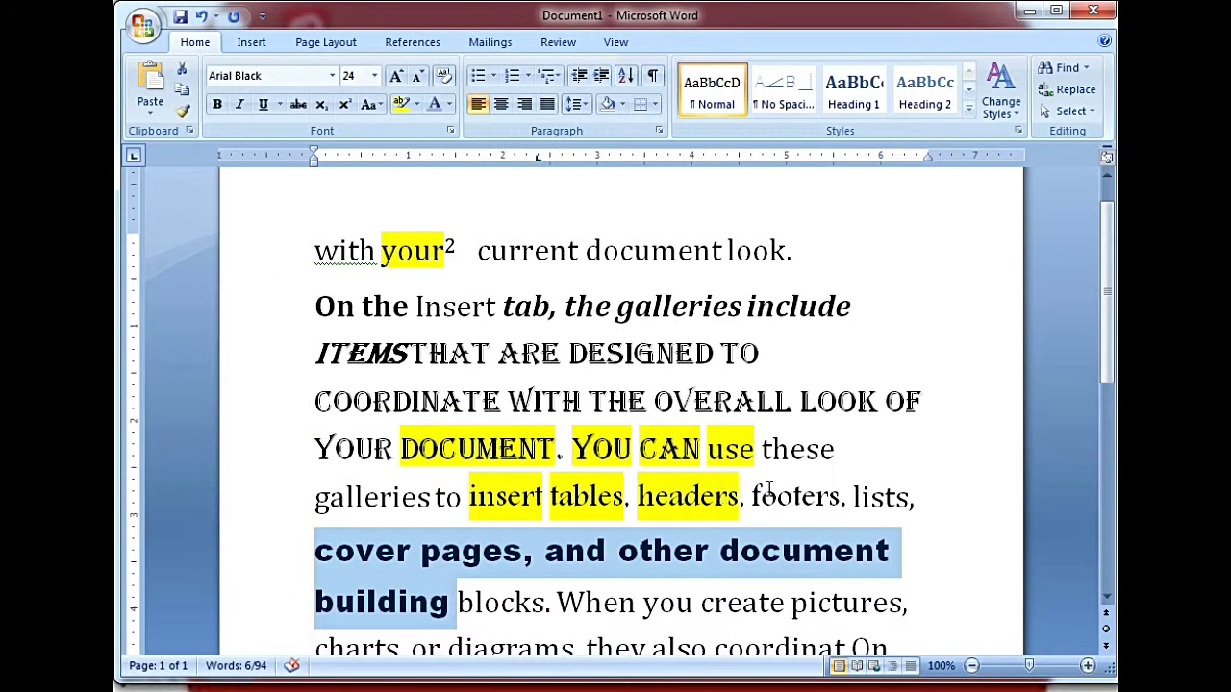
pyautogui.scroll(1, 884, 539)
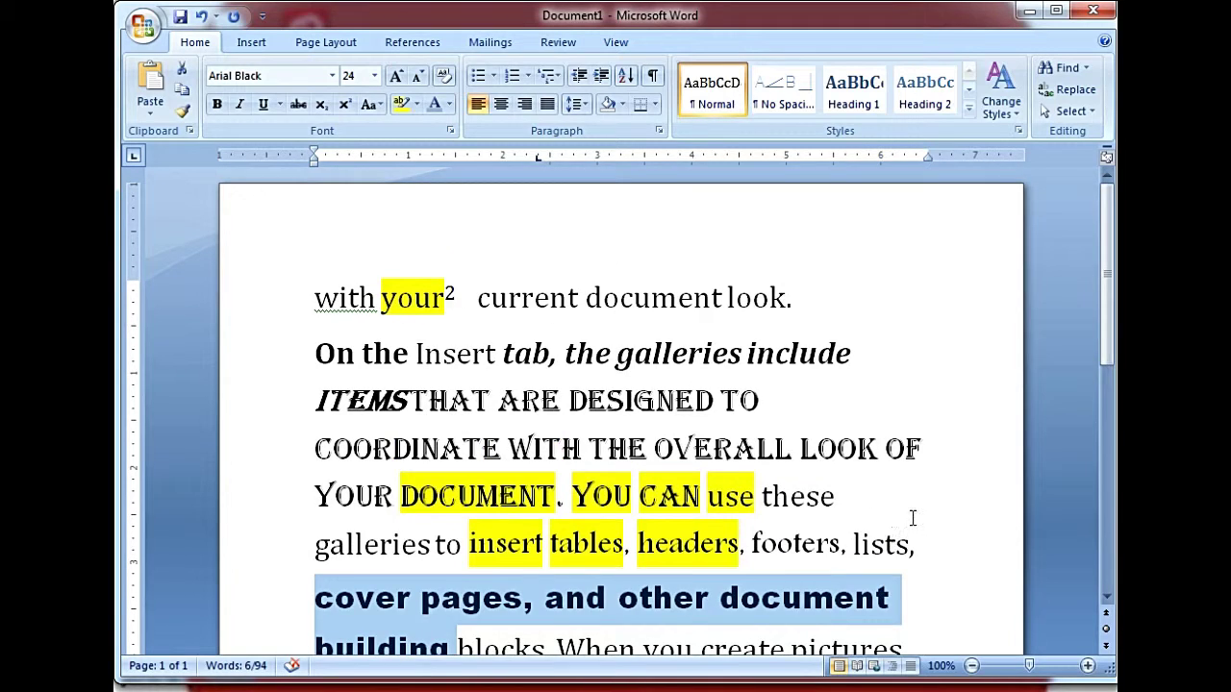
pyautogui.scroll(-2, 908, 517)
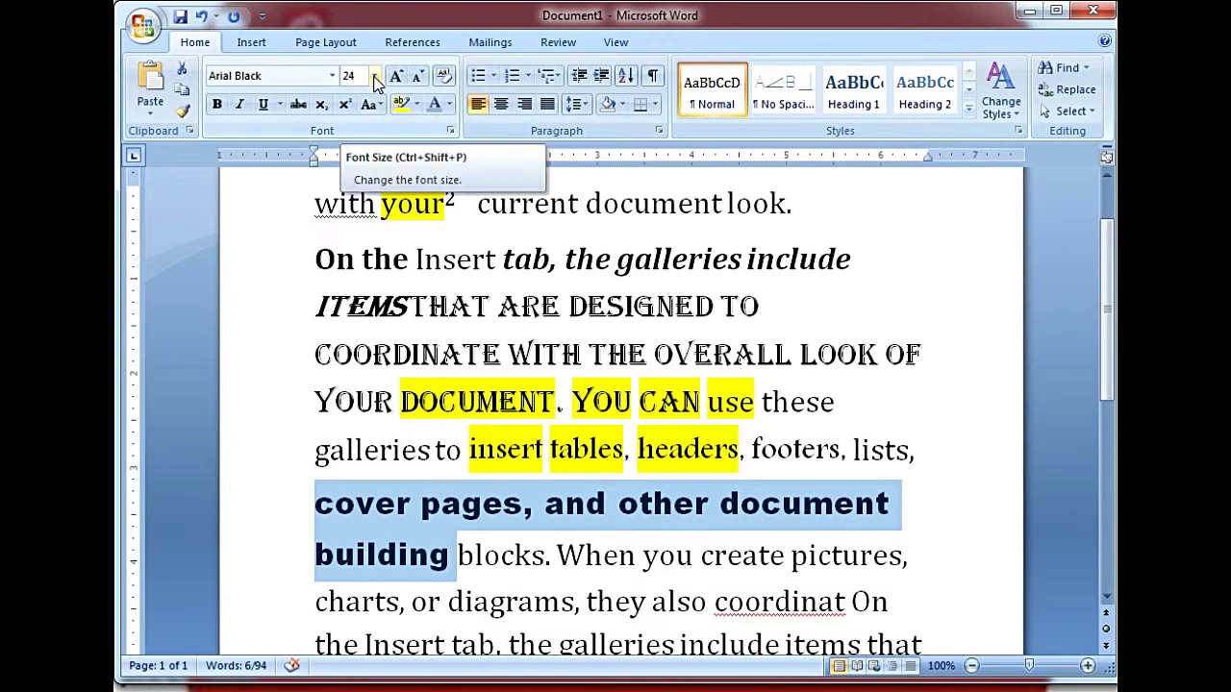
# Step: Set the Algerian words 'the overall look of' to 20 pt
pyautogui.moveTo(929, 356); pyautogui.dragTo(589, 356)
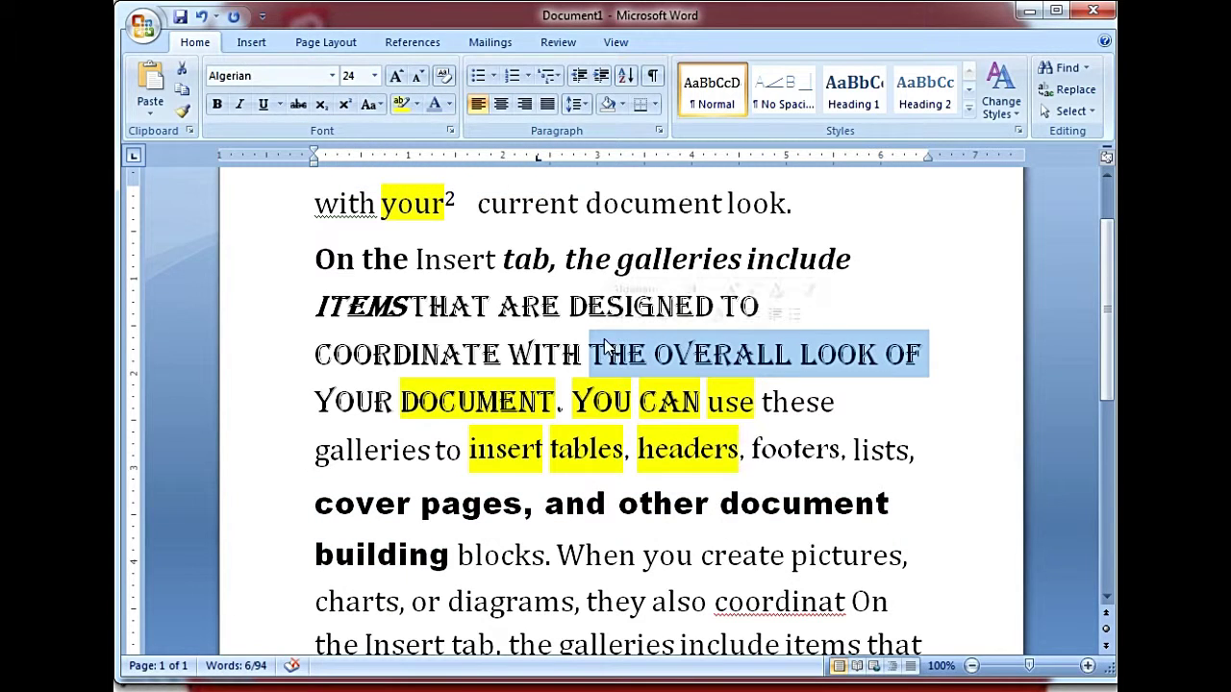
pyautogui.click(374, 76)
pyautogui.click(374, 76)
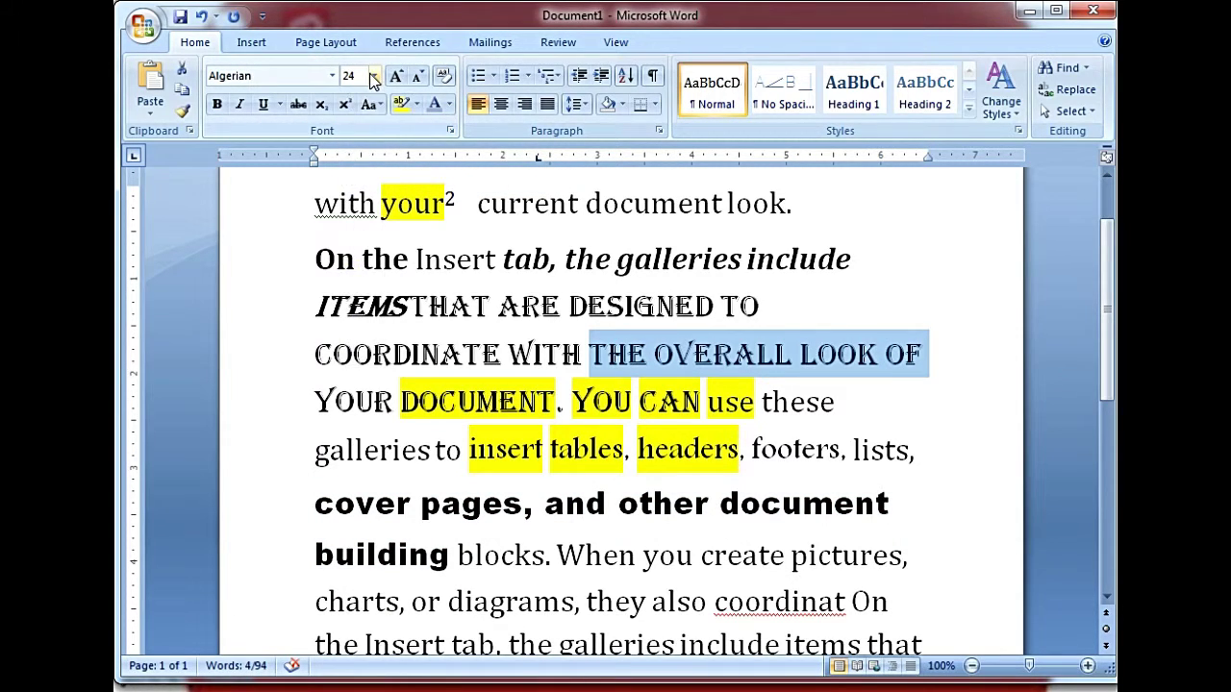
pyautogui.click(374, 76)
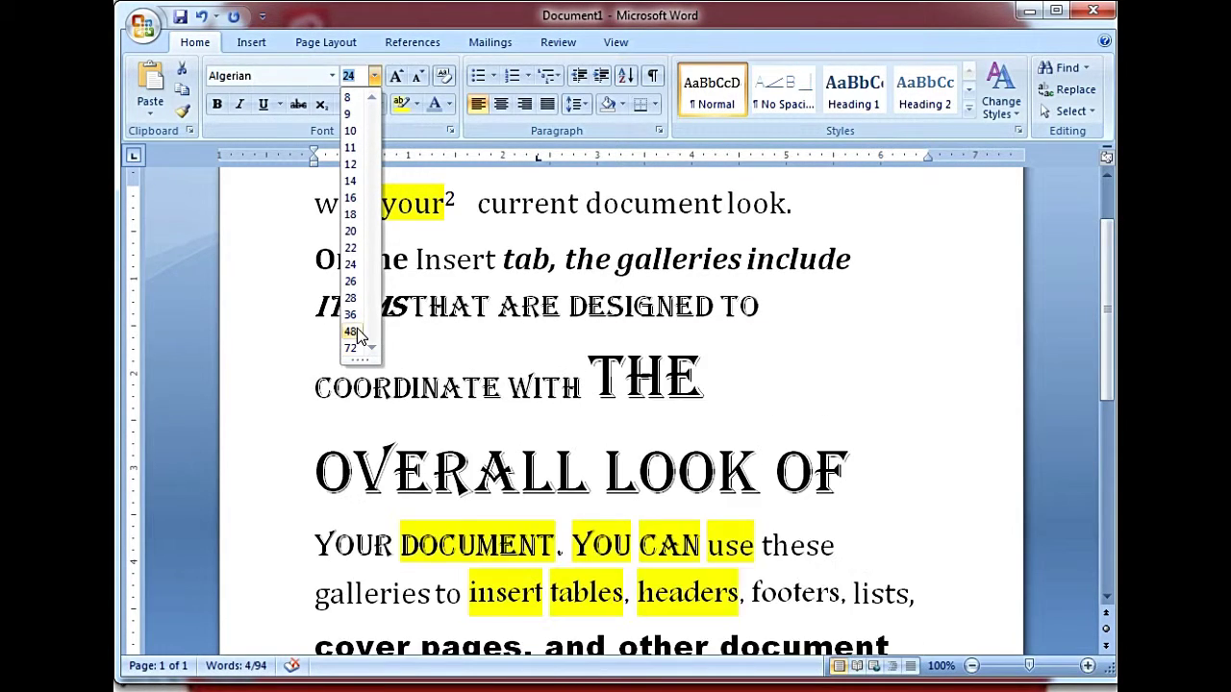
pyautogui.click(351, 230)
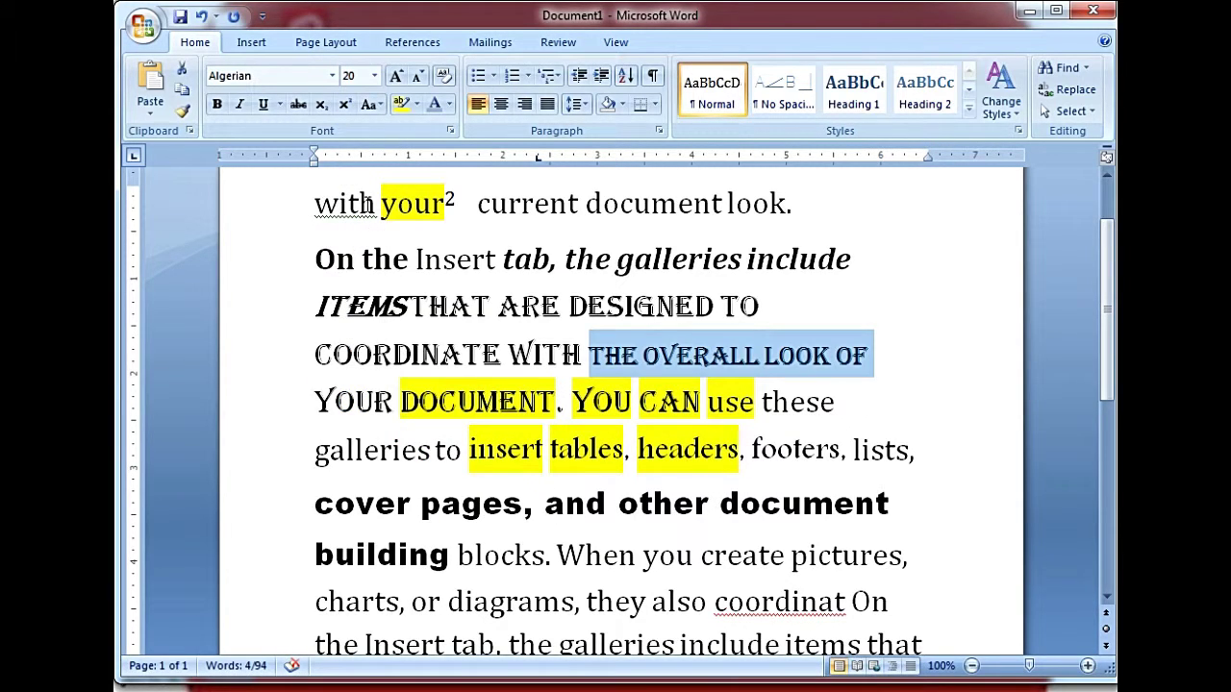
pyautogui.click(375, 105)
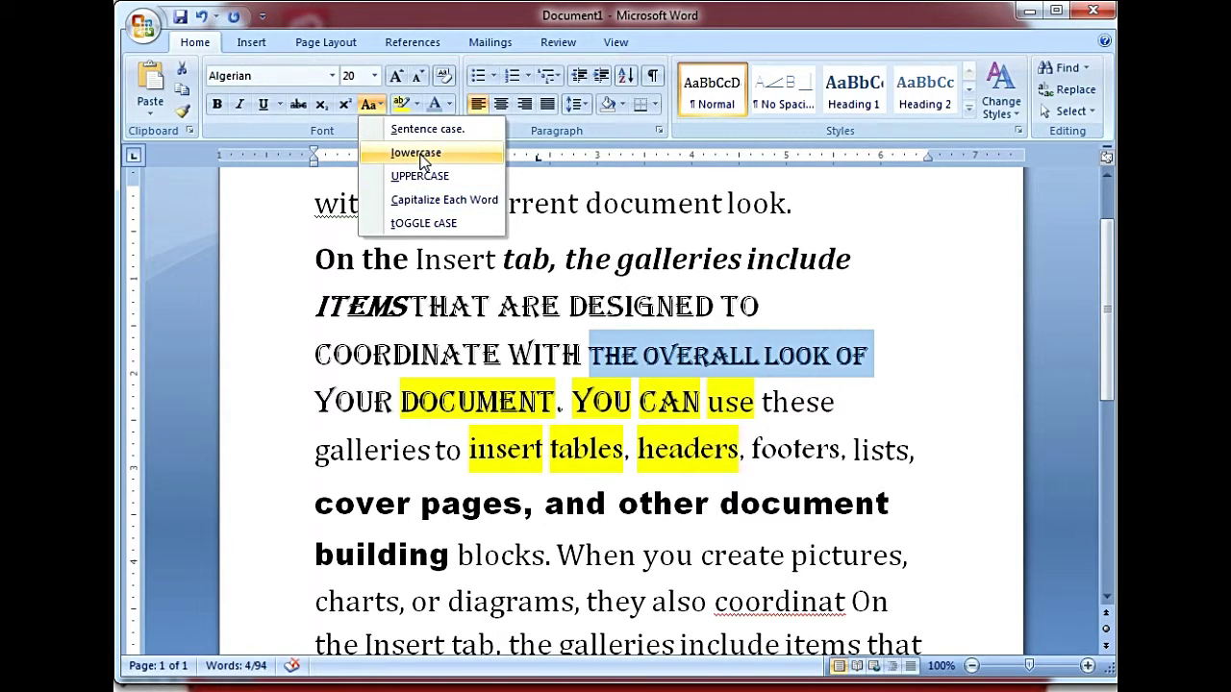
# Step: Switch 'the overall look of' to lowercase, then to uppercase
pyautogui.click(420, 154)
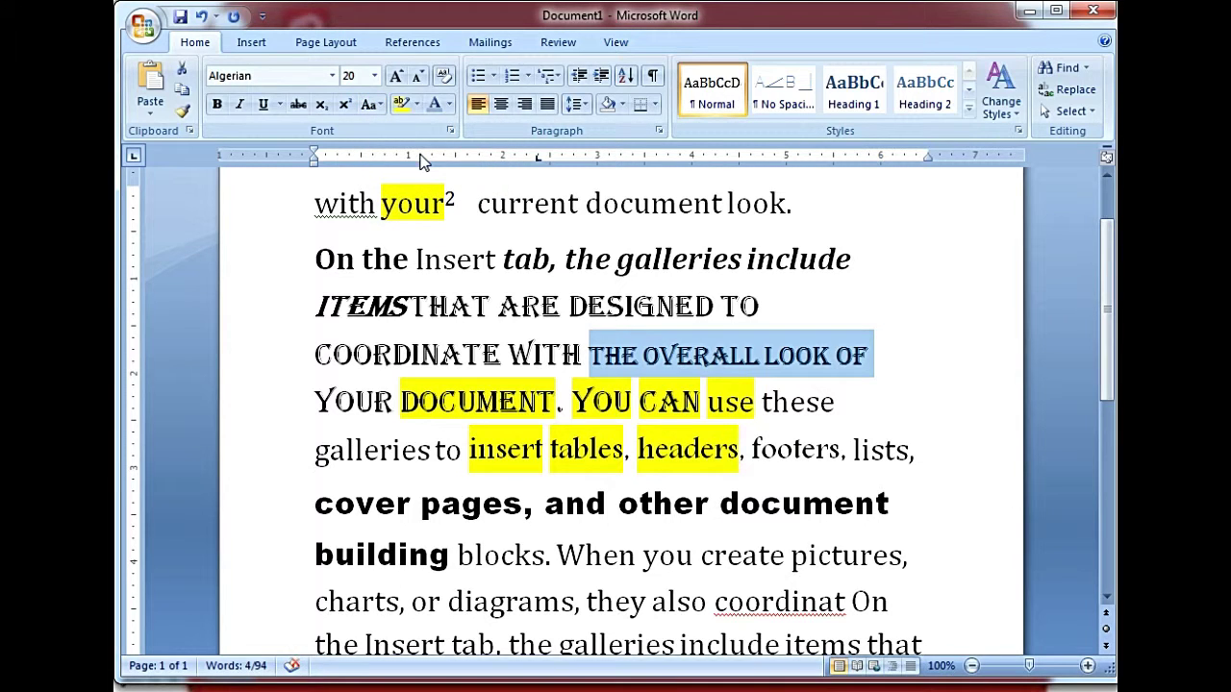
pyautogui.click(381, 105)
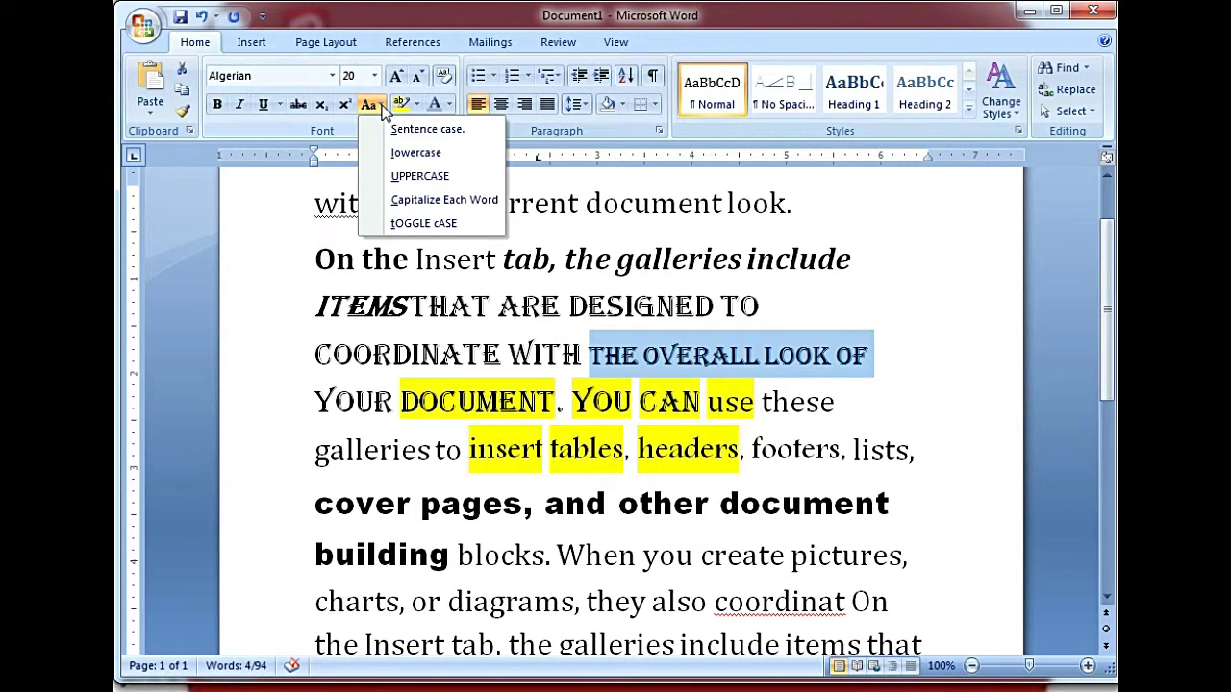
pyautogui.click(420, 176)
pyautogui.click(850, 450)
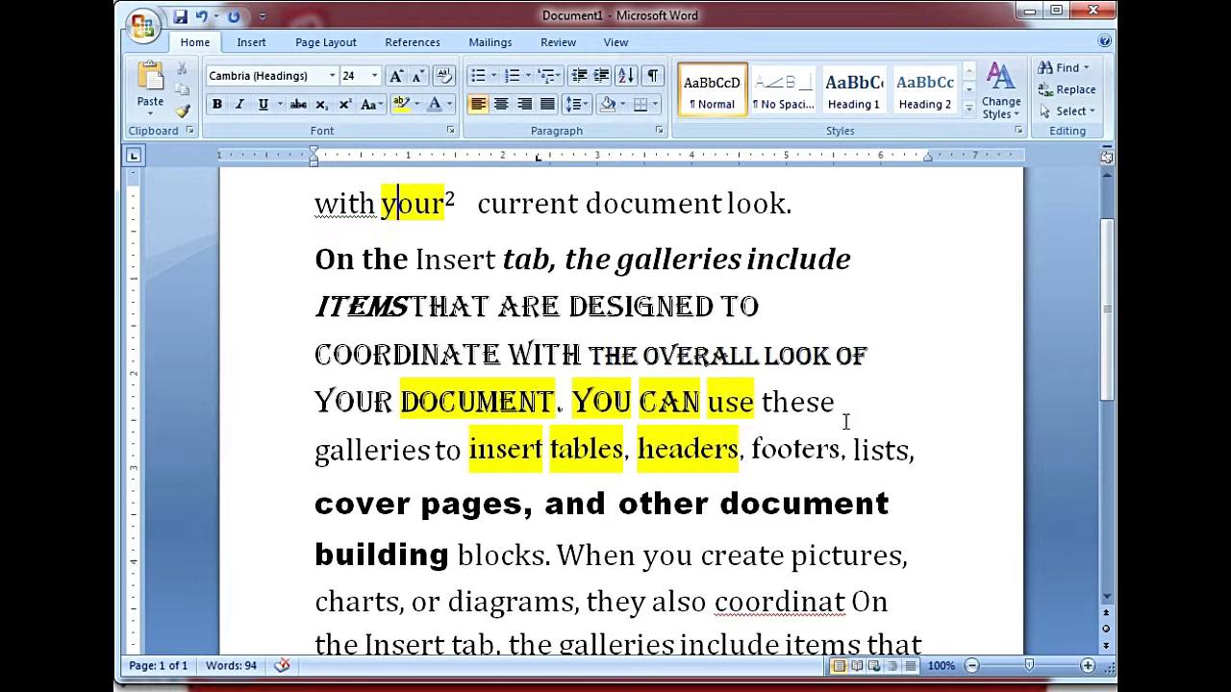
# Step: Make 'other document' uppercase, then lowercase again
pyautogui.moveTo(884, 510); pyautogui.dragTo(640, 512)
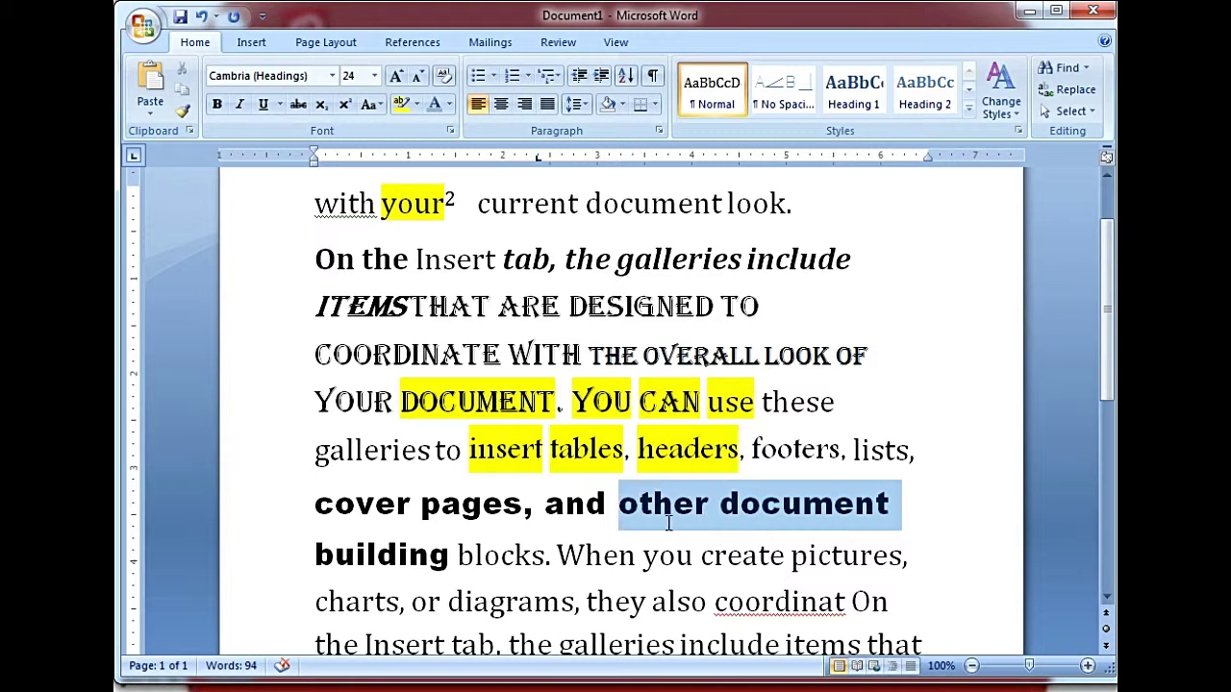
pyautogui.click(371, 105)
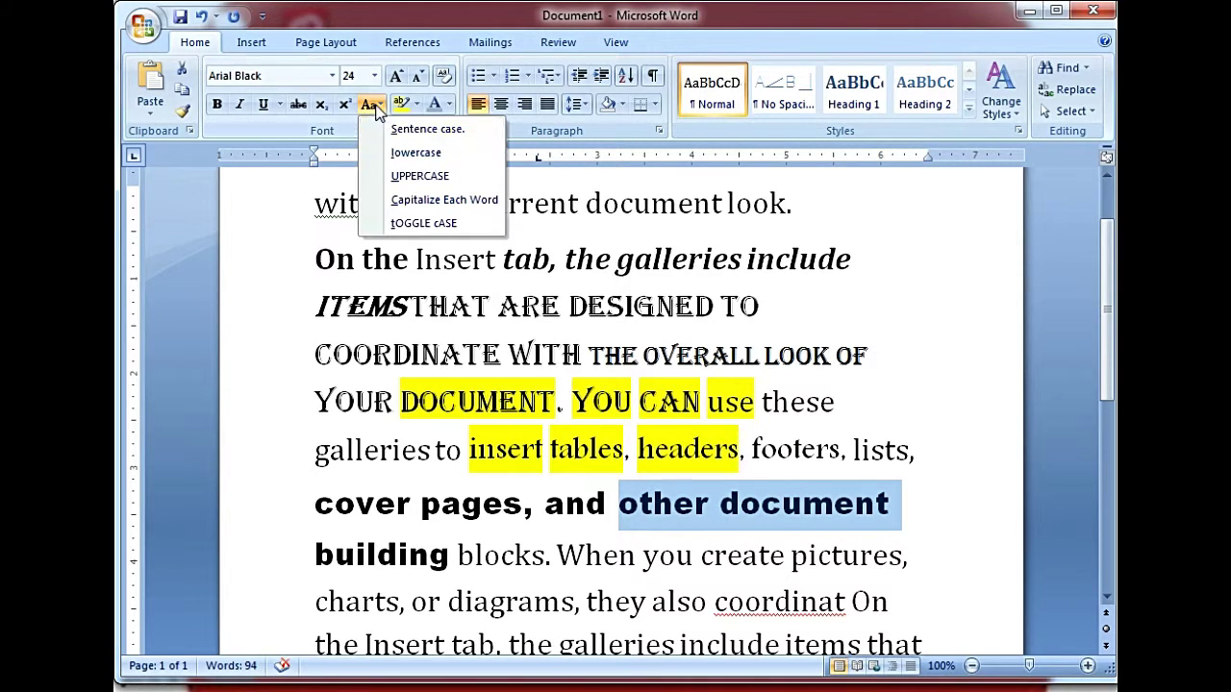
pyautogui.click(419, 178)
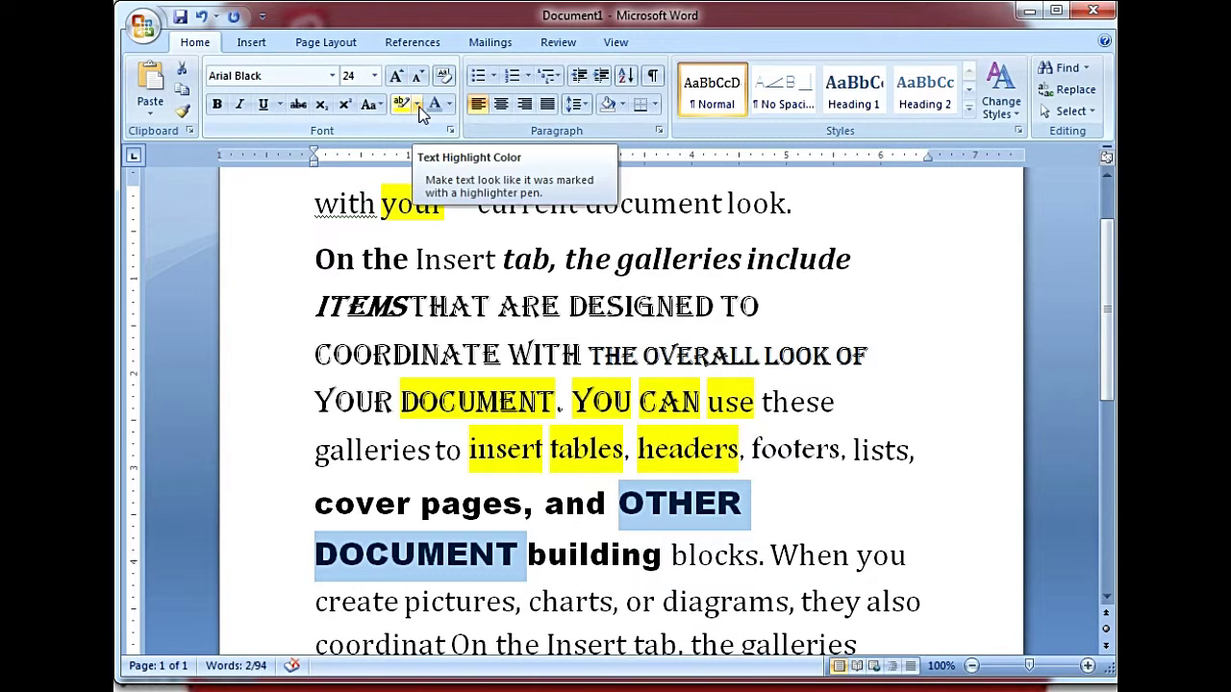
pyautogui.click(370, 103)
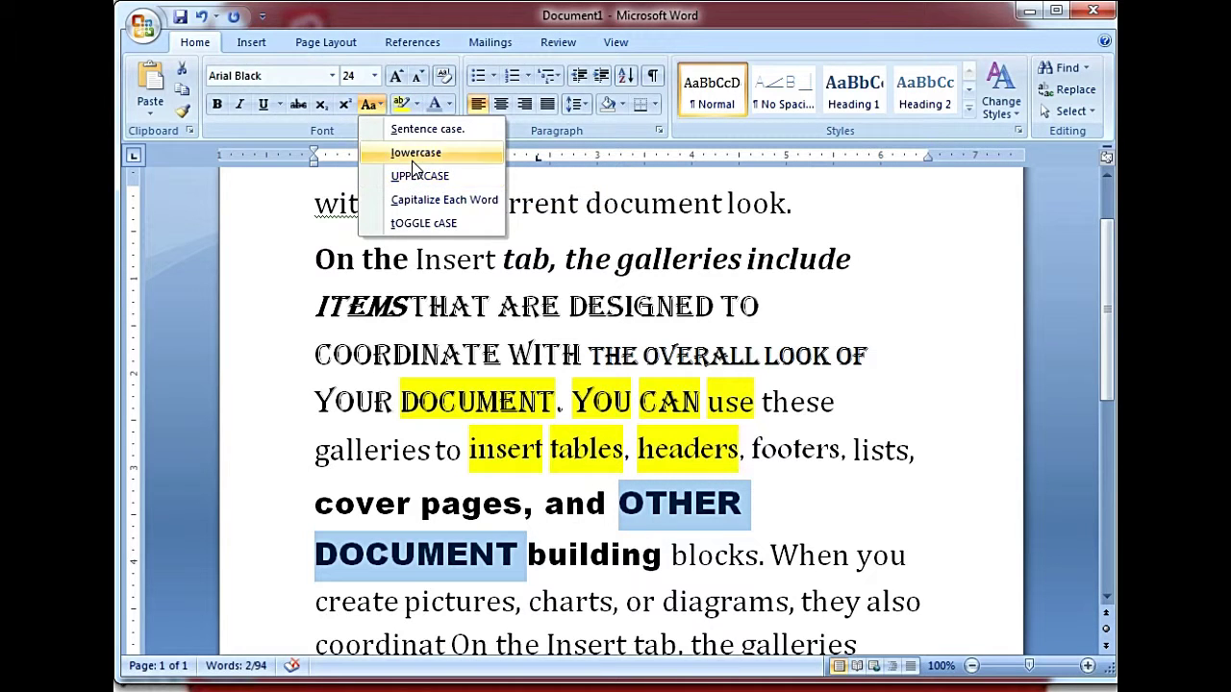
pyautogui.click(416, 155)
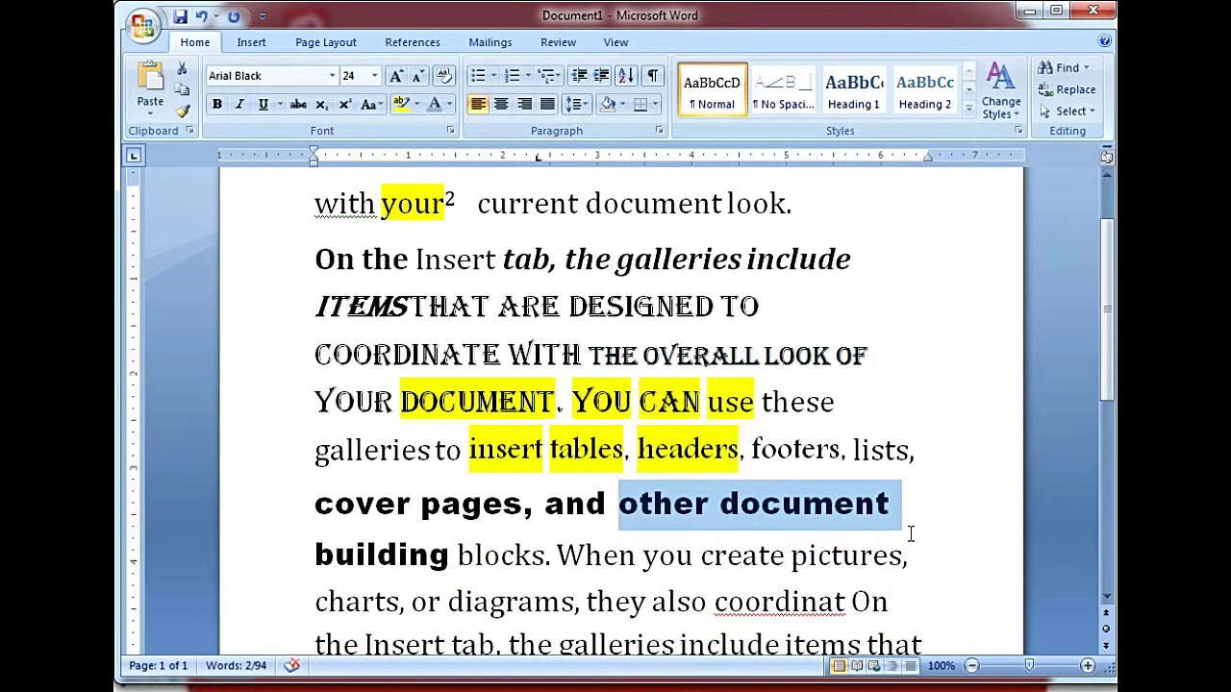
# Step: Make 'create pictures,' all uppercase
pyautogui.moveTo(933, 574); pyautogui.dragTo(766, 574)
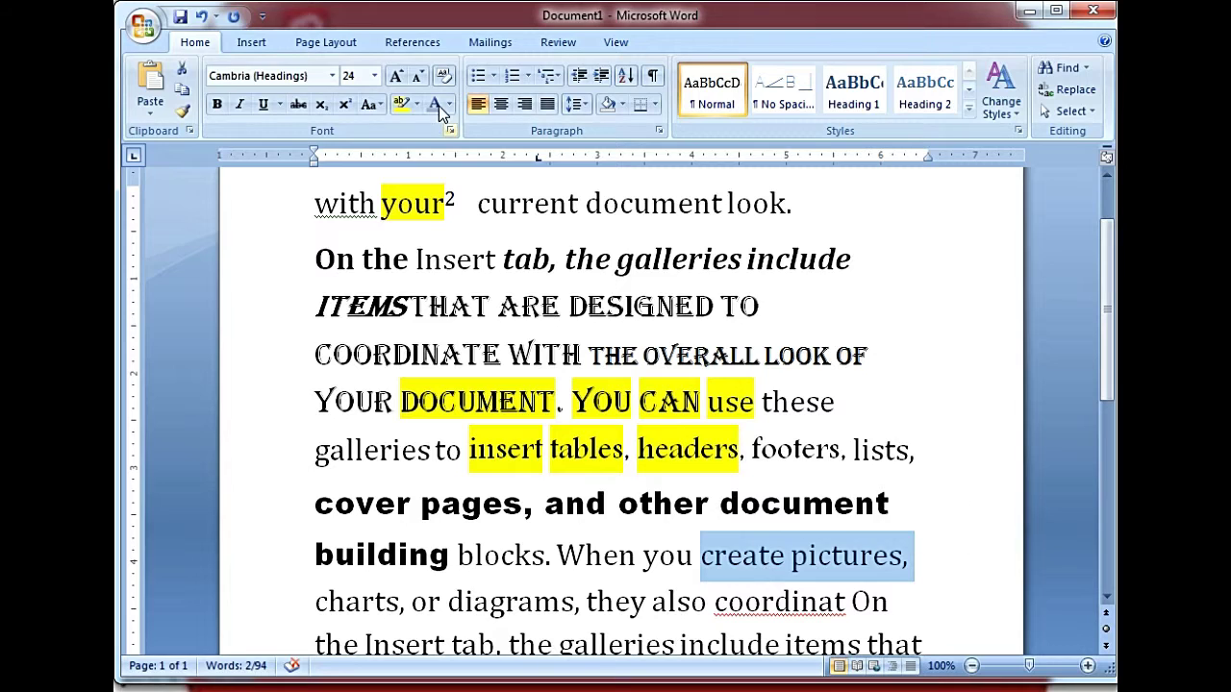
pyautogui.click(370, 104)
pyautogui.click(409, 199)
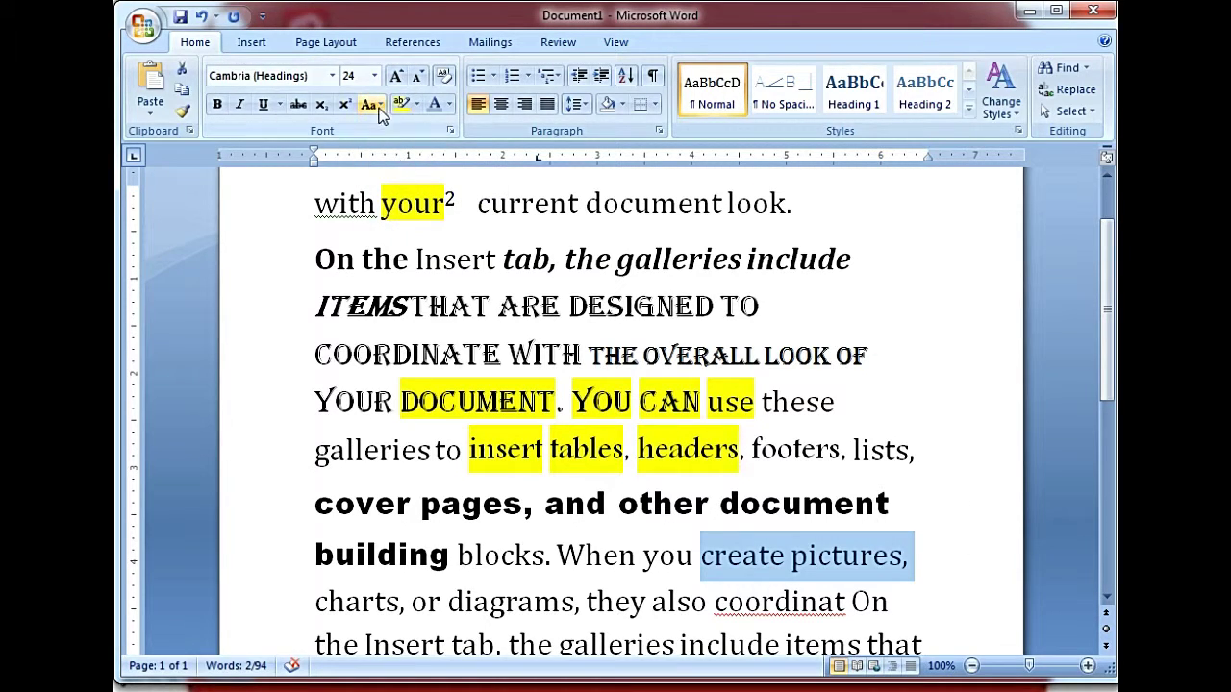
pyautogui.click(381, 106)
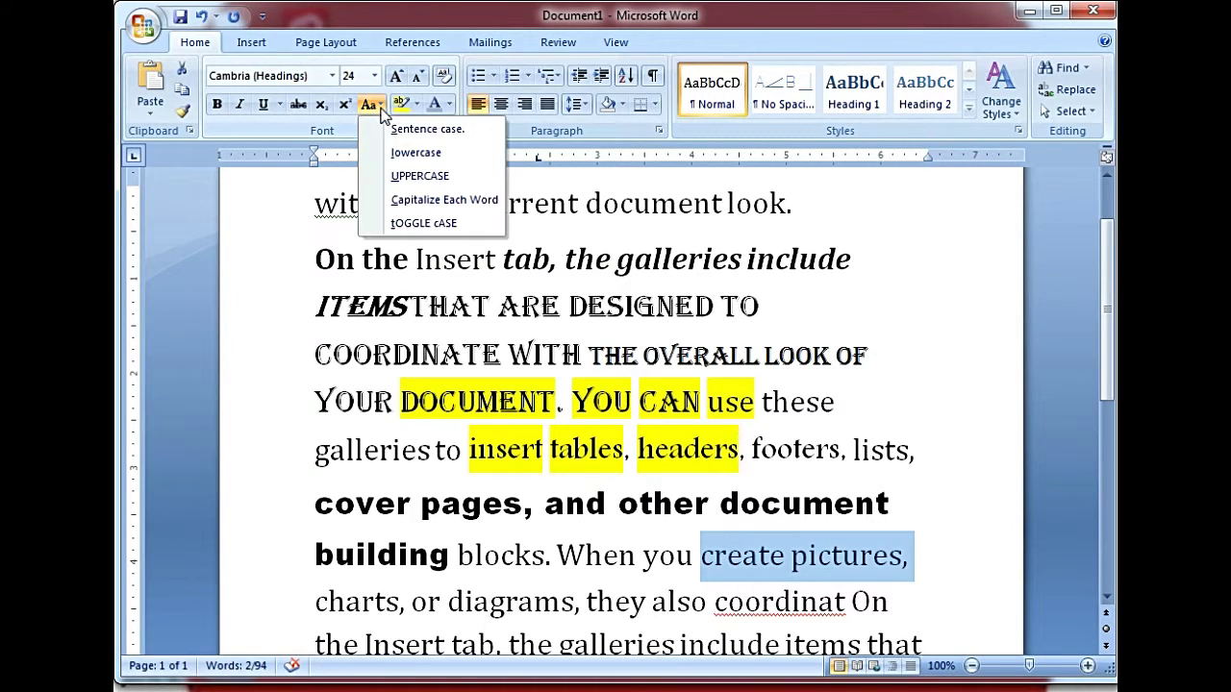
pyautogui.click(419, 175)
pyautogui.scroll(-1, 831, 612)
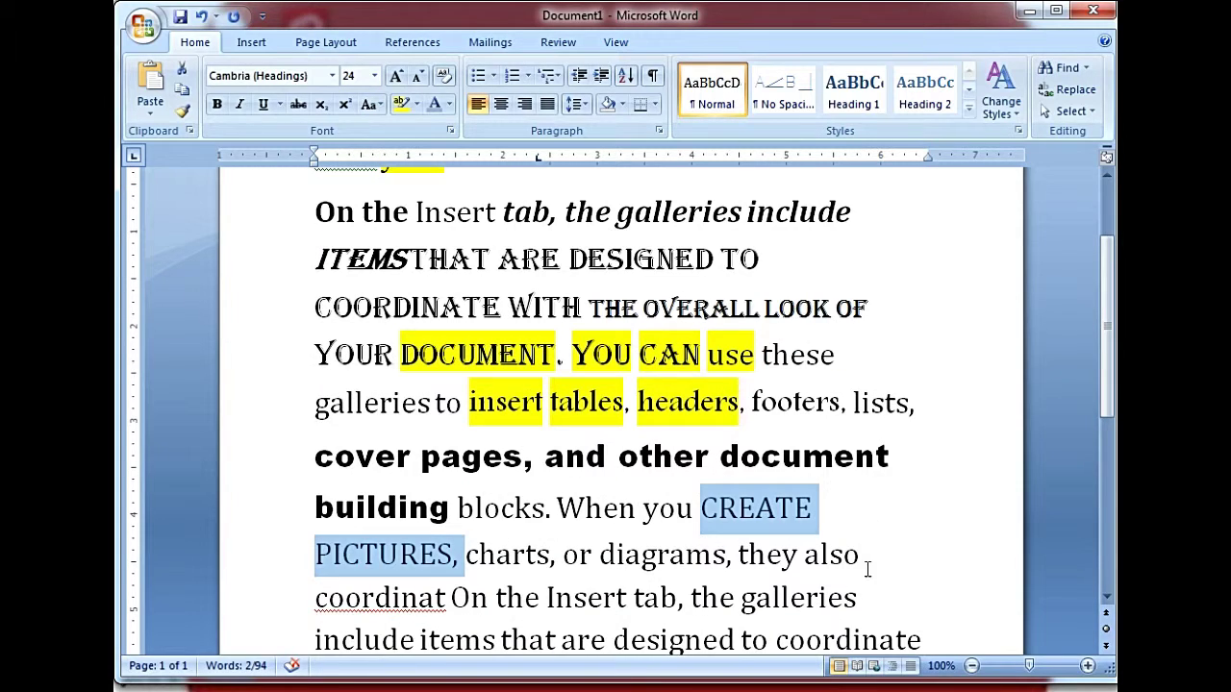
# Step: Change 'create pictures,' to Capitalize Each Word, then to tOGGLE cASE
pyautogui.click(374, 76)
pyautogui.click(389, 111)
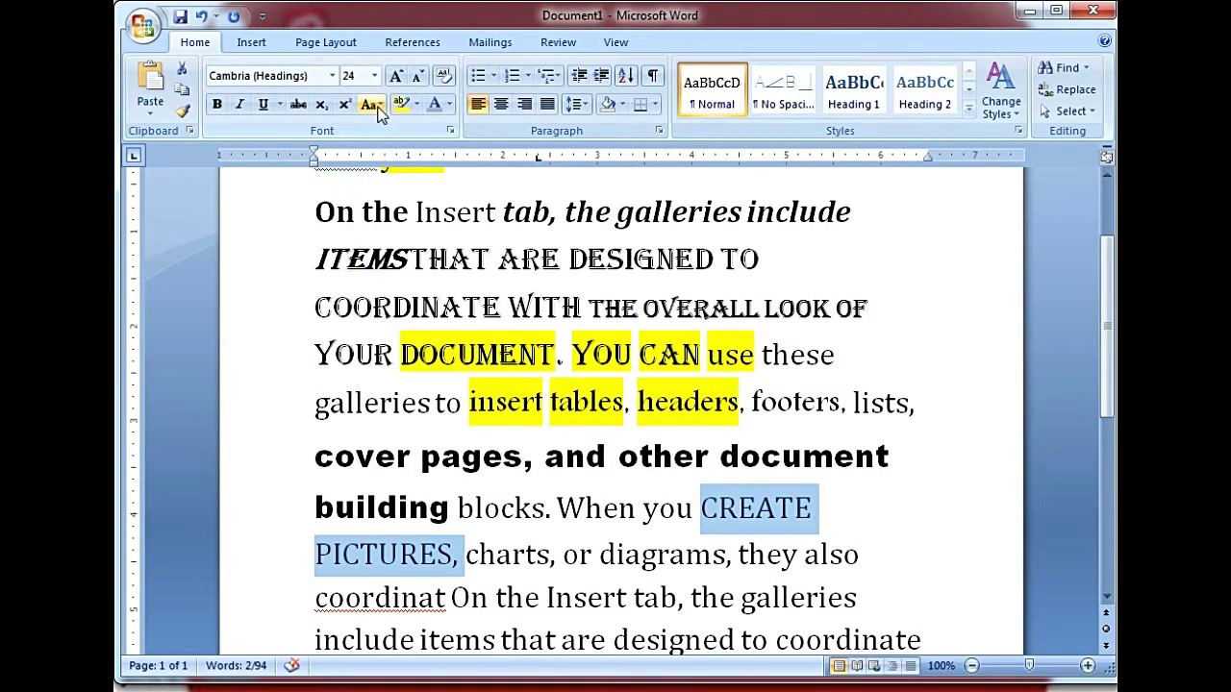
pyautogui.click(380, 107)
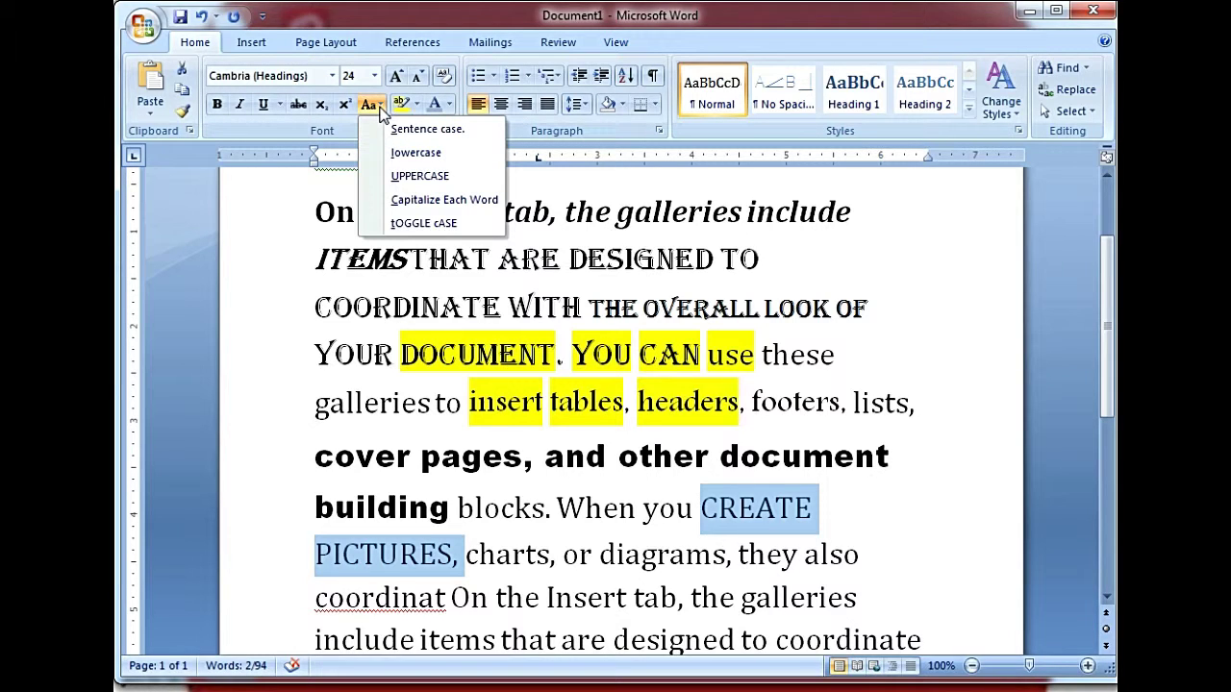
pyautogui.click(405, 202)
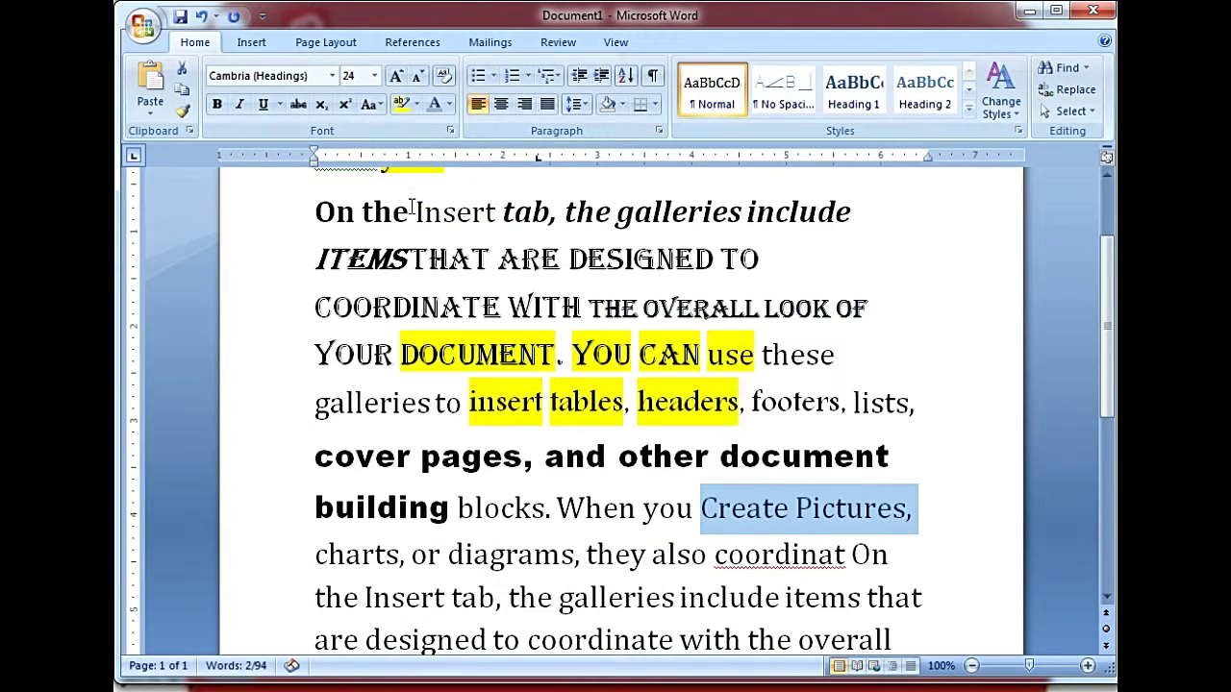
pyautogui.click(381, 106)
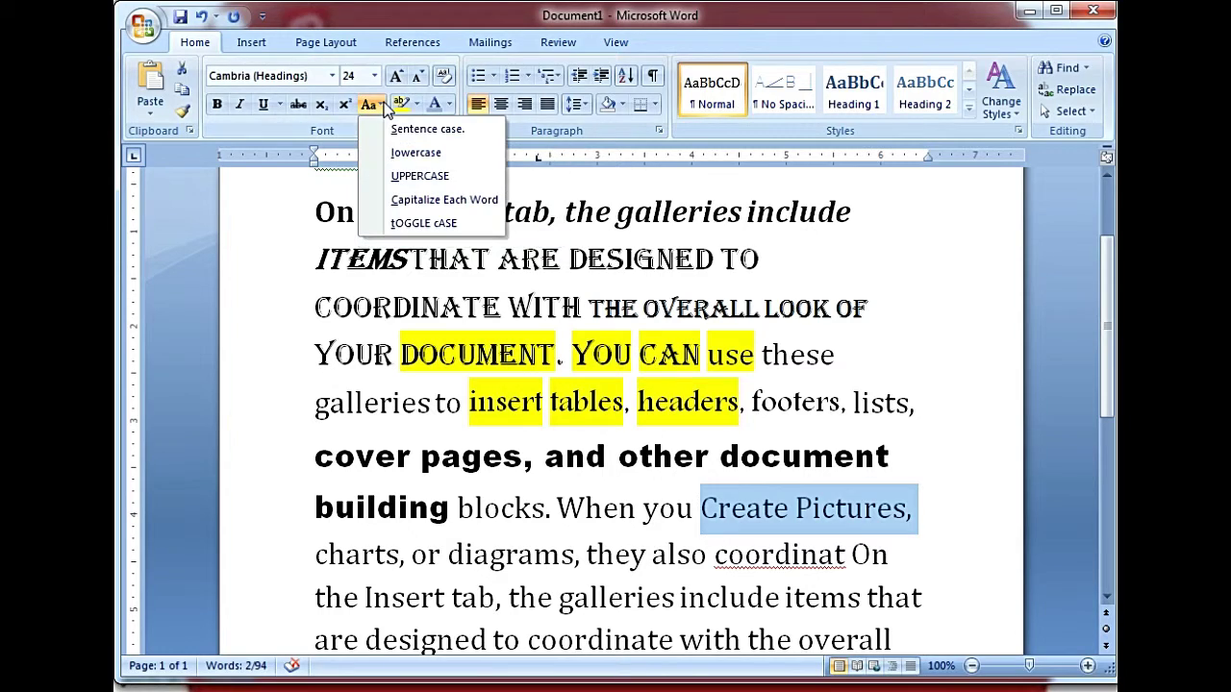
pyautogui.click(426, 224)
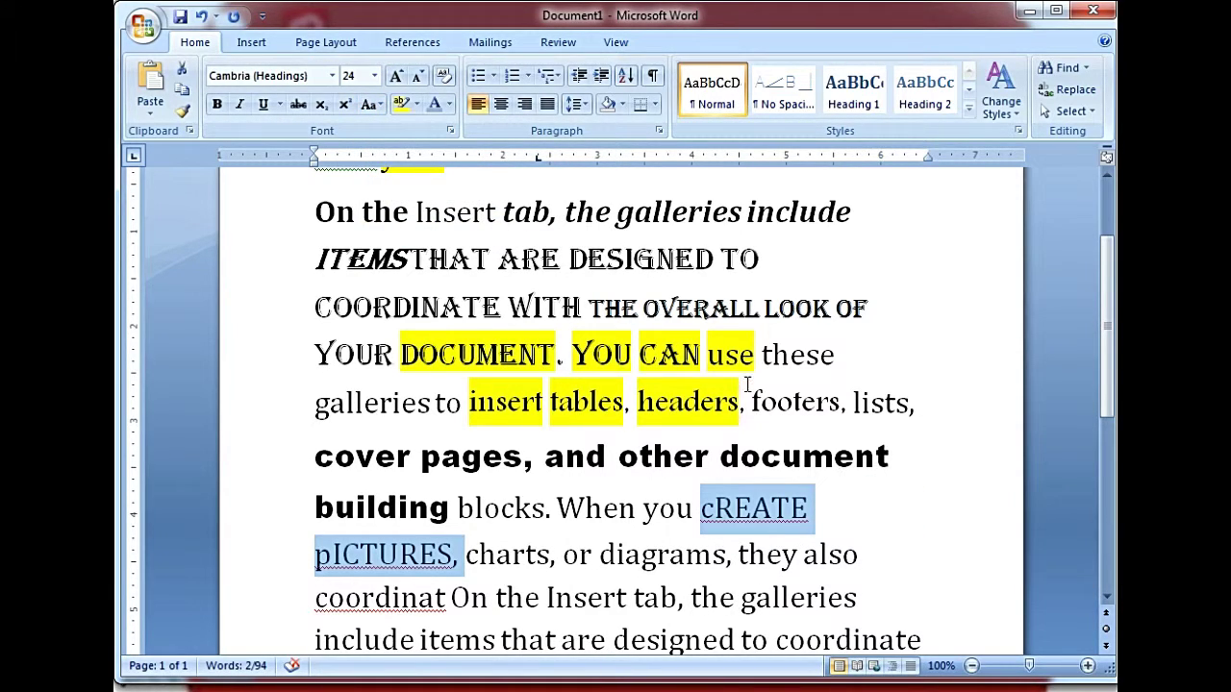
pyautogui.click(416, 105)
pyautogui.click(417, 104)
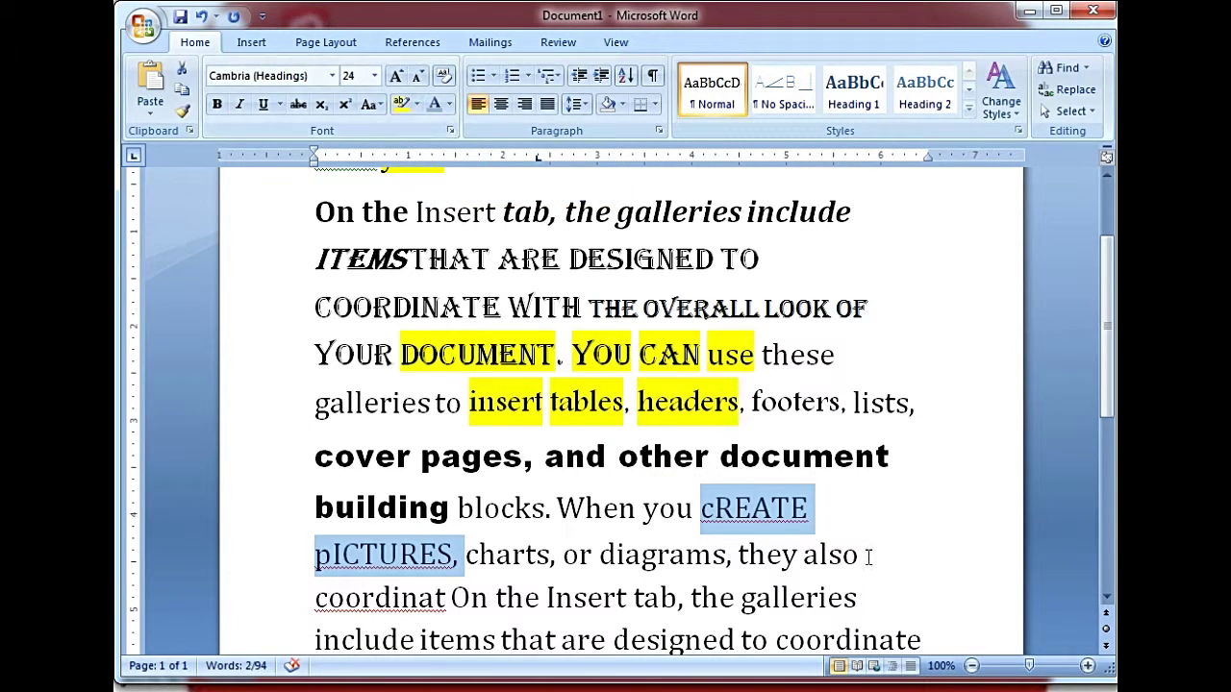
# Step: Colour the phrase ', the galleries' green
pyautogui.moveTo(861, 598); pyautogui.dragTo(678, 598)
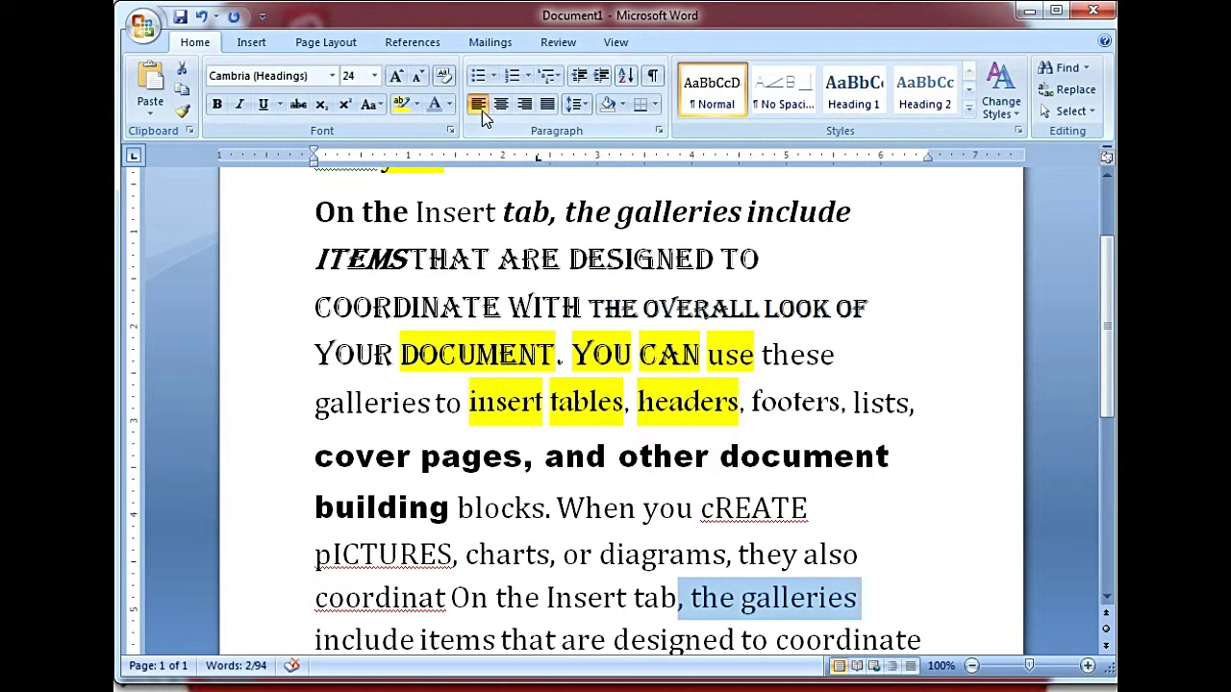
pyautogui.click(449, 106)
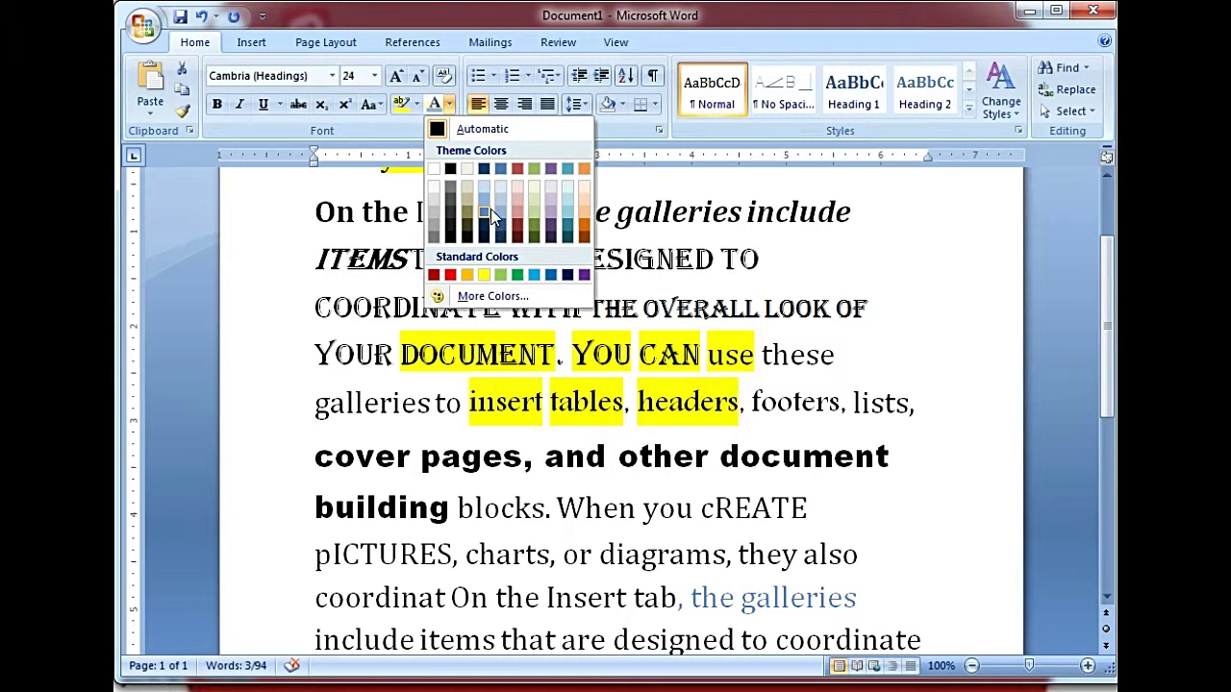
pyautogui.click(516, 275)
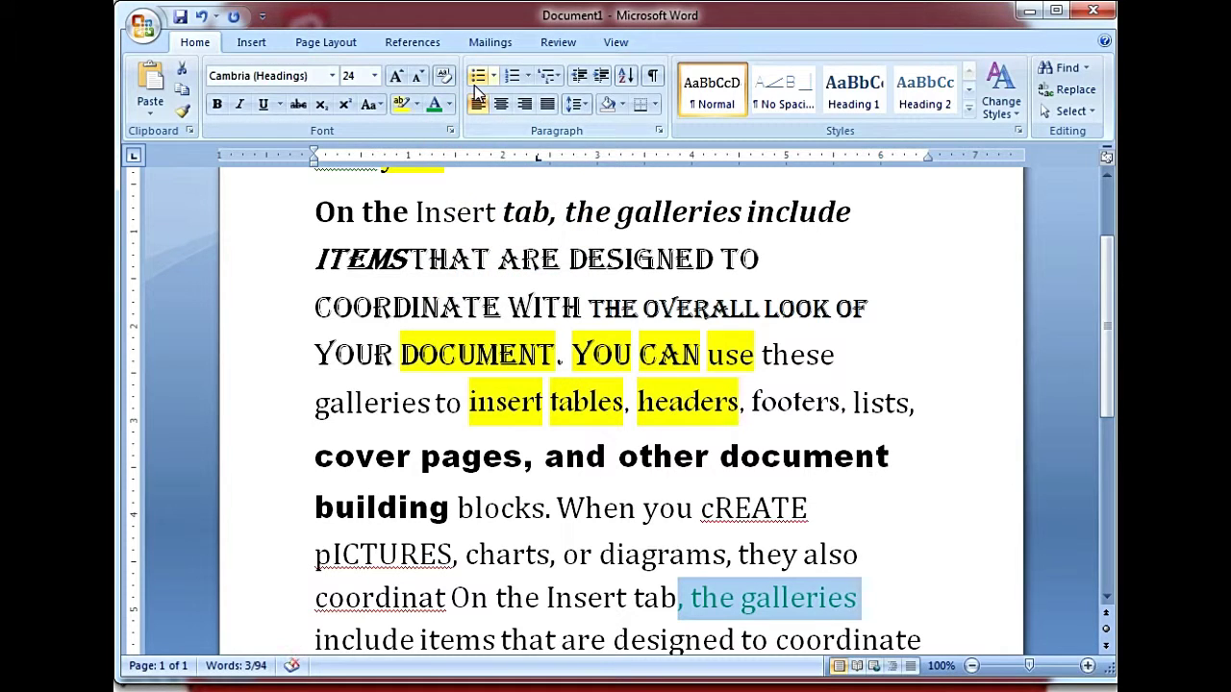
# Step: Grow and shrink ', the galleries' repeatedly, ending at 22 pt
pyautogui.click(405, 81)
pyautogui.click(405, 80)
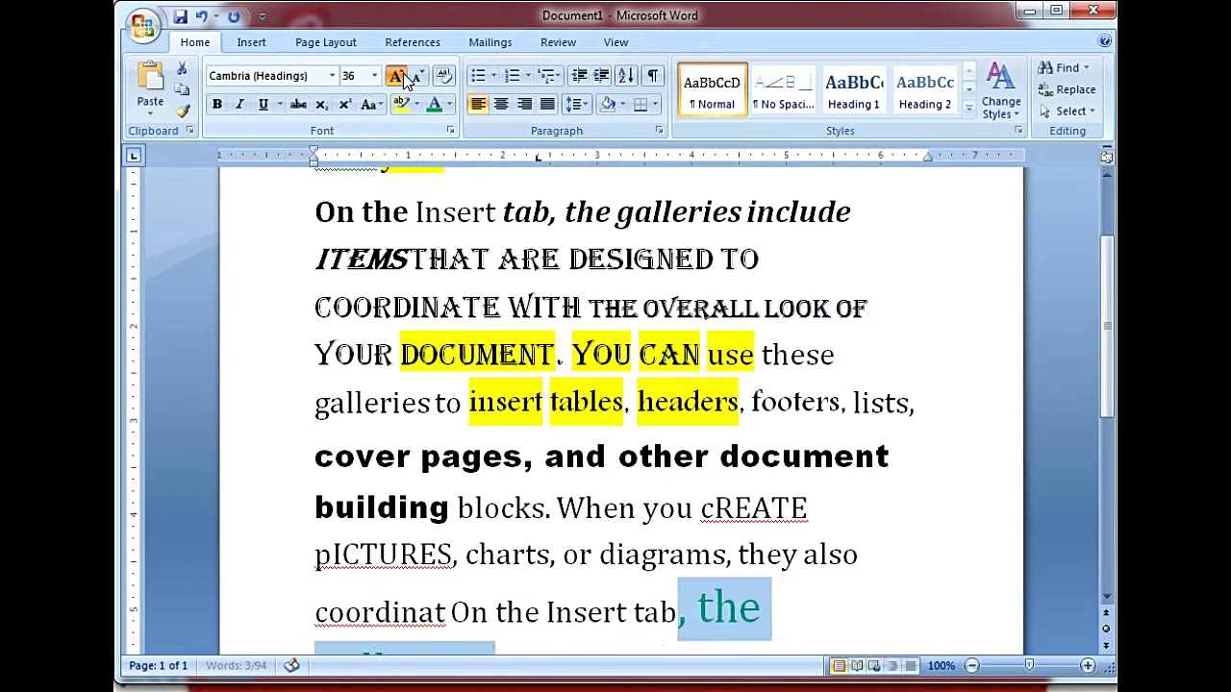
pyautogui.click(405, 81)
pyautogui.click(405, 81)
pyautogui.click(421, 81)
pyautogui.click(421, 81)
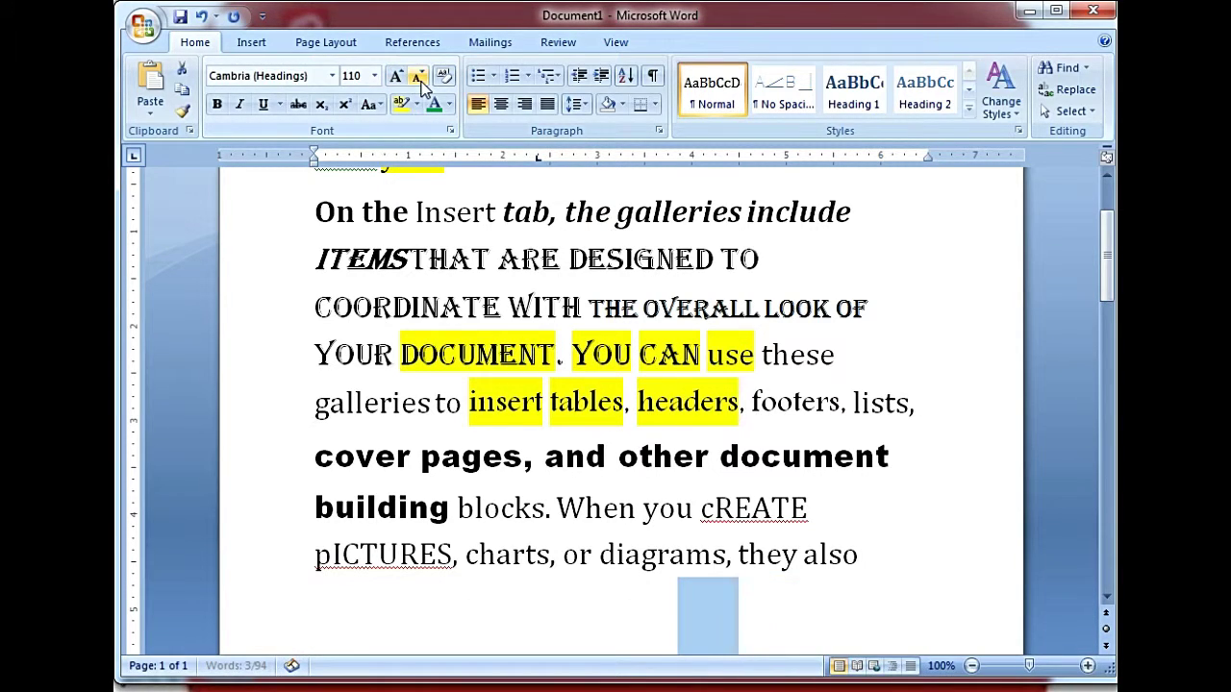
pyautogui.click(421, 81)
pyautogui.click(421, 81)
pyautogui.click(421, 81)
pyautogui.click(421, 81)
pyautogui.click(421, 81)
pyautogui.click(422, 81)
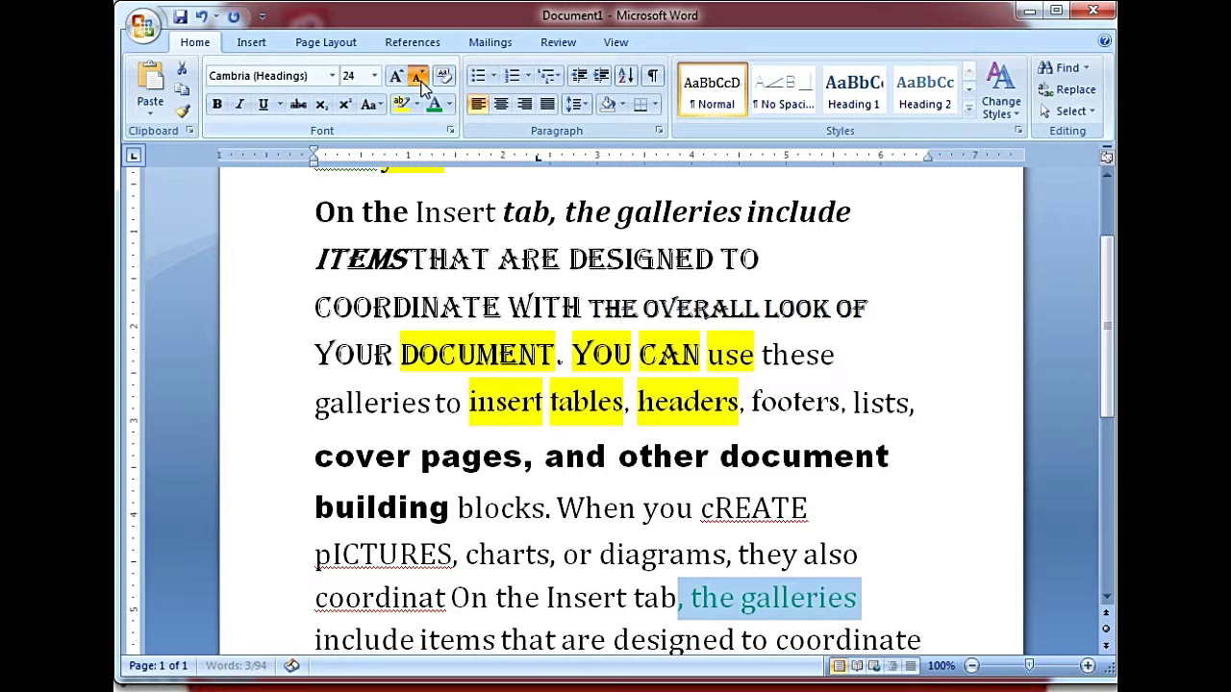
pyautogui.click(421, 81)
pyautogui.click(422, 81)
pyautogui.click(422, 81)
pyautogui.click(421, 81)
pyautogui.click(421, 81)
pyautogui.click(421, 81)
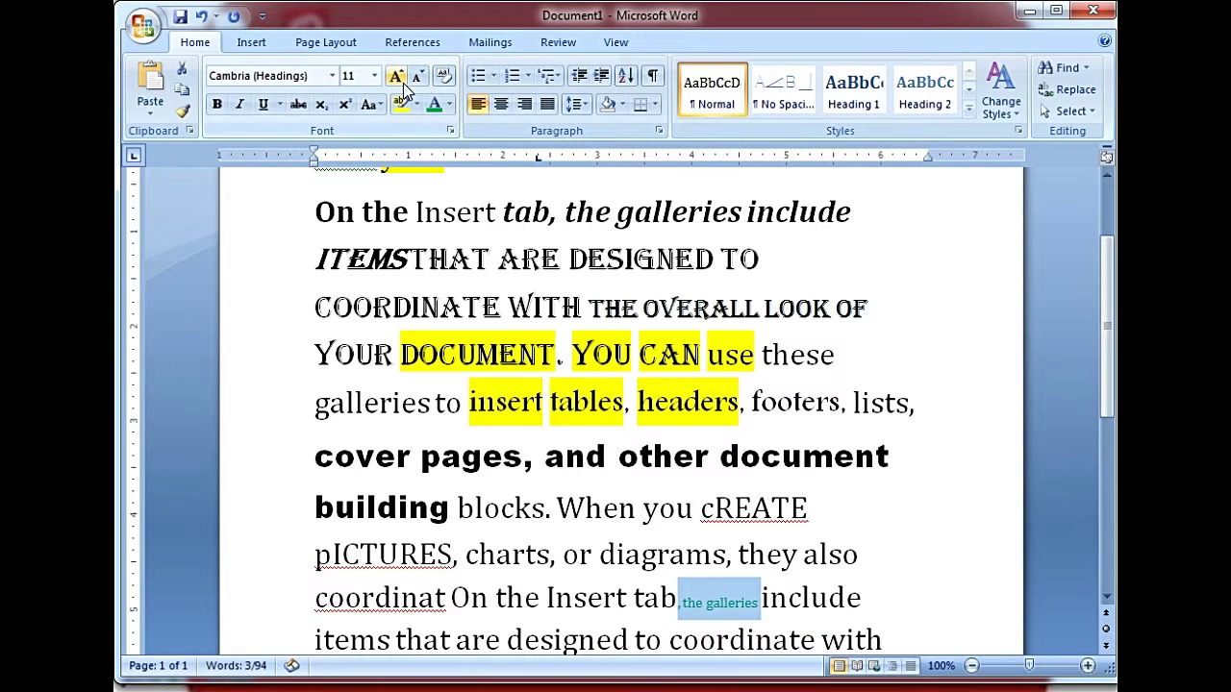
pyautogui.click(397, 81)
pyautogui.click(397, 81)
pyautogui.click(397, 81)
pyautogui.click(397, 80)
pyautogui.click(398, 80)
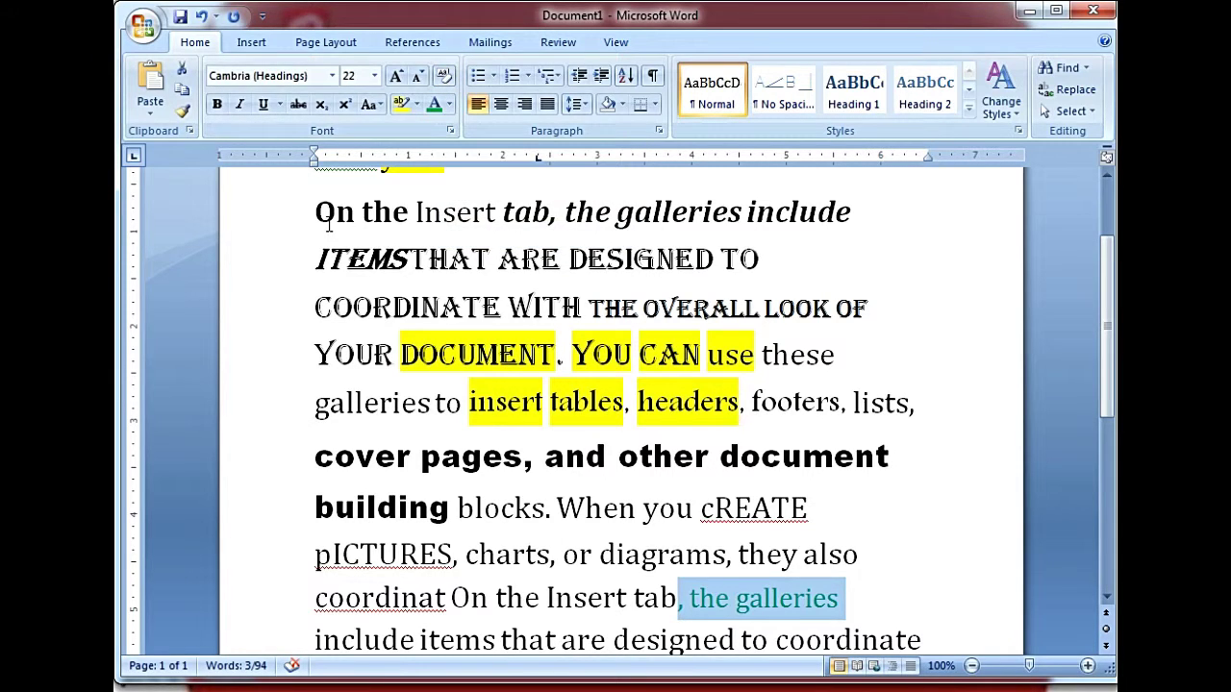
pyautogui.scroll(2, 333, 231)
pyautogui.scroll(-2, 335, 271)
pyautogui.scroll(1, 287, 228)
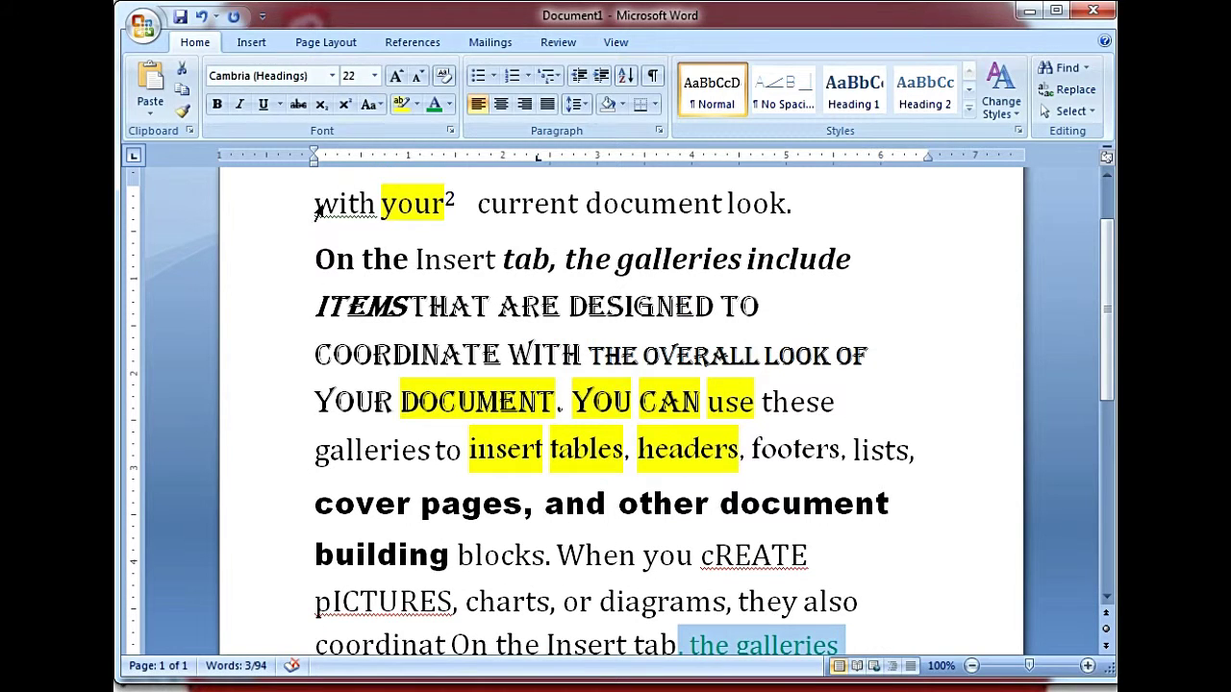
# Step: Bullet the 'with your current document look.' line and the 'On the Insert tab' paragraph
pyautogui.moveTo(317, 212); pyautogui.dragTo(836, 402)
pyautogui.click(930, 317)
pyautogui.scroll(2, 885, 324)
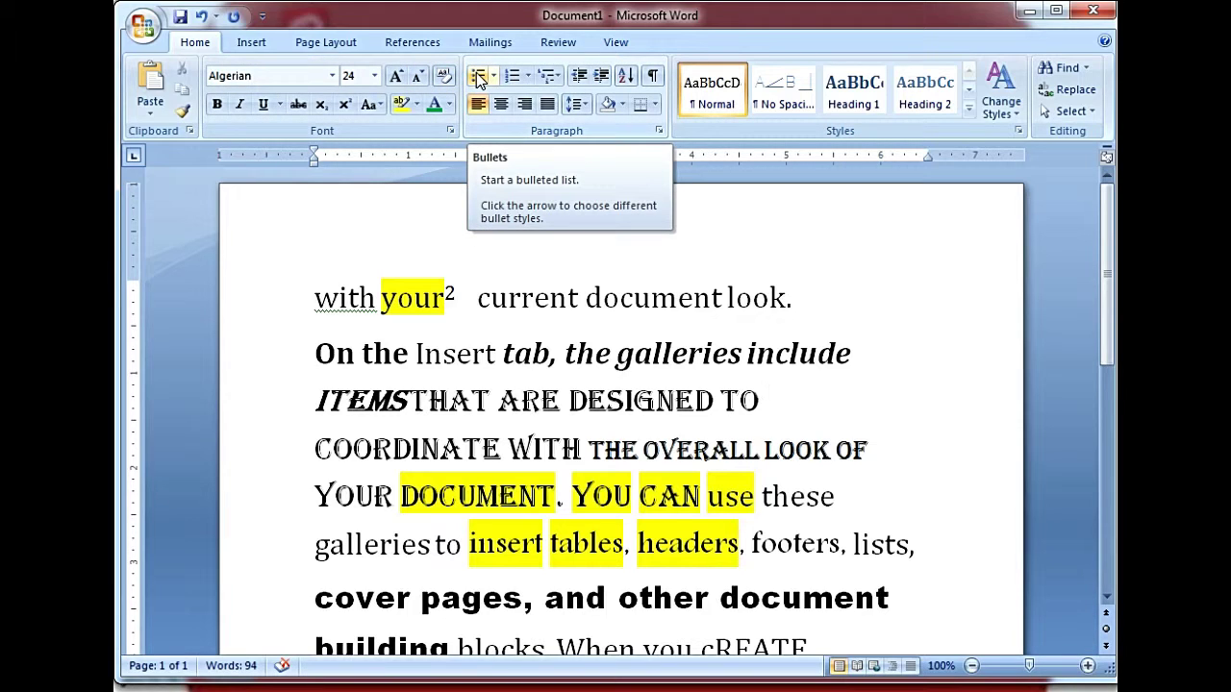
pyautogui.click(320, 308)
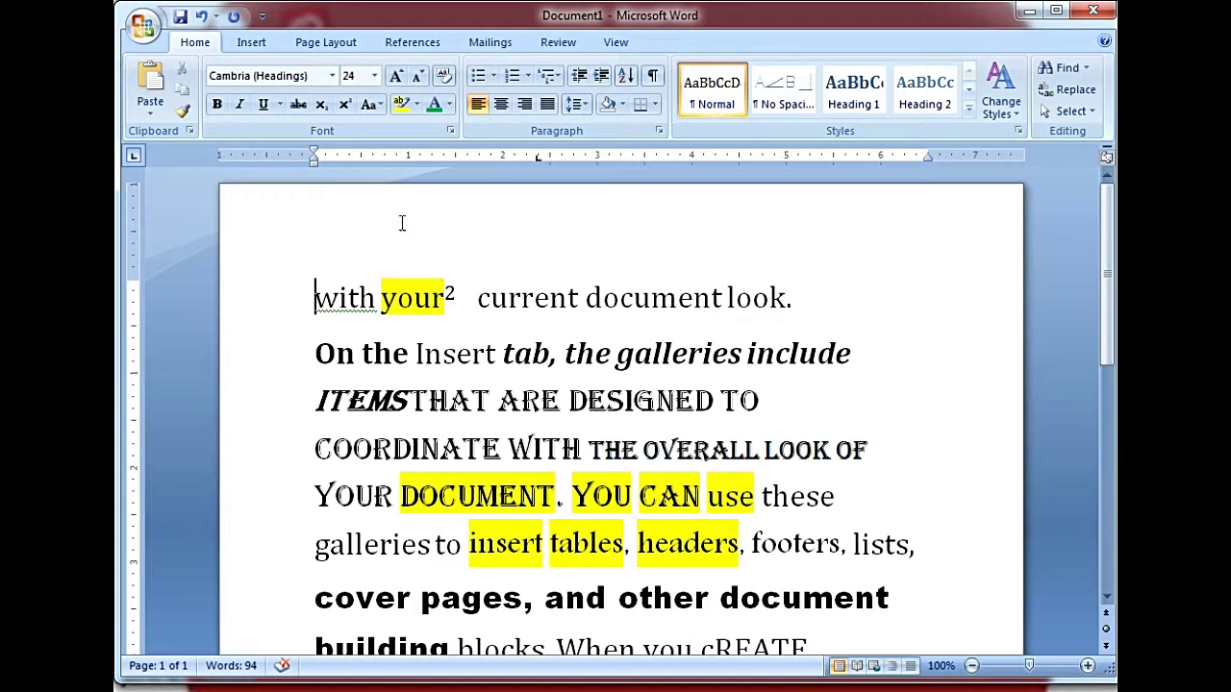
pyautogui.click(478, 76)
pyautogui.click(329, 352)
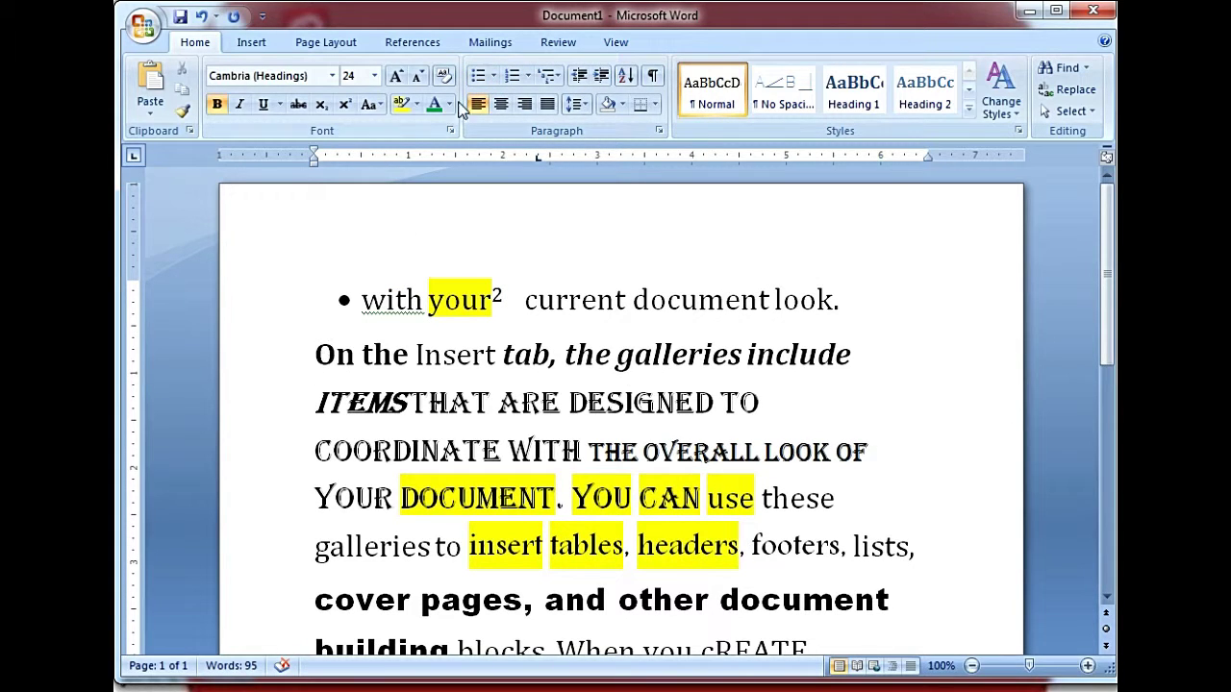
pyautogui.click(486, 80)
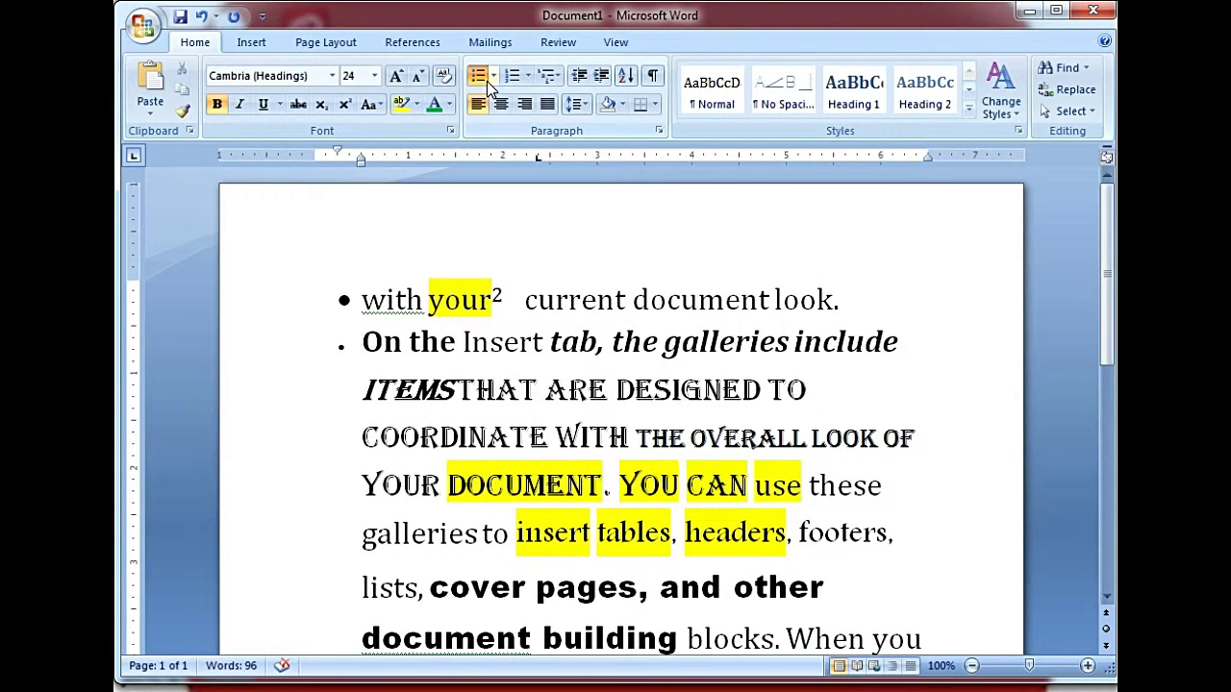
pyautogui.click(494, 77)
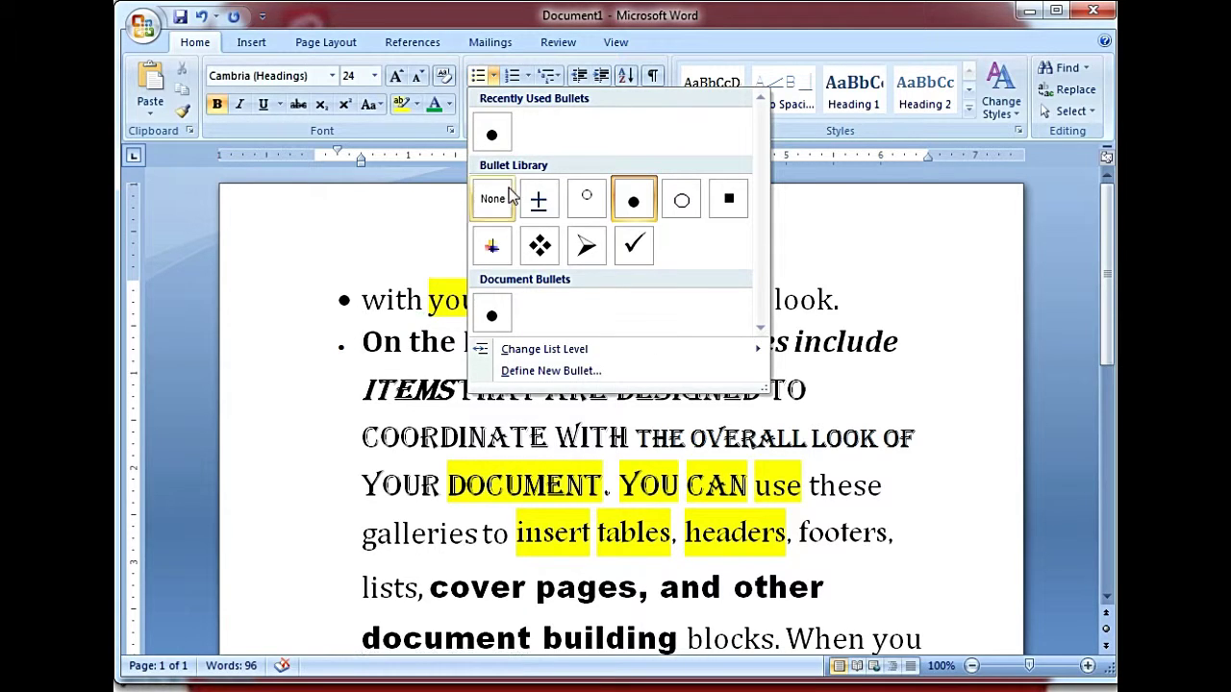
# Step: Switch the list to arrowhead bullets and demote the 'On the Insert tab' paragraph one level
pyautogui.click(588, 248)
pyautogui.click(493, 76)
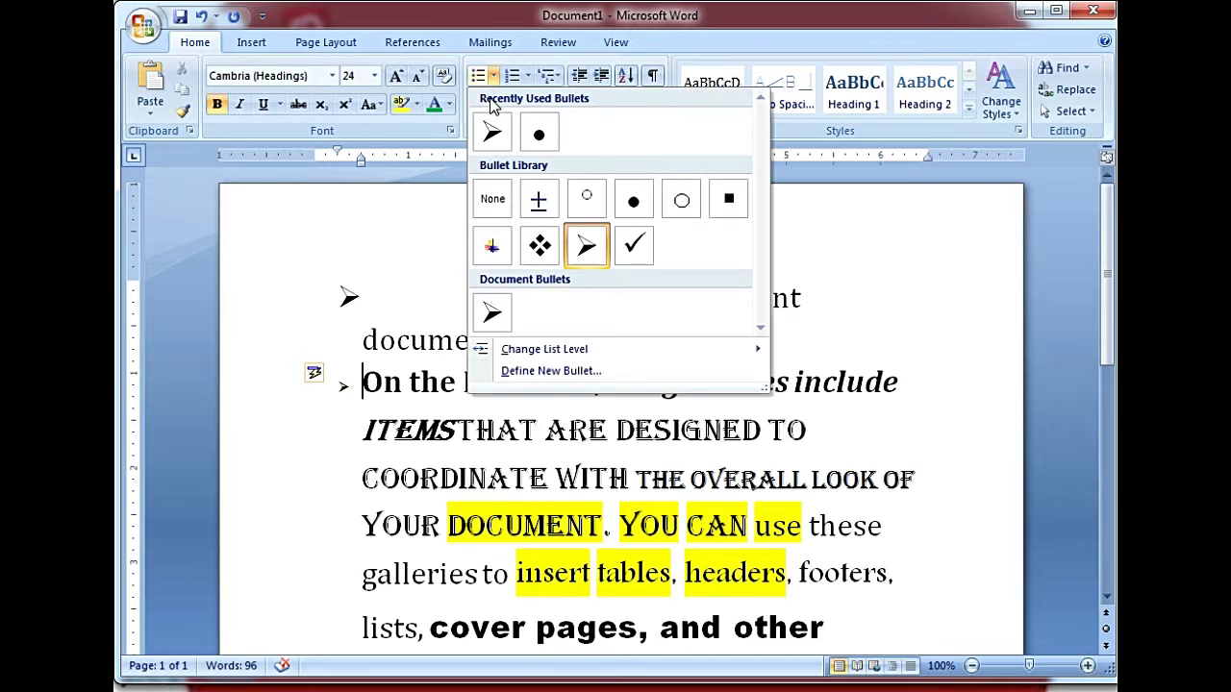
pyautogui.moveTo(526, 363)
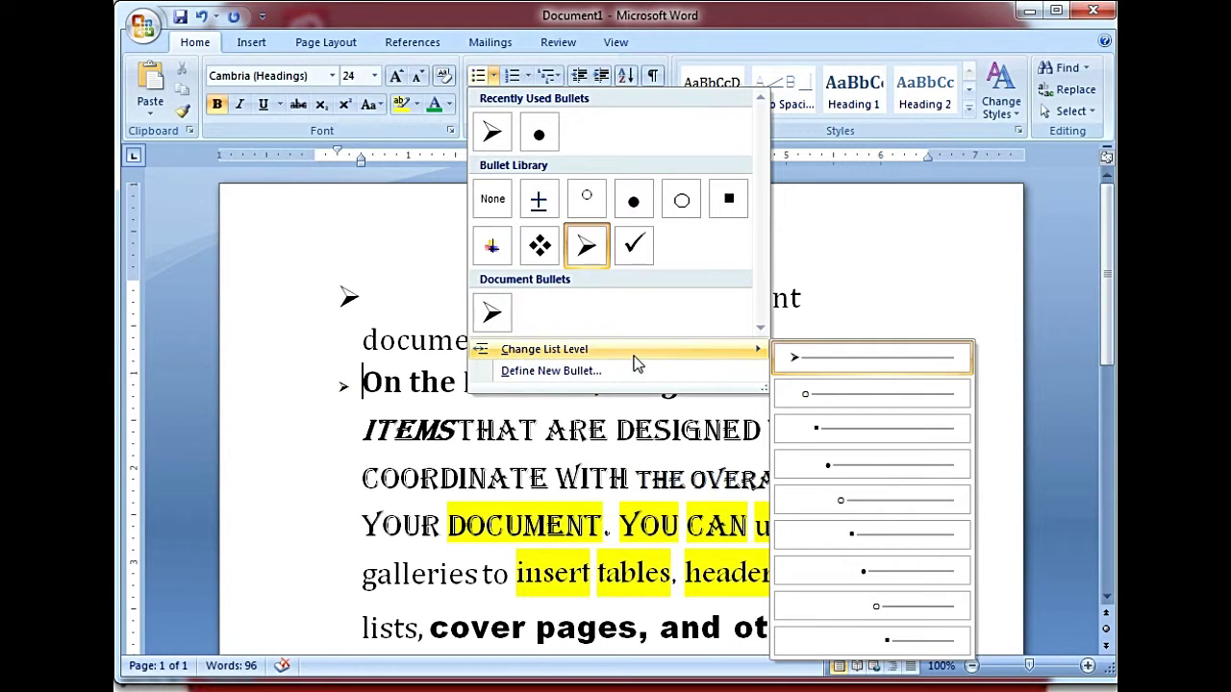
pyautogui.click(851, 476)
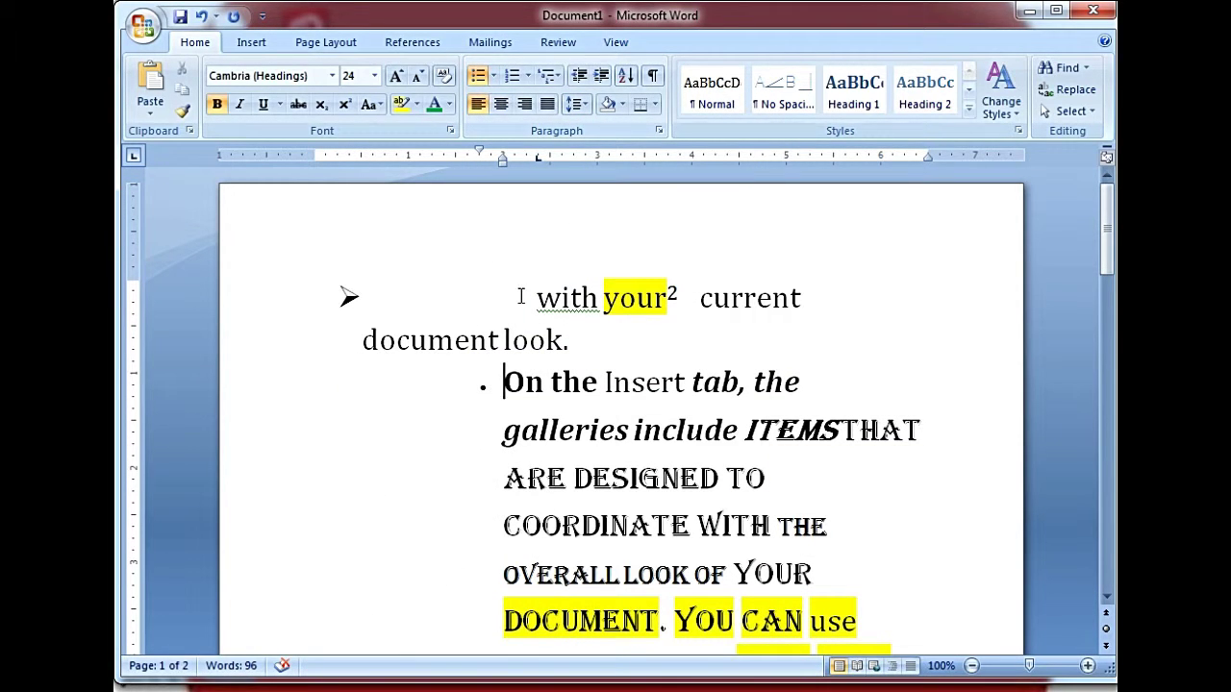
# Step: Demote the 'with your' paragraph to the same deeper list level
pyautogui.click(528, 307)
pyautogui.click(493, 75)
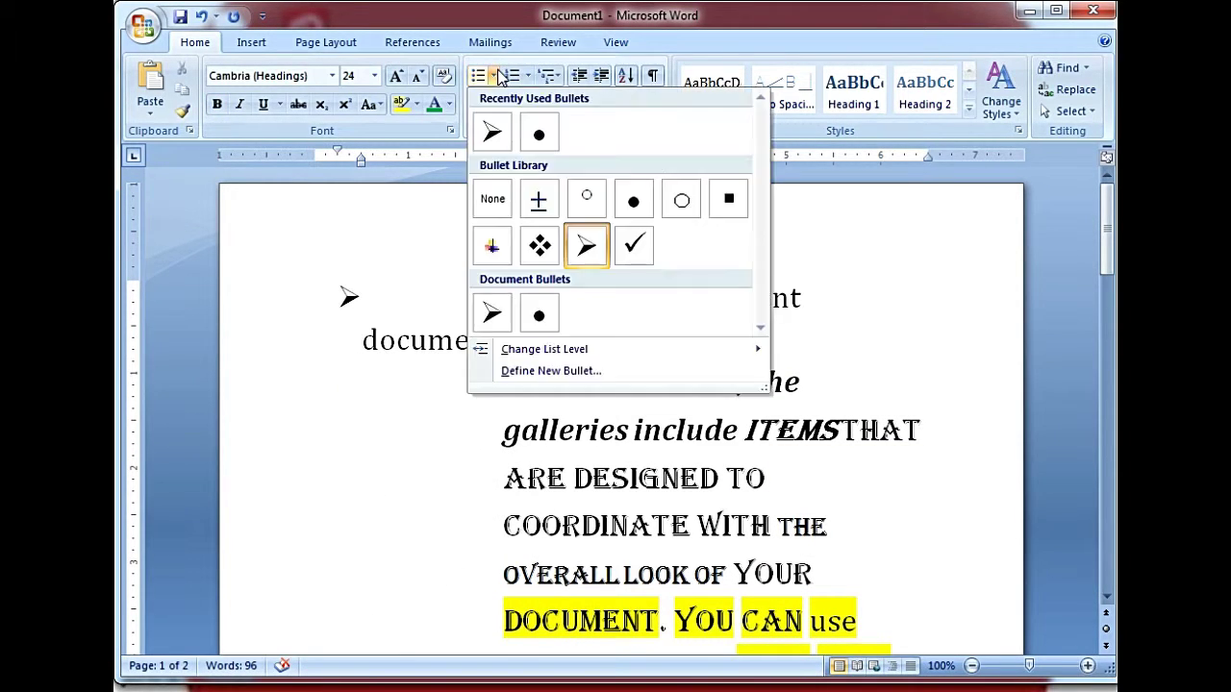
pyautogui.moveTo(589, 360)
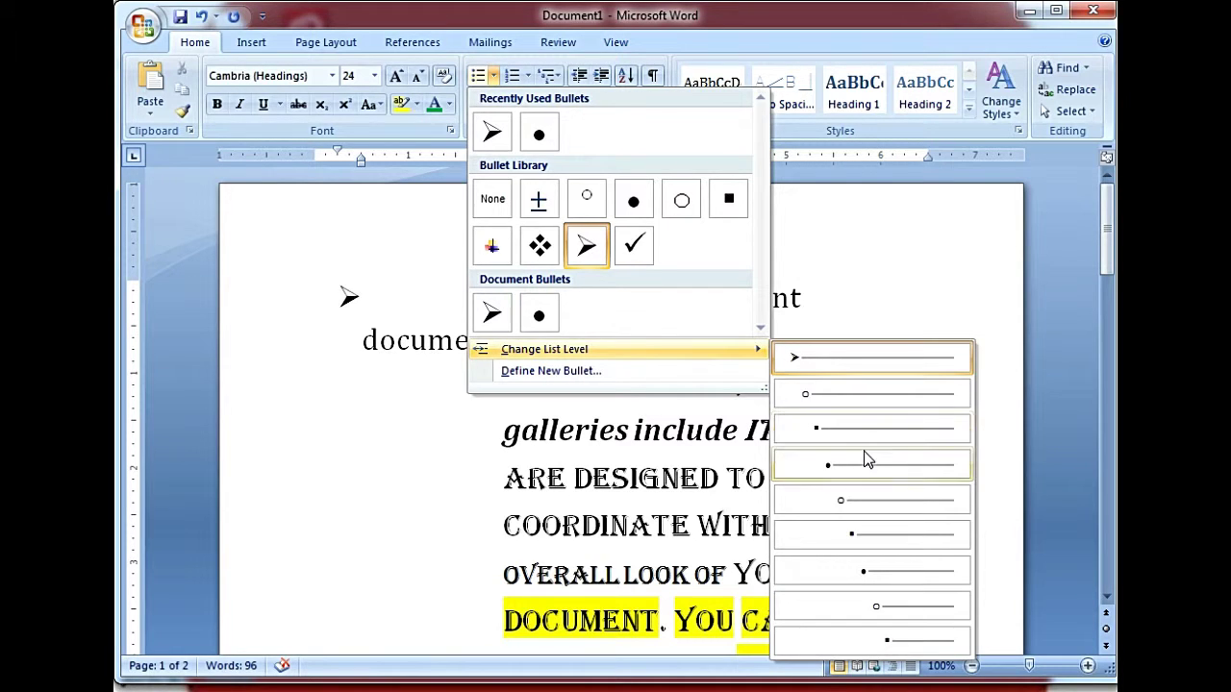
pyautogui.click(865, 458)
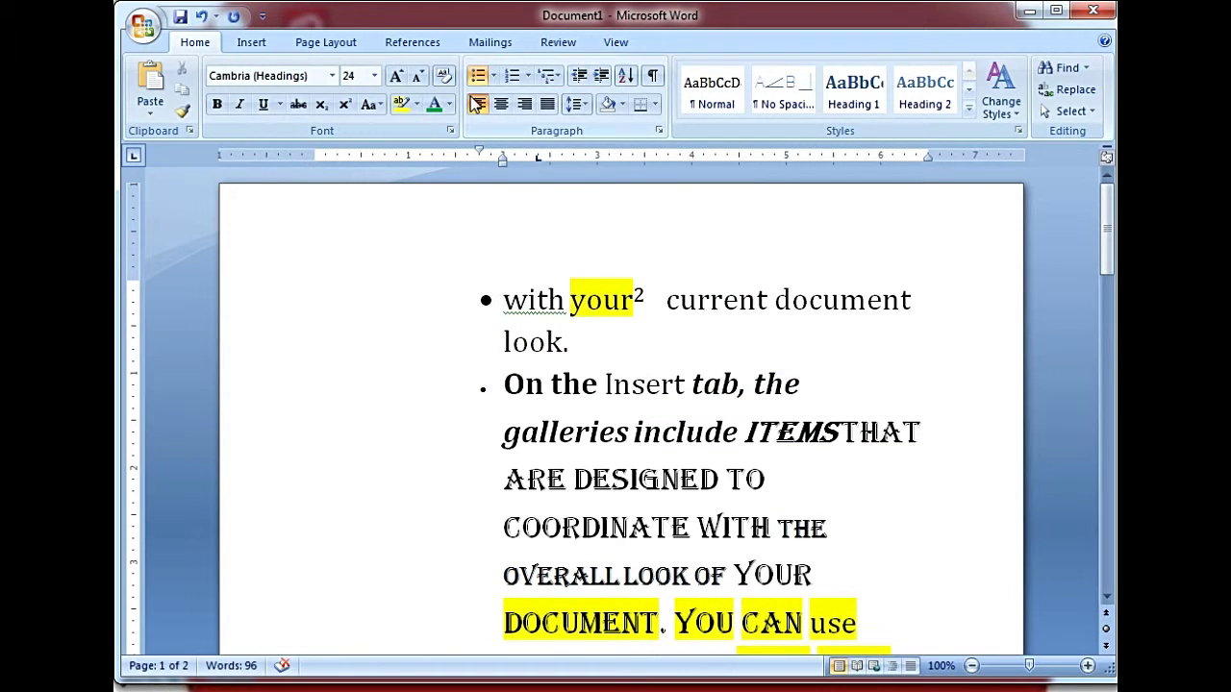
pyautogui.click(493, 76)
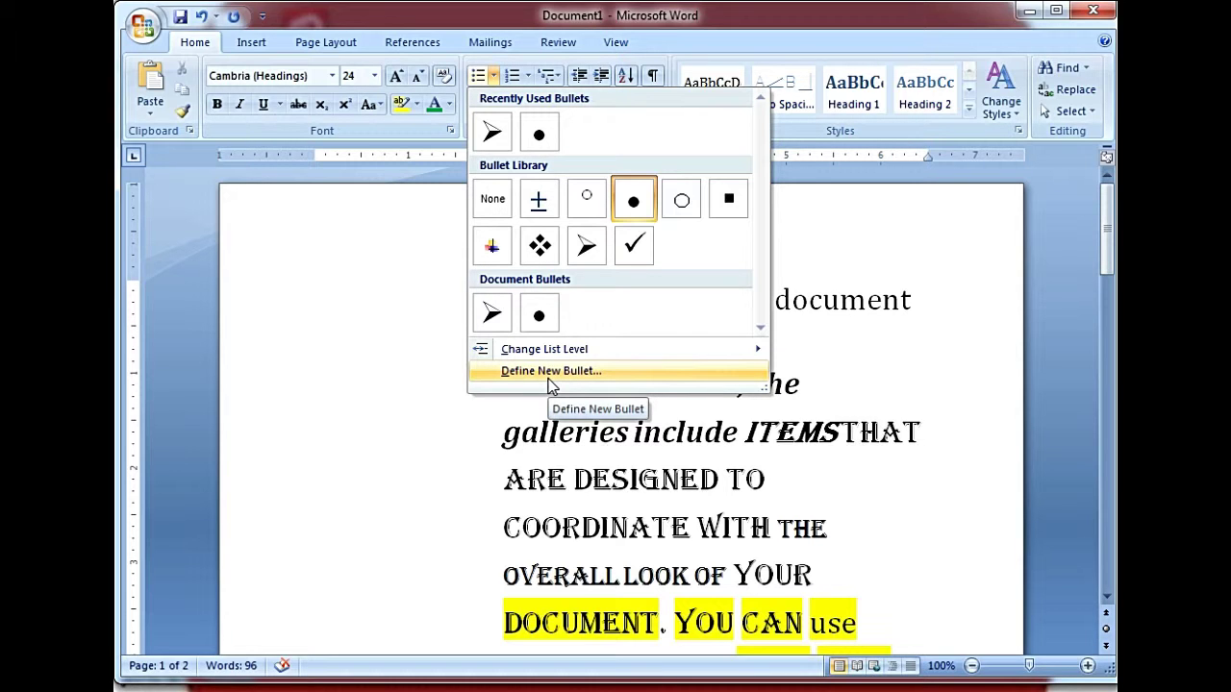
# Step: Define a new bullet through the Symbol dialog and confirm it for the list items
pyautogui.click(551, 371)
pyautogui.click(537, 215)
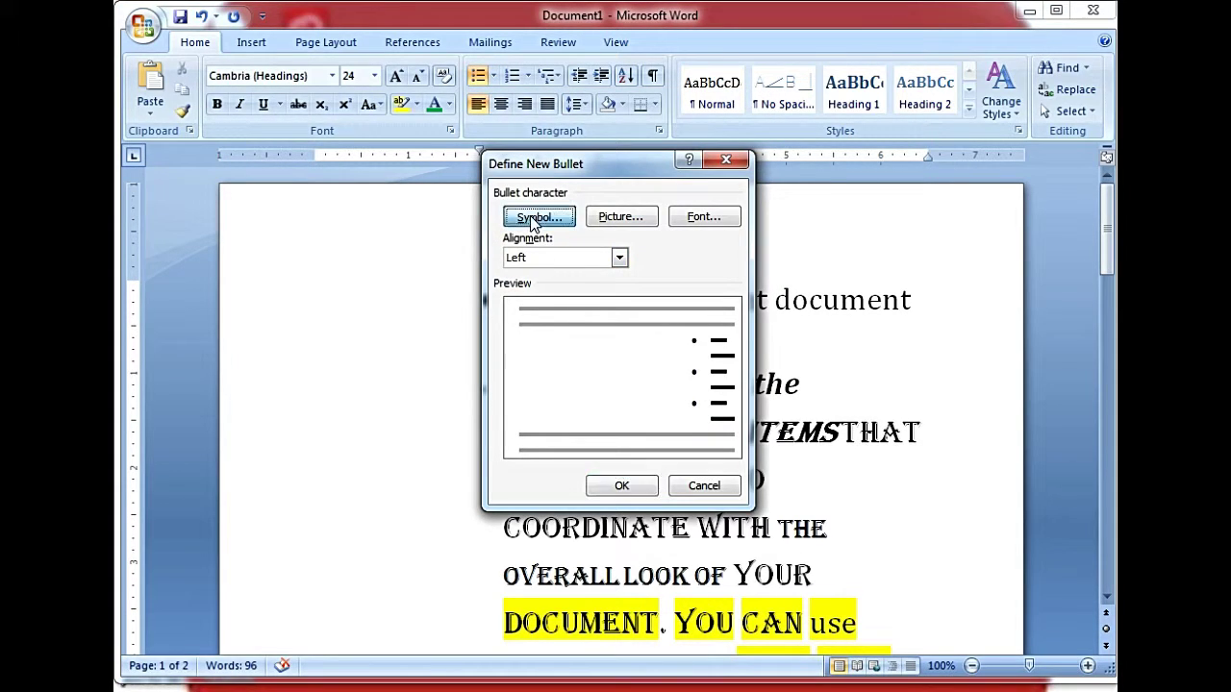
pyautogui.click(723, 471)
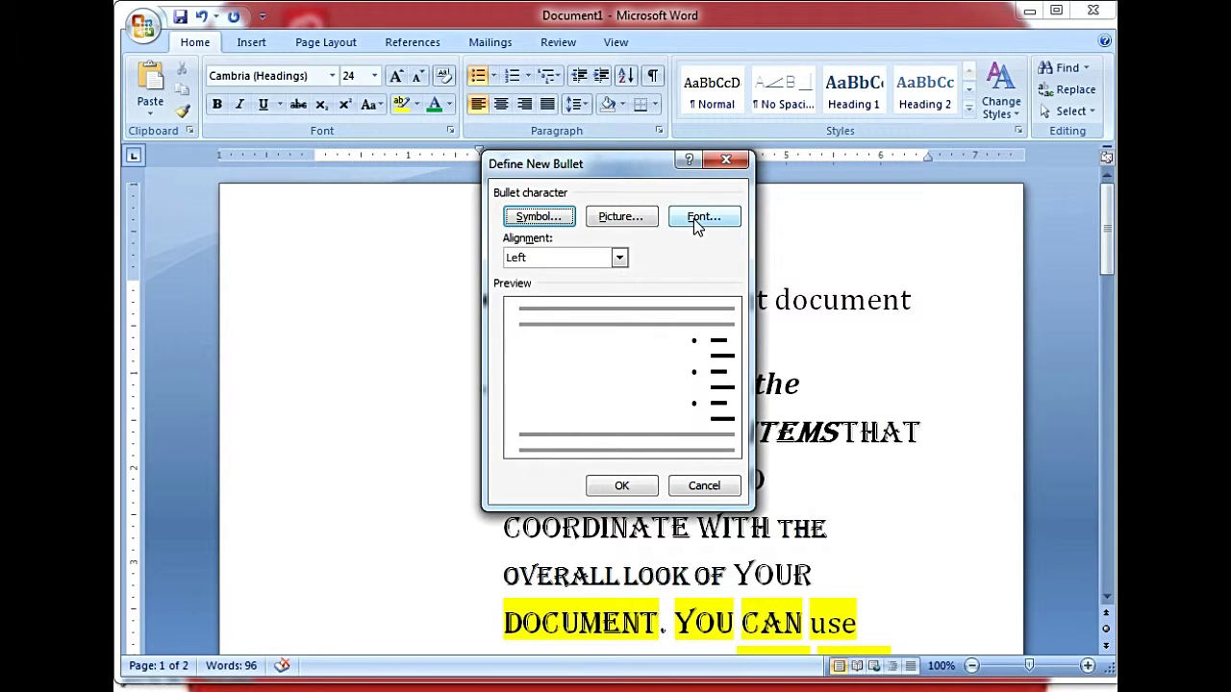
pyautogui.click(621, 487)
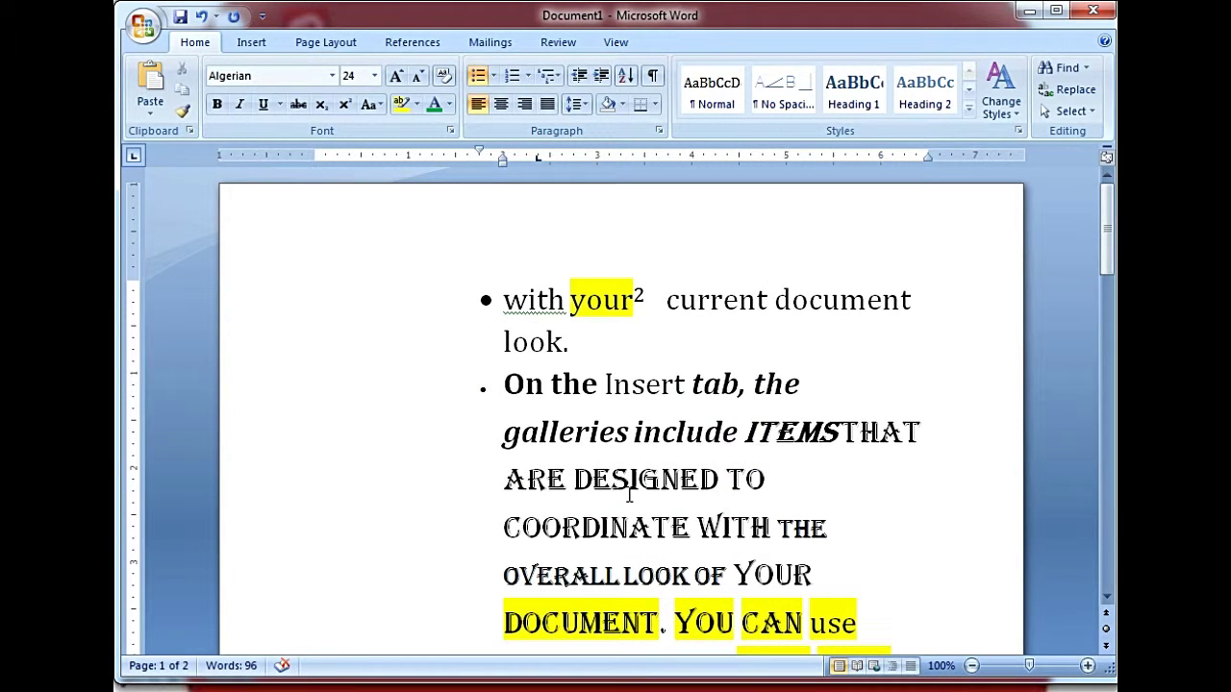
# Step: Convert the bullets to numbering and split the text into items 1–5, with 'ITEMS THAT ARE DESIGNED' as its own item
pyautogui.click(521, 75)
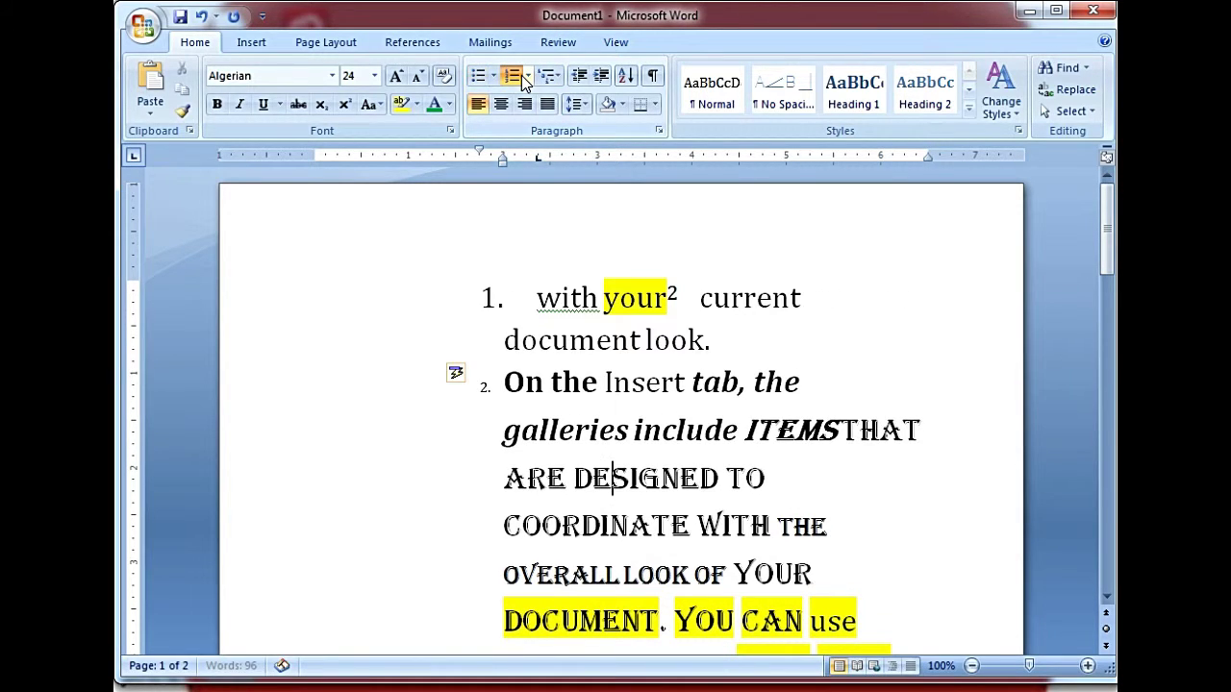
pyautogui.click(711, 361)
pyautogui.press('Return')
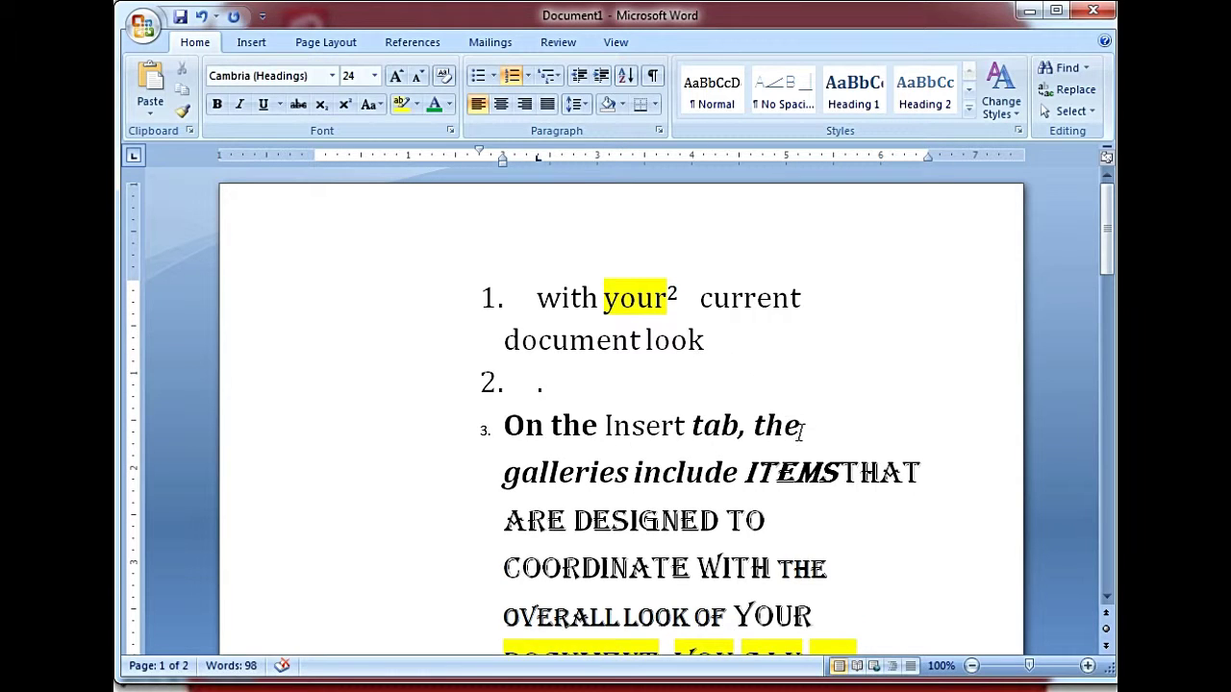
pyautogui.click(769, 428)
pyautogui.press('Return')
pyautogui.click(786, 473)
pyautogui.press('Return')
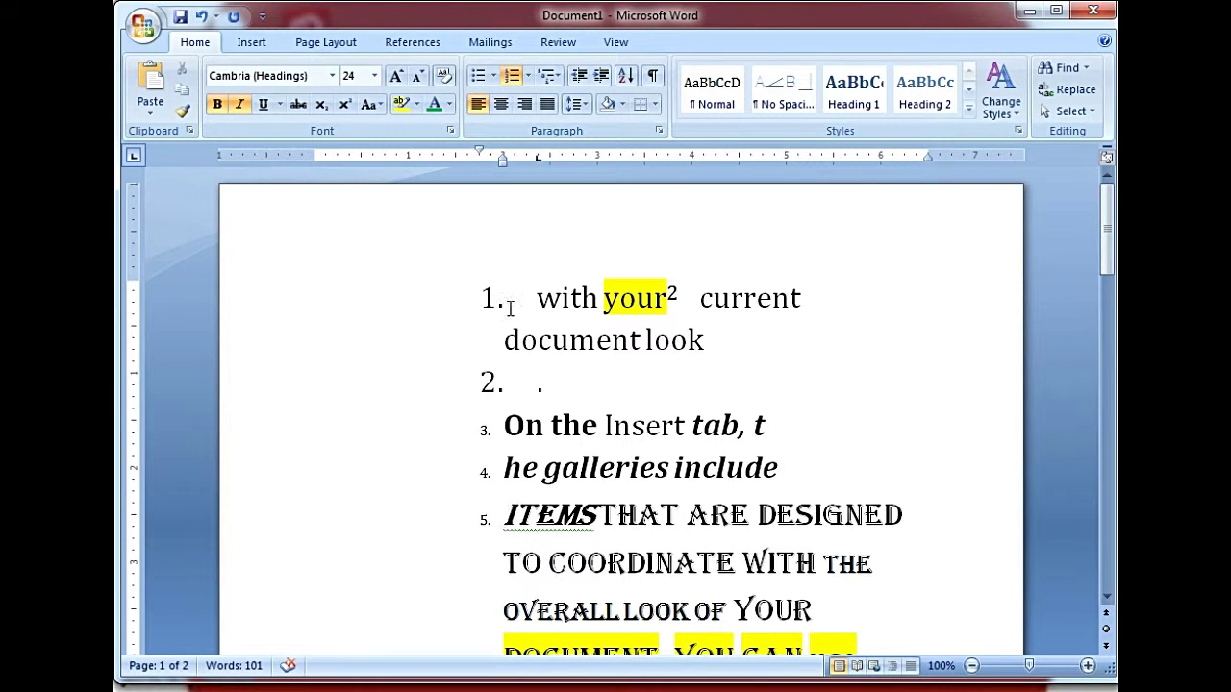
# Step: Try dragging the list indent markers, then undo back to the original indent with four numbered items
pyautogui.moveTo(490, 299); pyautogui.dragTo(716, 629)
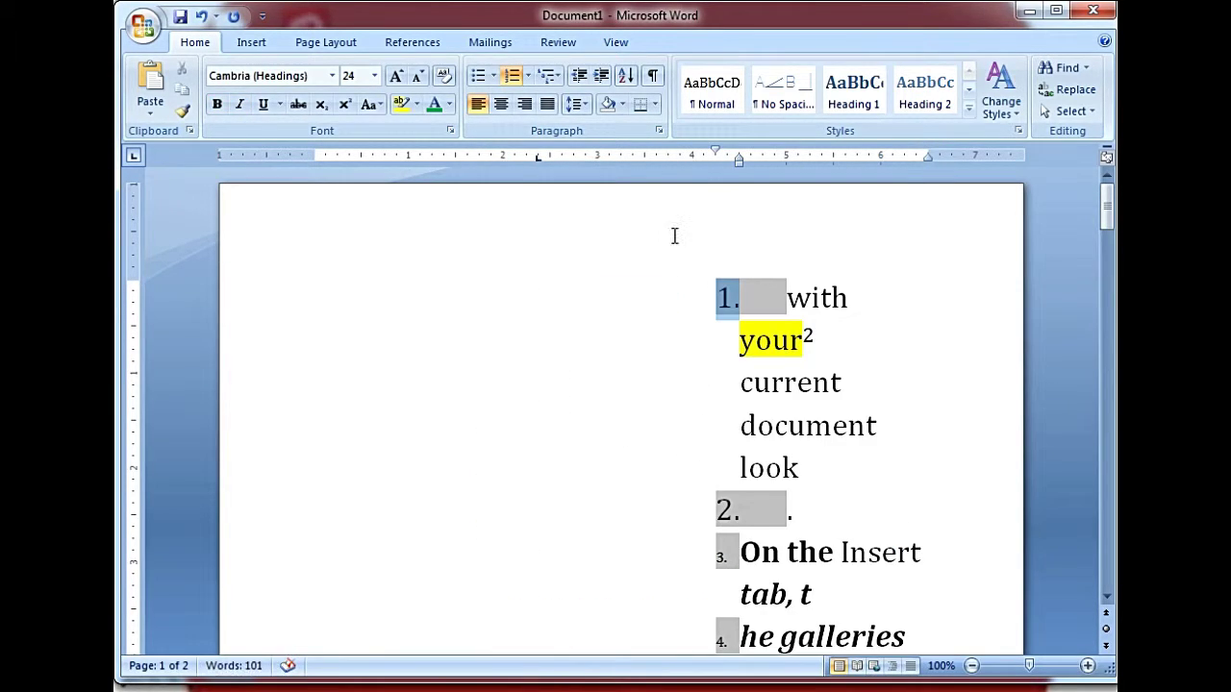
pyautogui.moveTo(740, 158); pyautogui.dragTo(302, 159)
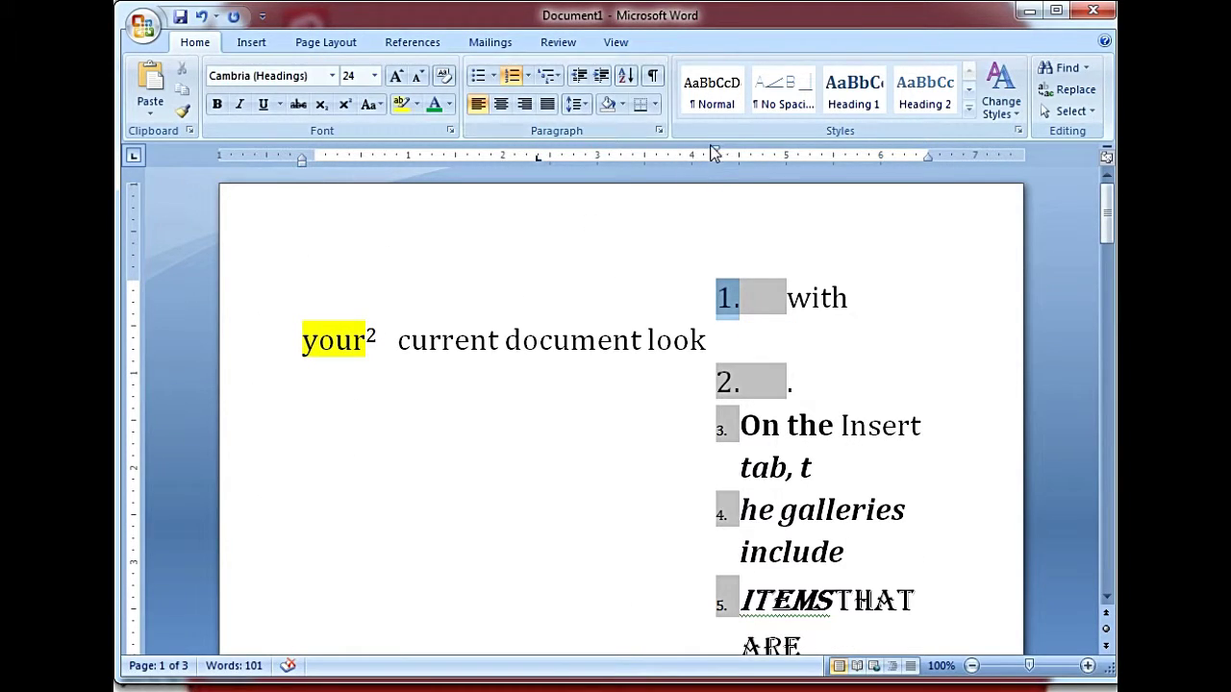
pyautogui.moveTo(715, 152); pyautogui.dragTo(302, 152)
pyautogui.click(707, 430)
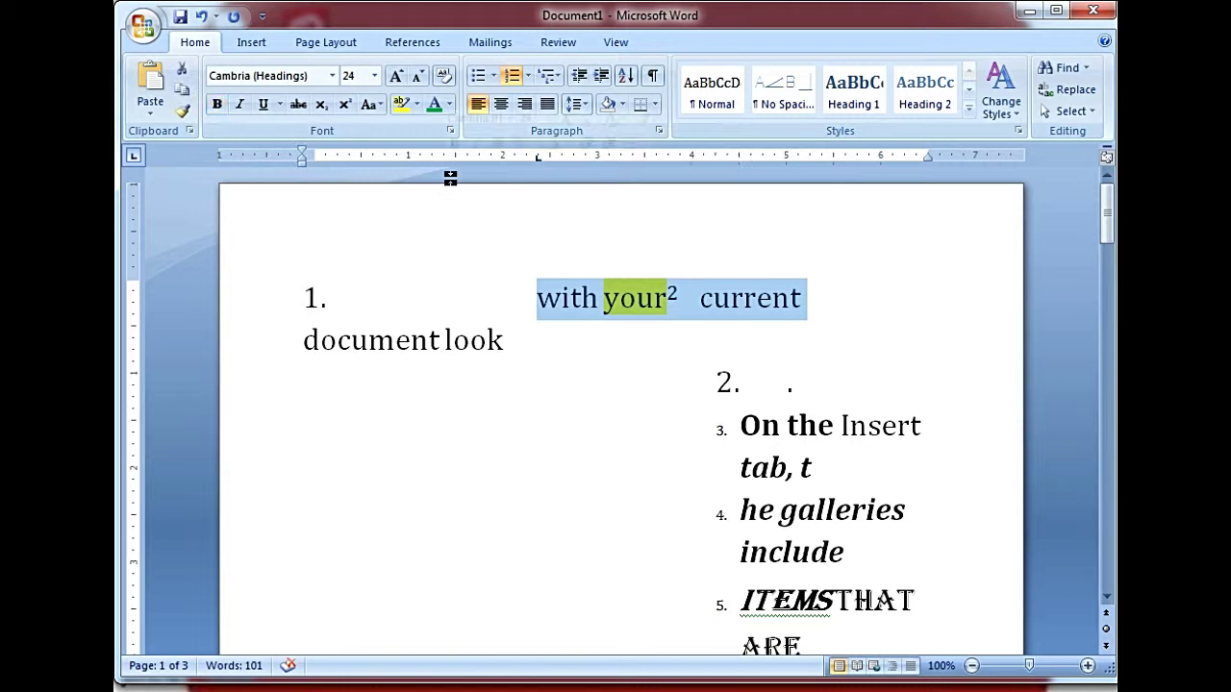
pyautogui.click(673, 386)
pyautogui.hotkey('ctrl', 'z')
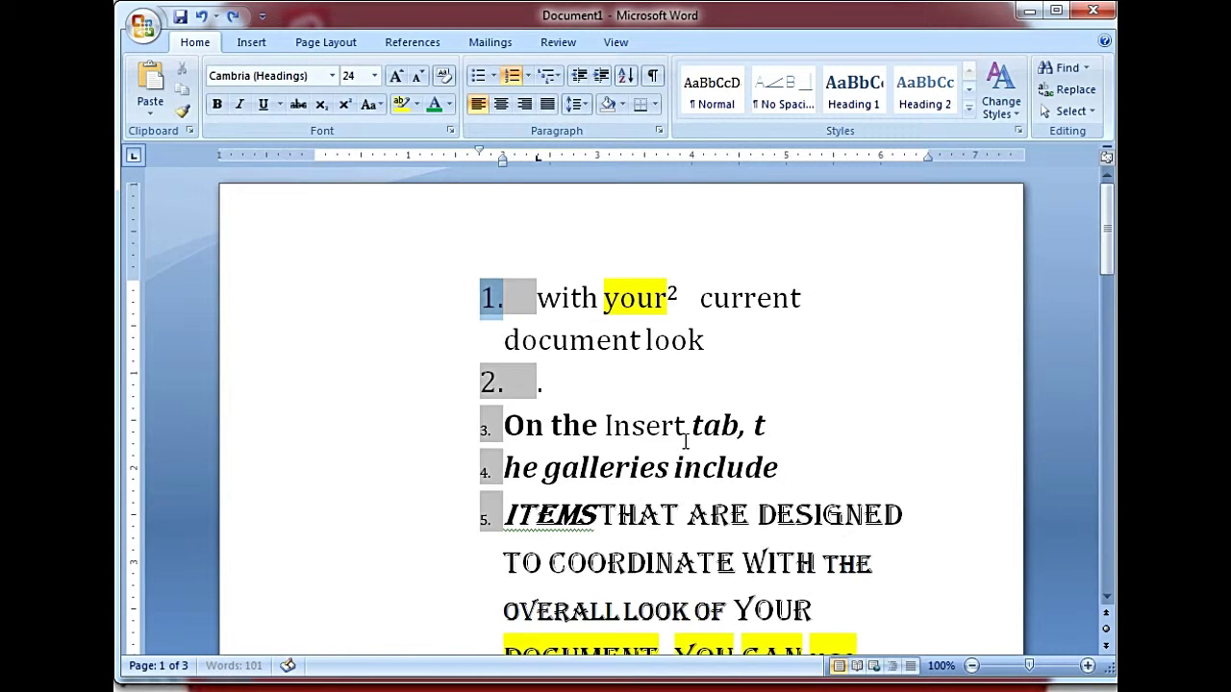
pyautogui.hotkey('ctrl', 'z')
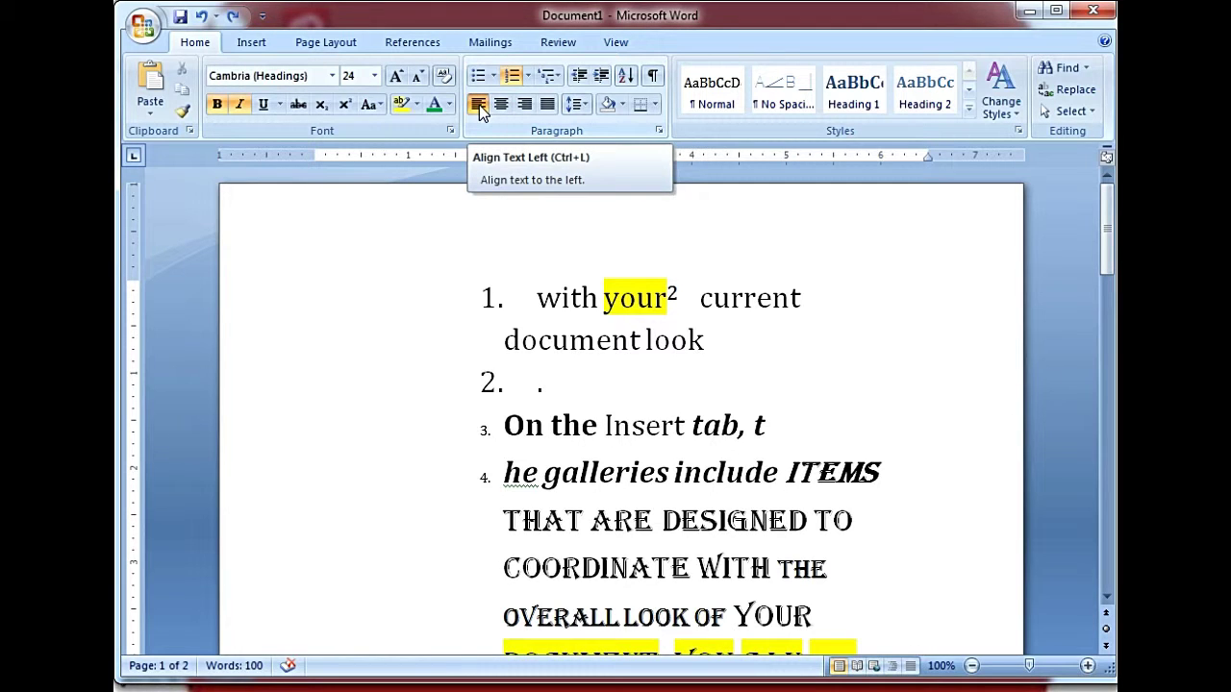
# Step: Remove the list text from item 1 through 'blocks.' and strip the number from the 'pICTURES' paragraph
pyautogui.scroll(-1, 497, 232)
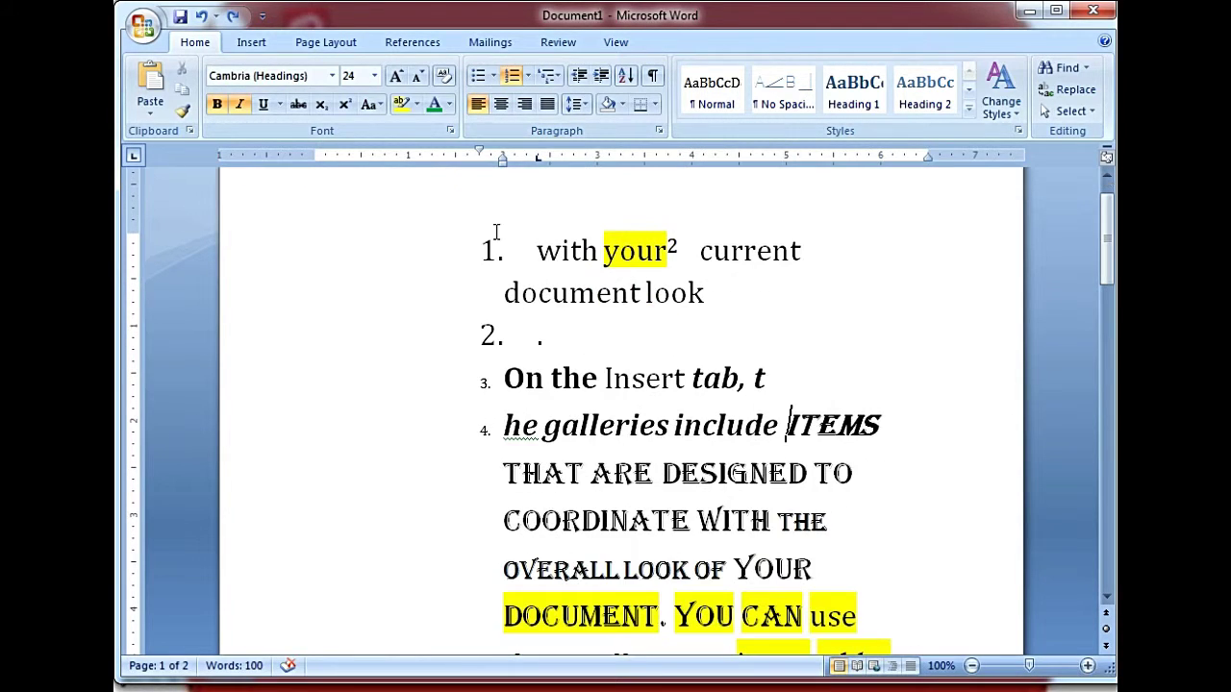
pyautogui.scroll(-1, 520, 397)
pyautogui.scroll(-2, 521, 397)
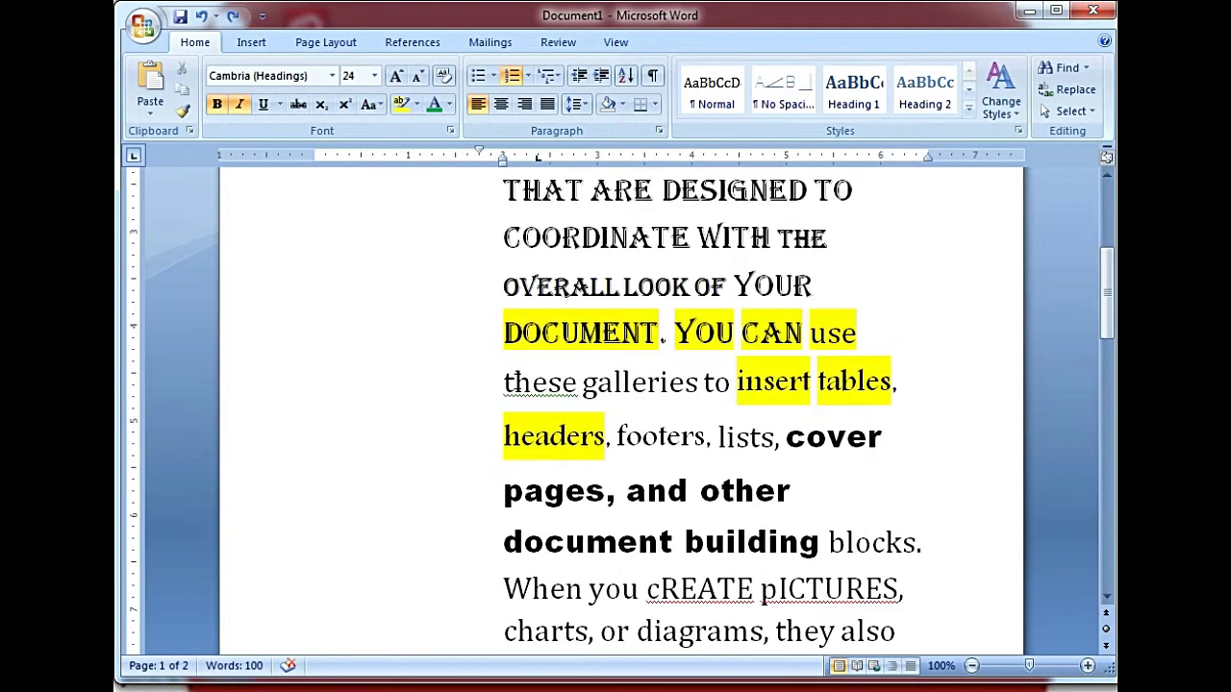
pyautogui.scroll(2, 520, 398)
pyautogui.scroll(-1, 520, 397)
pyautogui.scroll(5, 516, 382)
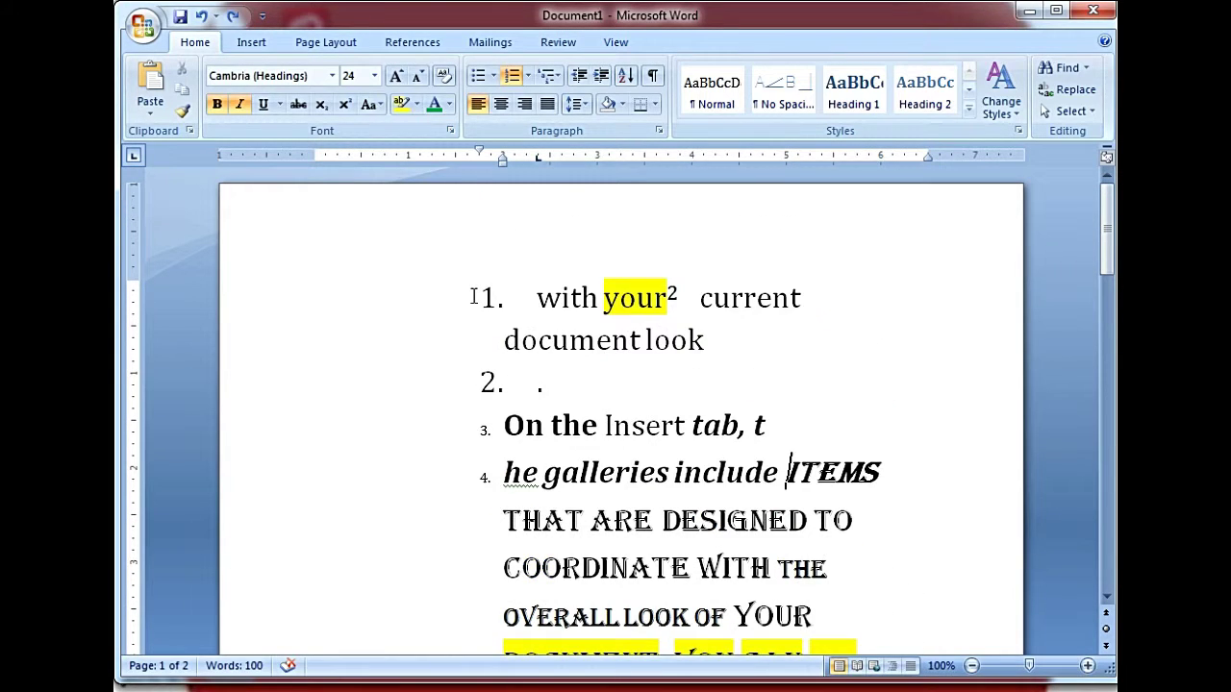
pyautogui.moveTo(473, 297); pyautogui.dragTo(716, 643)
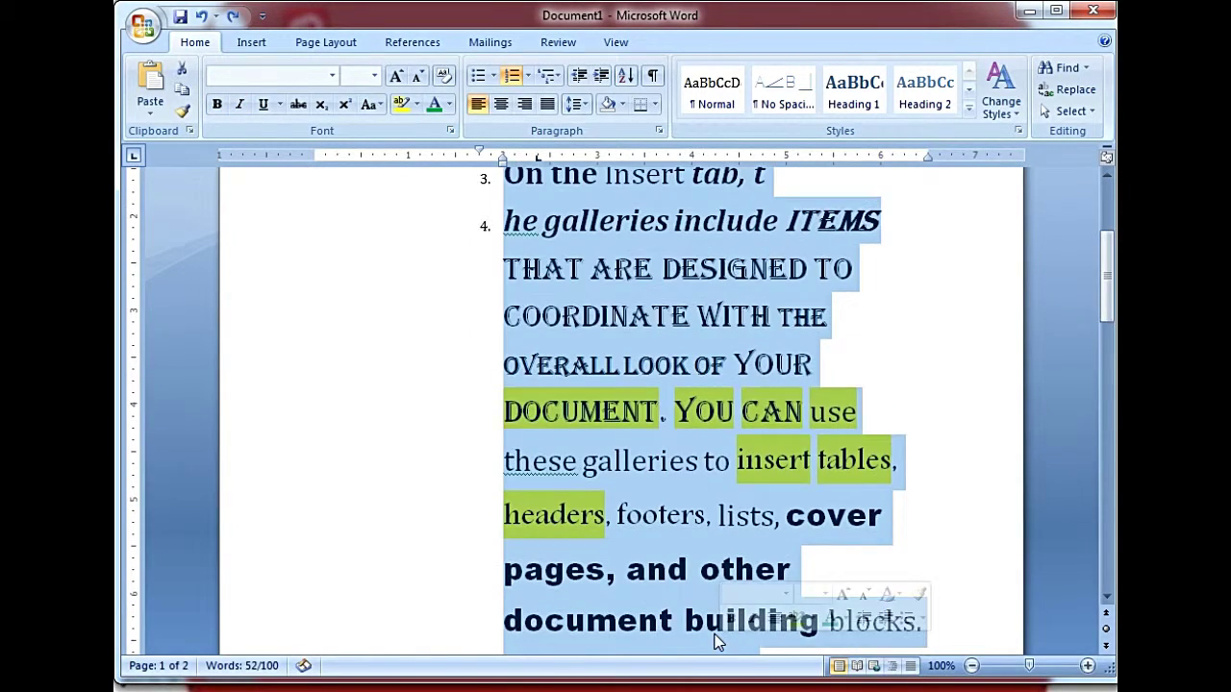
pyautogui.hotkey('ctrl', 'z')
pyautogui.click(497, 307)
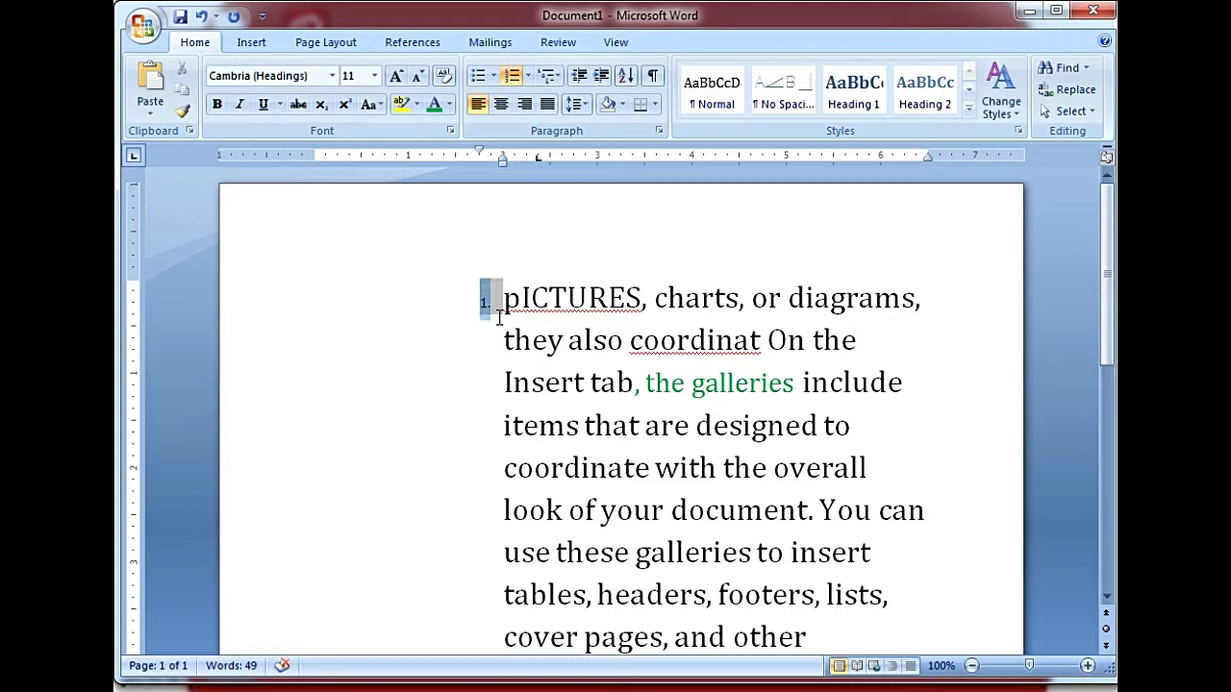
pyautogui.press('BackSpace')
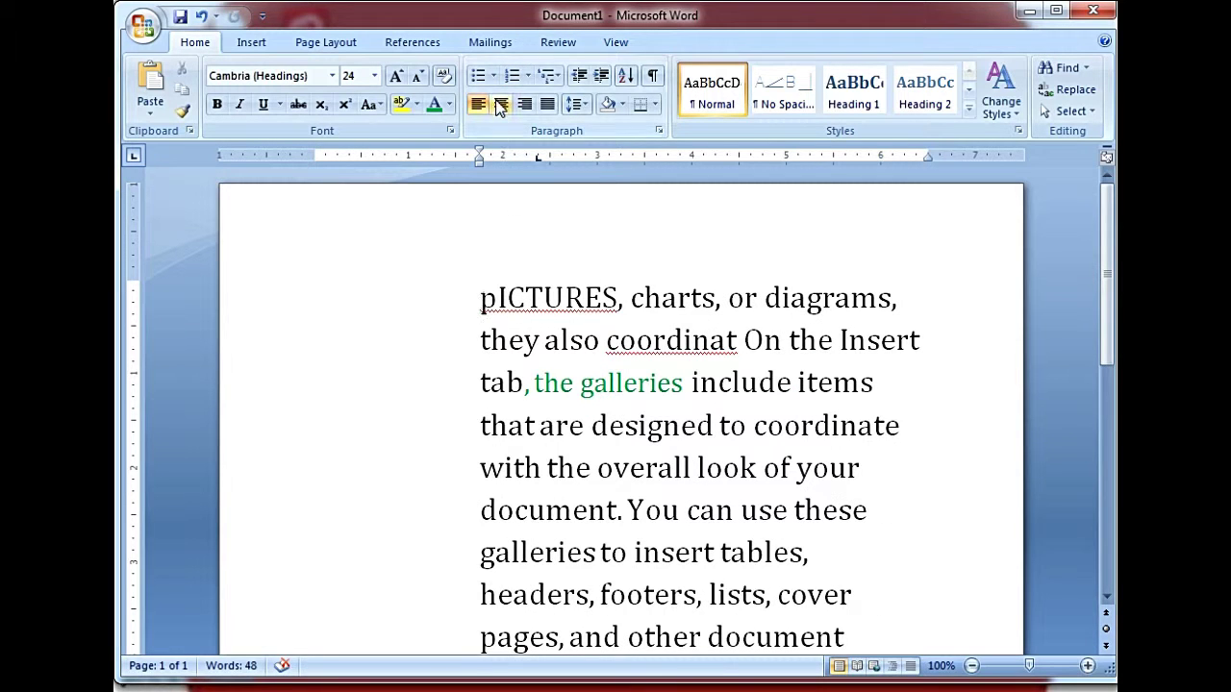
pyautogui.click(500, 104)
pyautogui.scroll(-3, 604, 547)
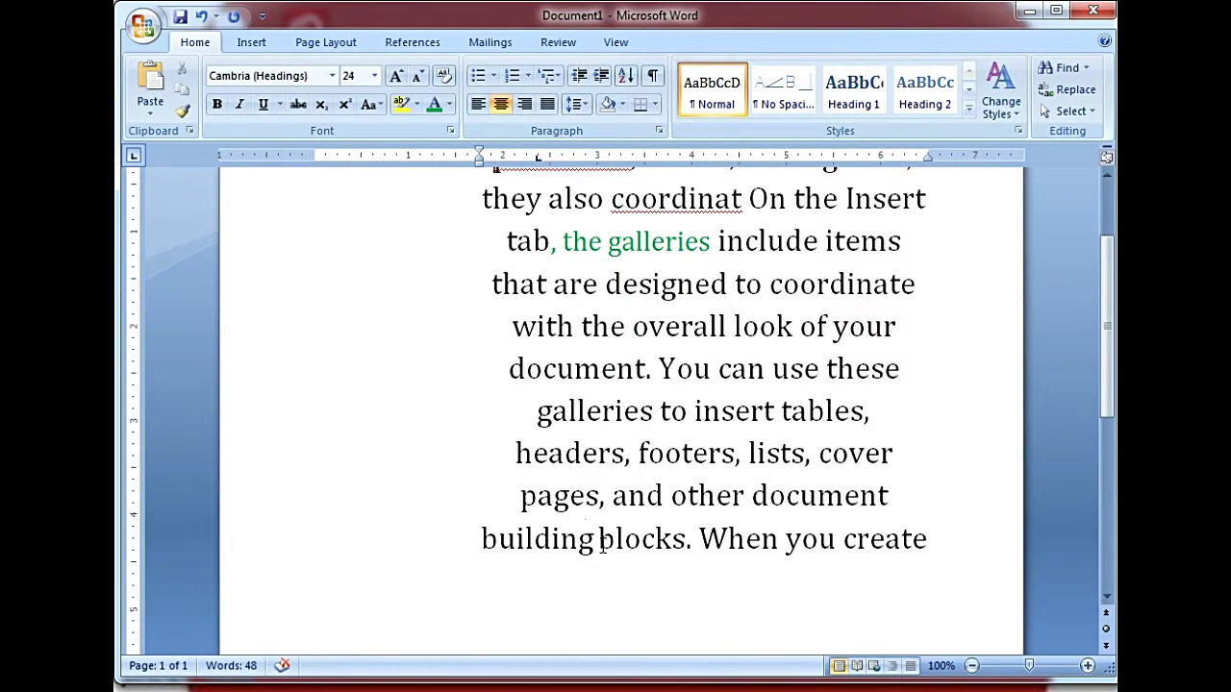
pyautogui.scroll(2, 604, 547)
pyautogui.scroll(1, 602, 539)
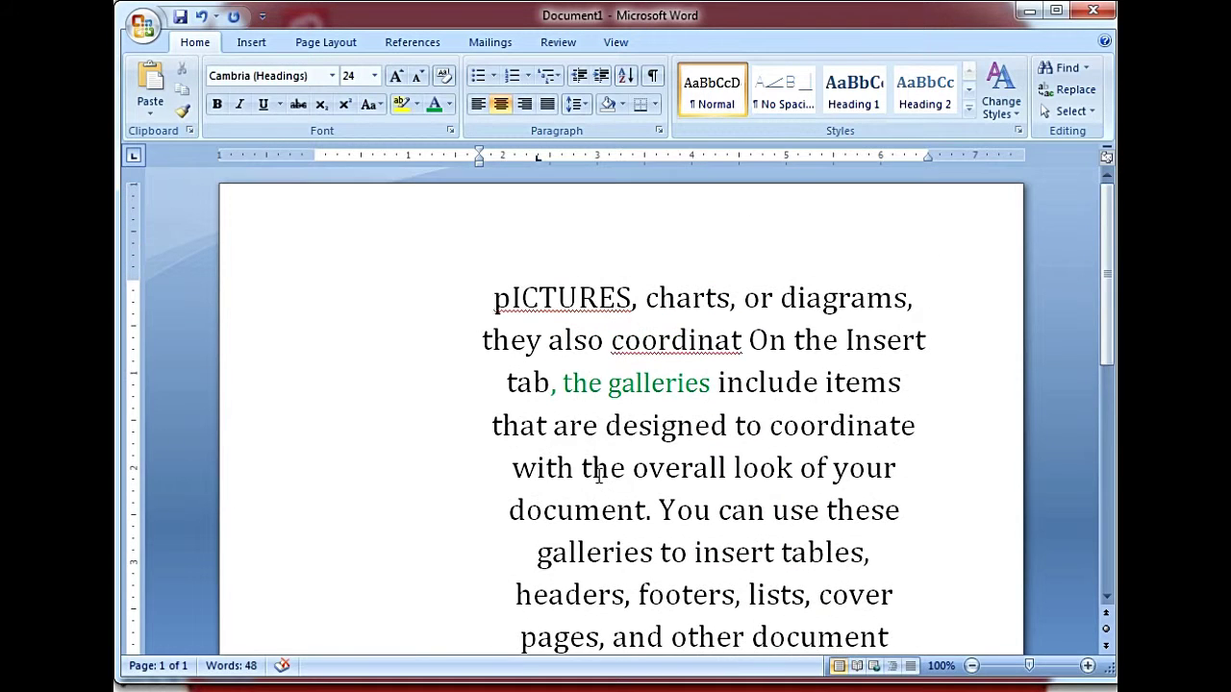
pyautogui.scroll(-4, 598, 474)
pyautogui.scroll(4, 598, 475)
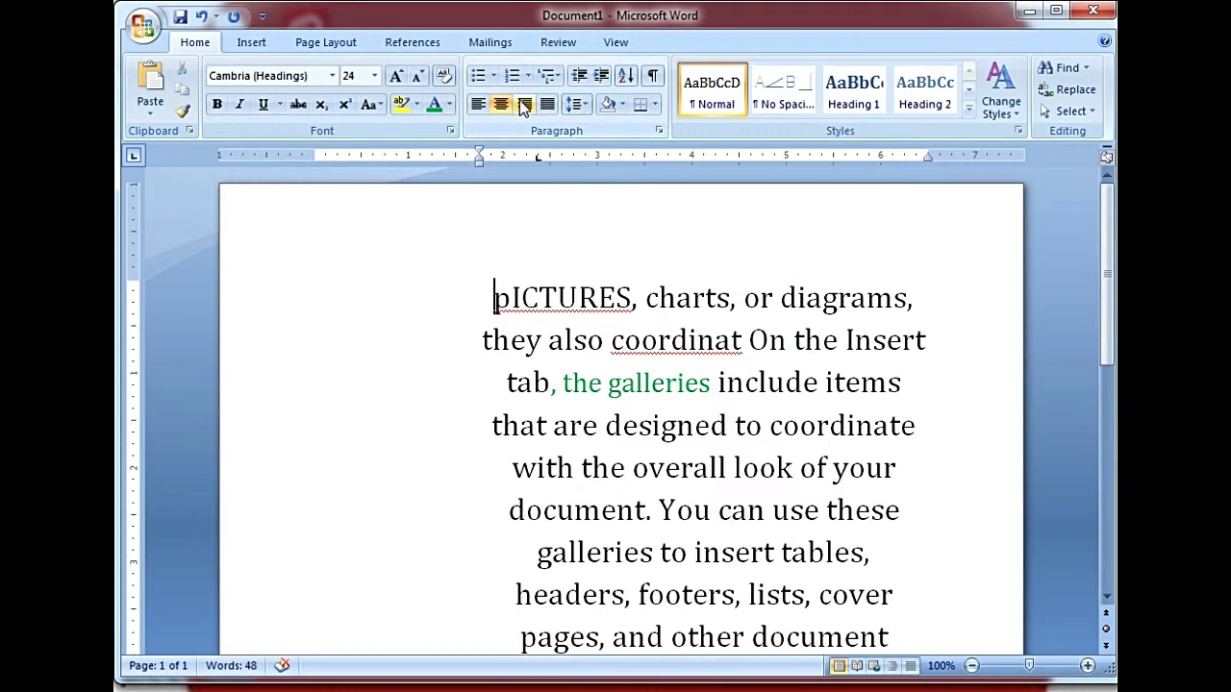
pyautogui.click(522, 102)
pyautogui.scroll(-4, 931, 452)
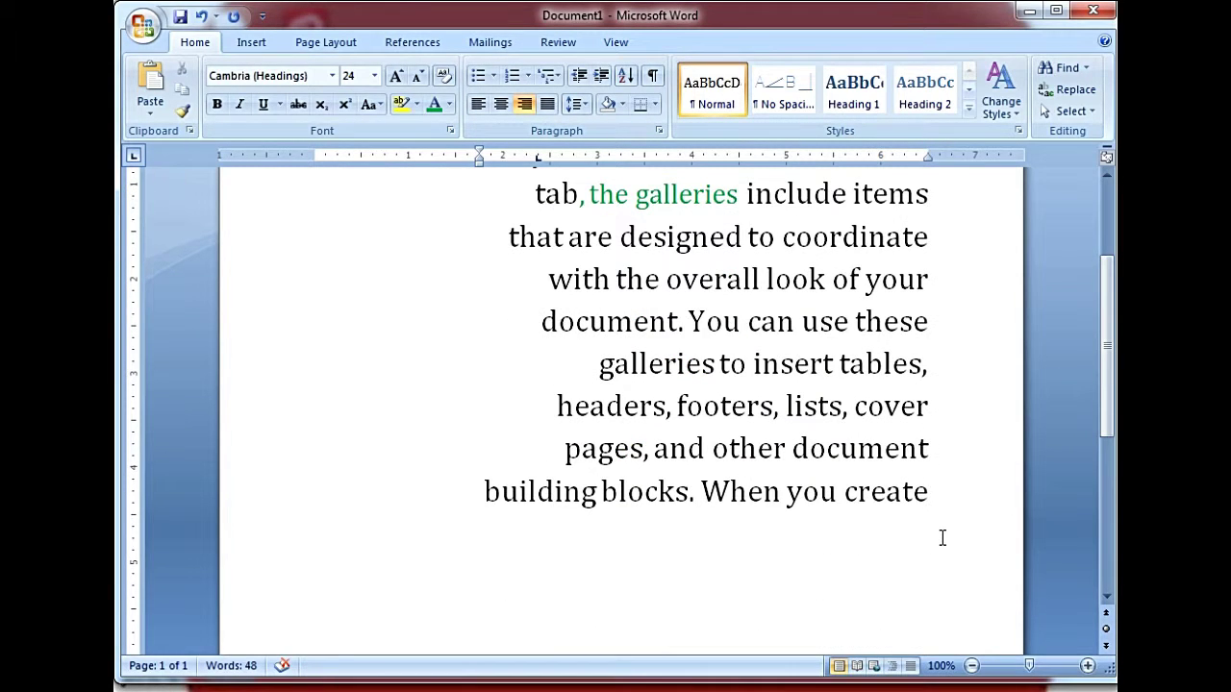
pyautogui.scroll(4, 942, 539)
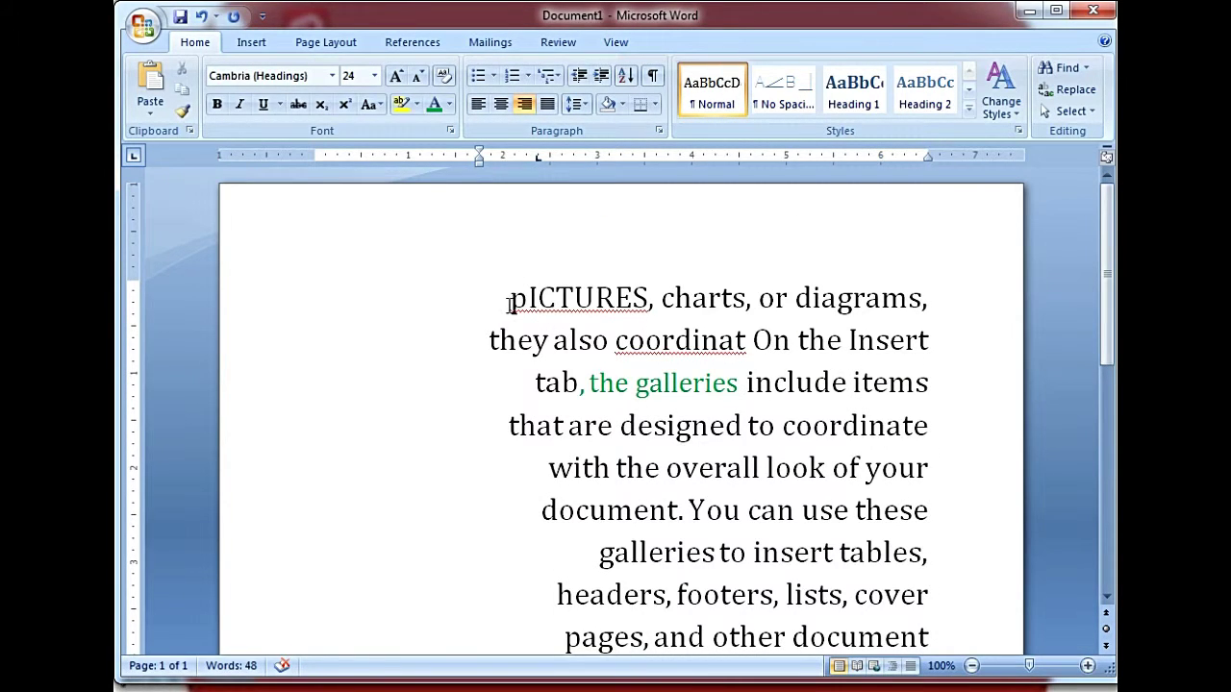
pyautogui.scroll(-3, 509, 308)
pyautogui.hotkey('ctrl', 'l')
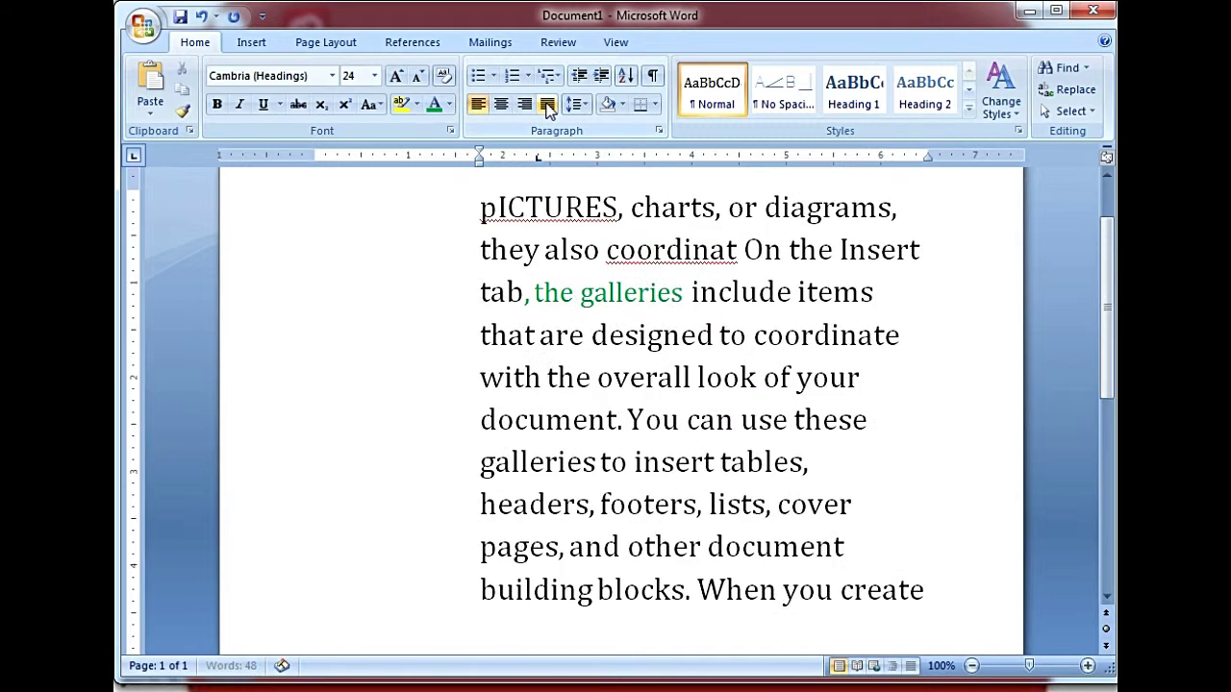
pyautogui.scroll(1, 535, 281)
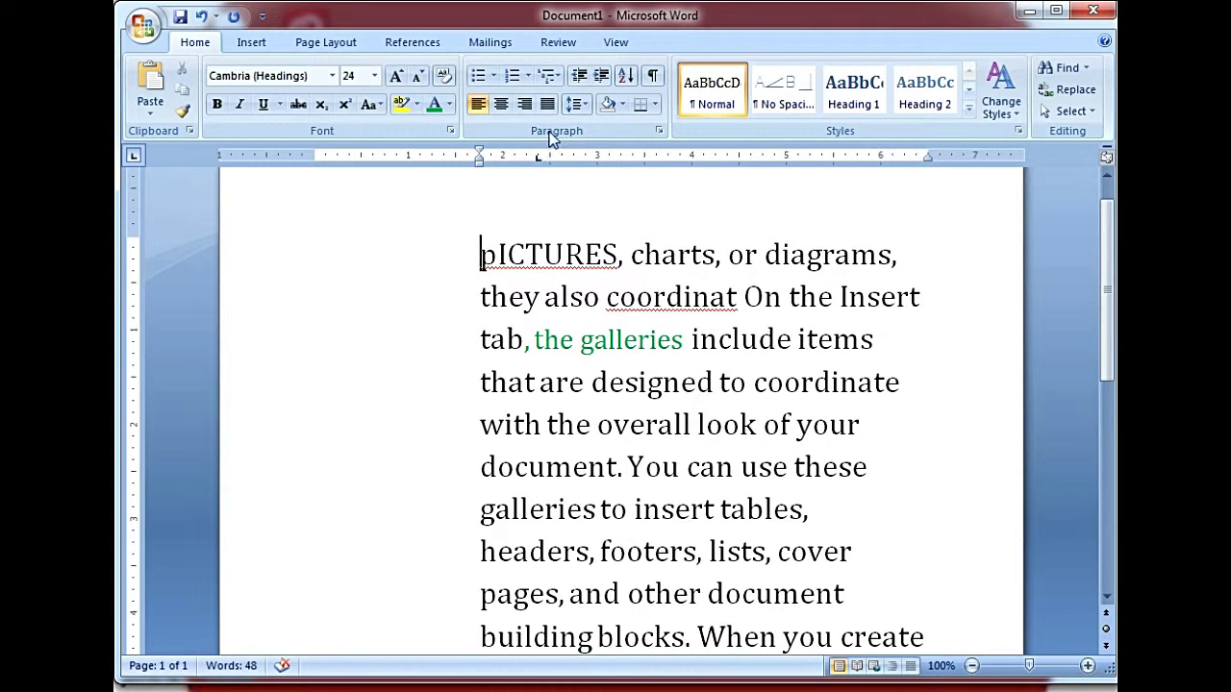
# Step: Try 1.5 line spacing on the paragraph, then return it to 1.15
pyautogui.click(577, 106)
pyautogui.click(605, 176)
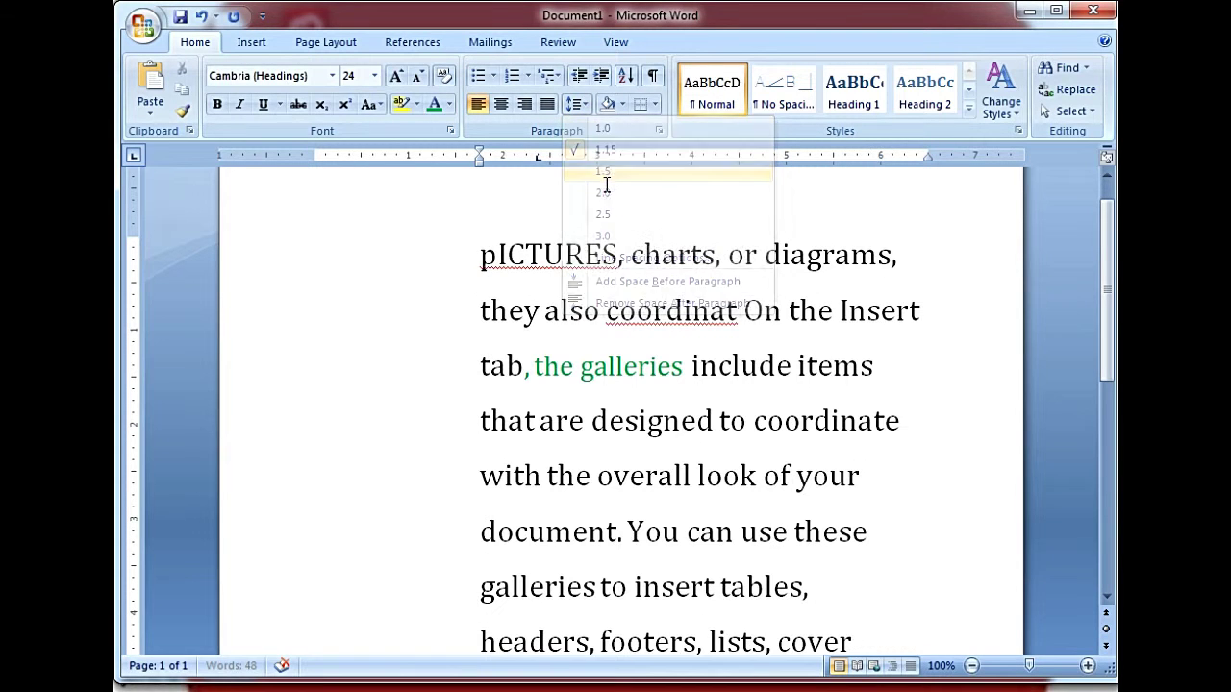
pyautogui.click(577, 104)
pyautogui.click(600, 151)
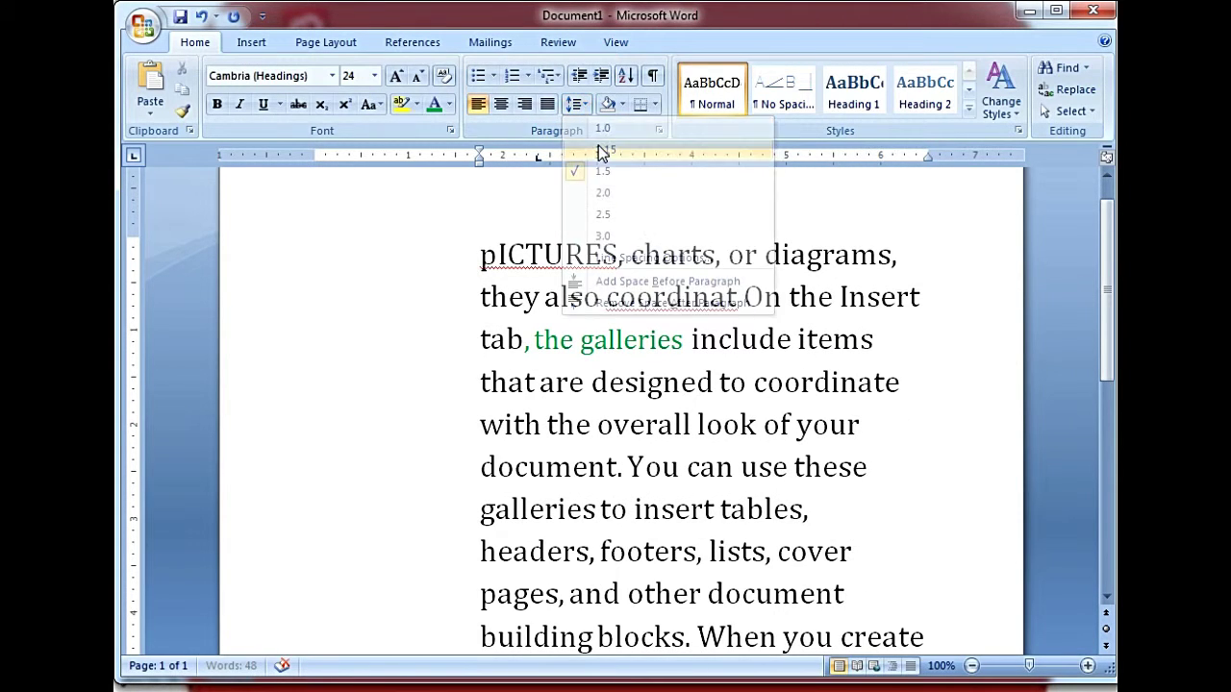
pyautogui.scroll(-1, 783, 404)
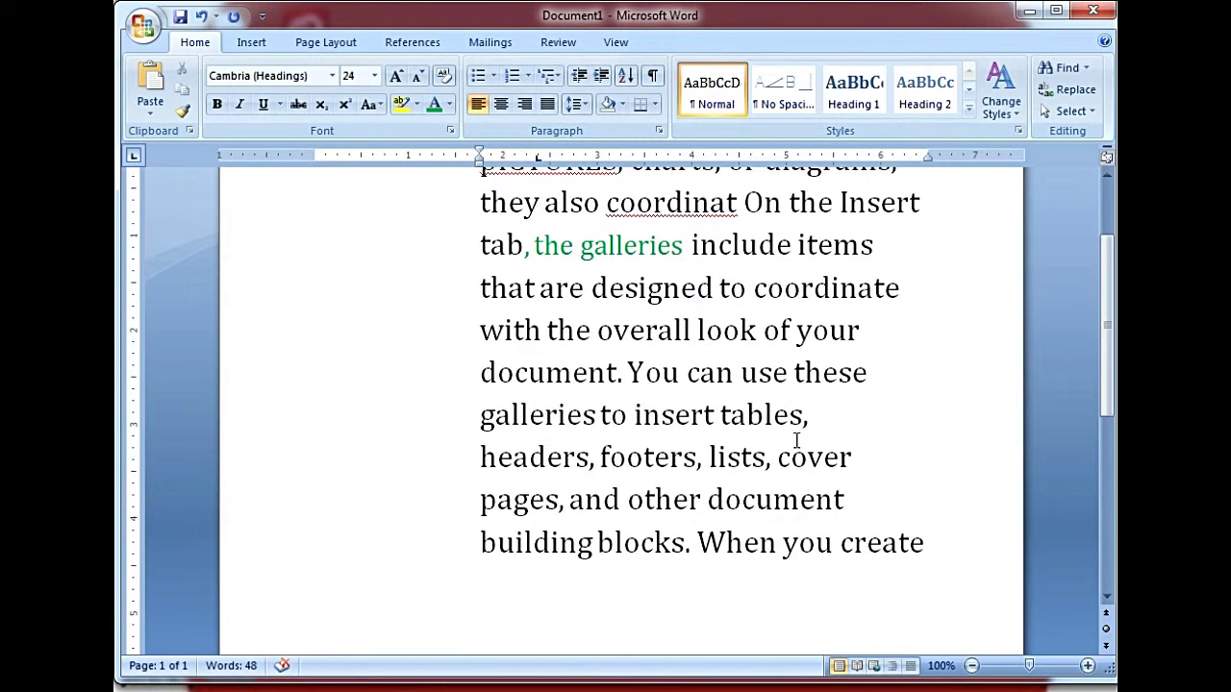
pyautogui.scroll(1, 796, 440)
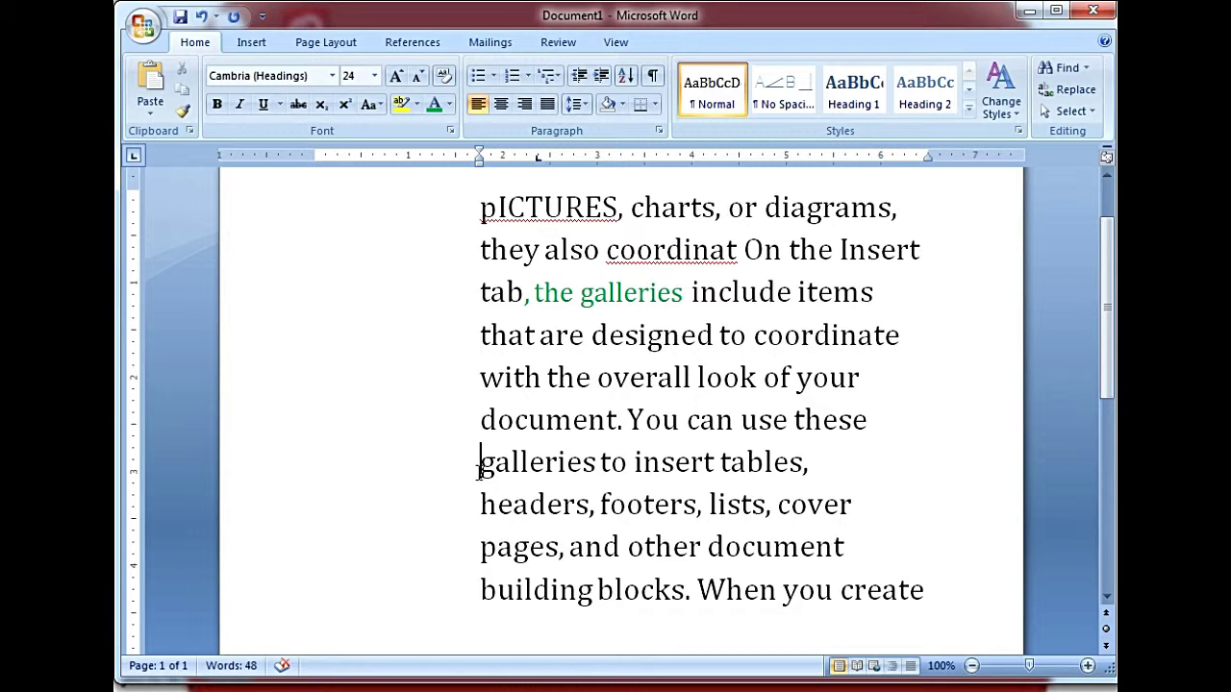
# Step: Delete the spaces before 'galleries' and in 'your document', 'coordinate with', 'items that', 'the Insert tab'
pyautogui.press('BackSpace')
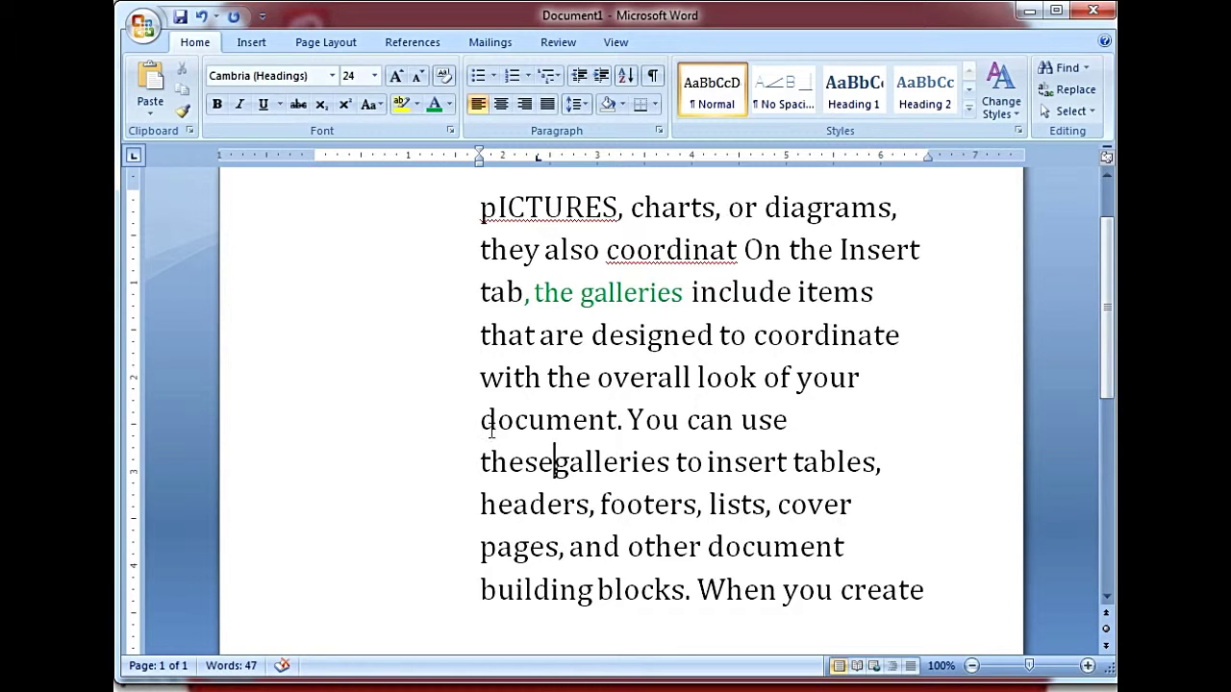
pyautogui.click(483, 420)
pyautogui.press('BackSpace')
pyautogui.click(484, 377)
pyautogui.press('BackSpace')
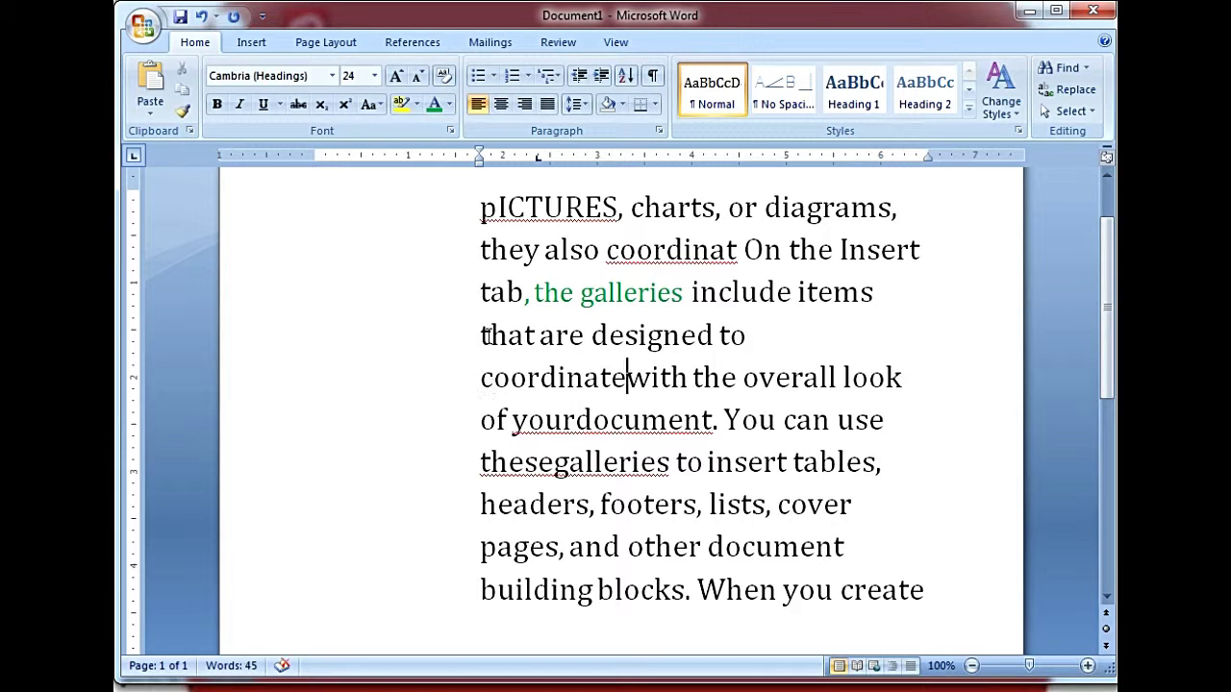
pyautogui.click(485, 334)
pyautogui.press('BackSpace')
pyautogui.click(481, 291)
pyautogui.press('BackSpace')
pyautogui.click(484, 290)
pyautogui.press('BackSpace')
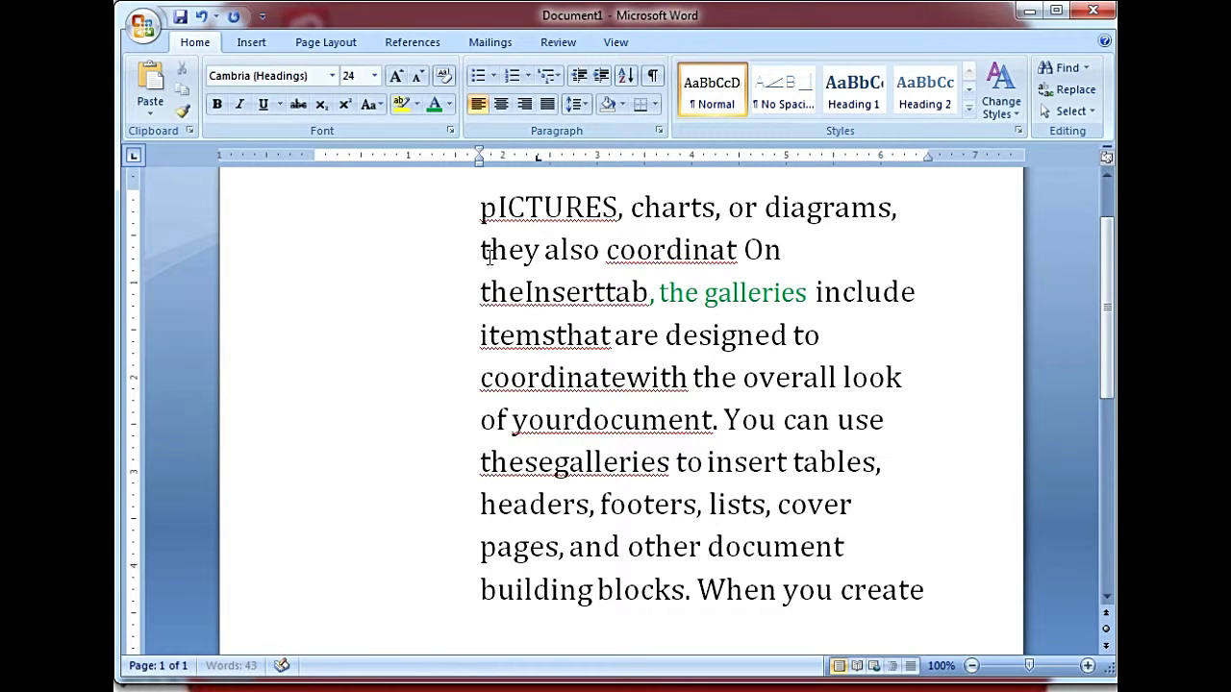
# Step: Justify the paragraph to both margins
pyautogui.click(548, 106)
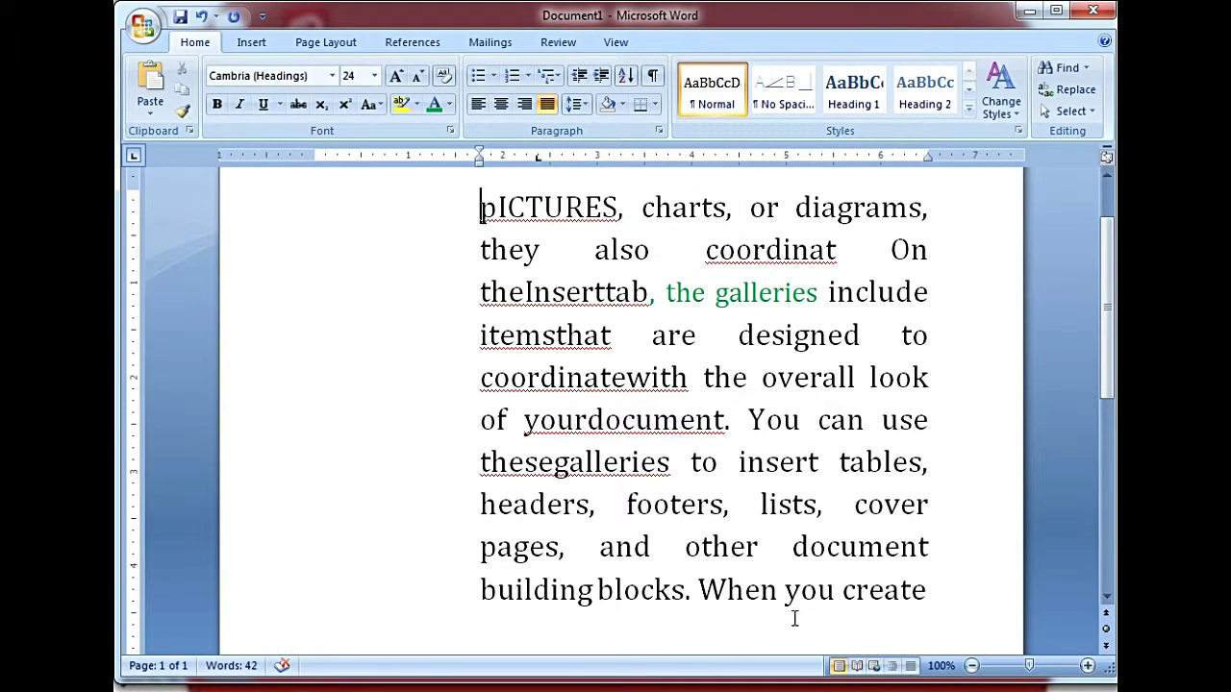
pyautogui.scroll(1, 794, 618)
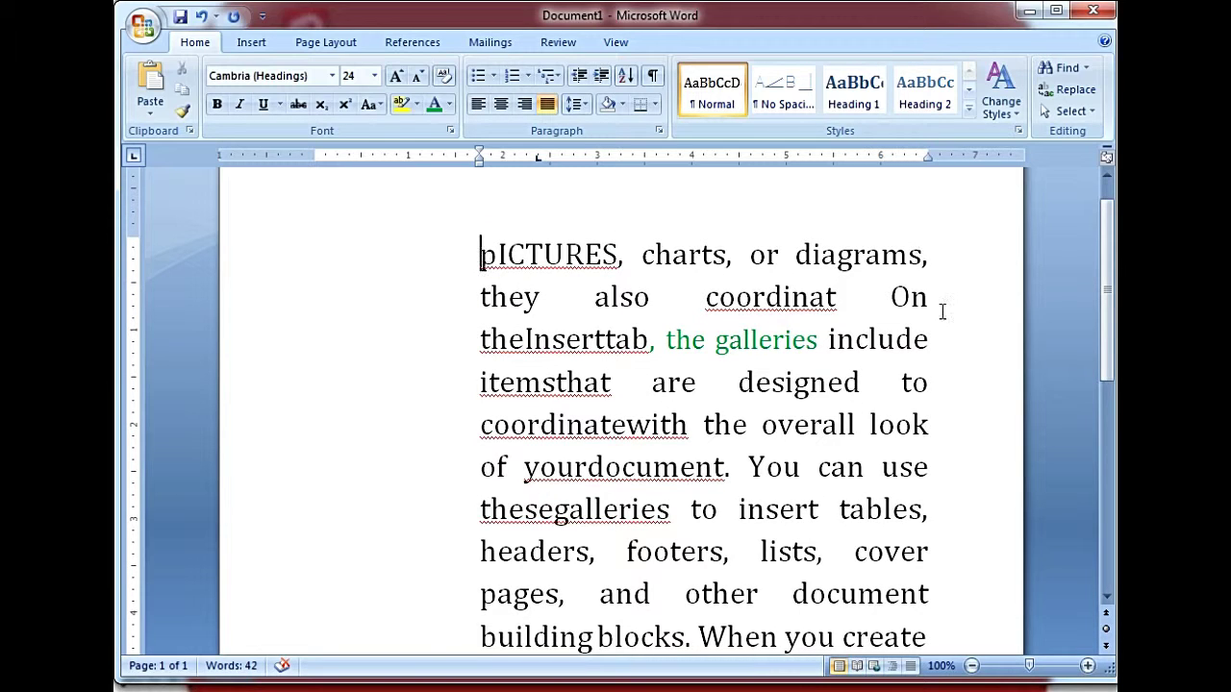
pyautogui.scroll(-2, 992, 572)
pyautogui.scroll(2, 966, 566)
pyautogui.click(547, 106)
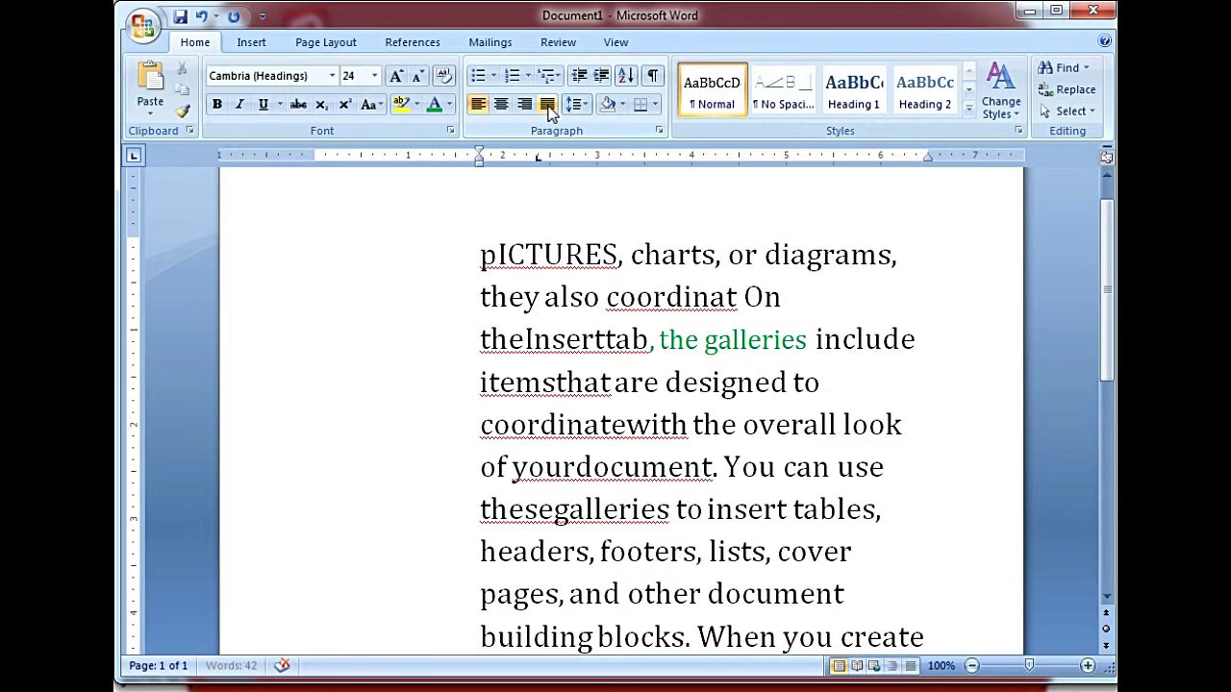
pyautogui.click(547, 106)
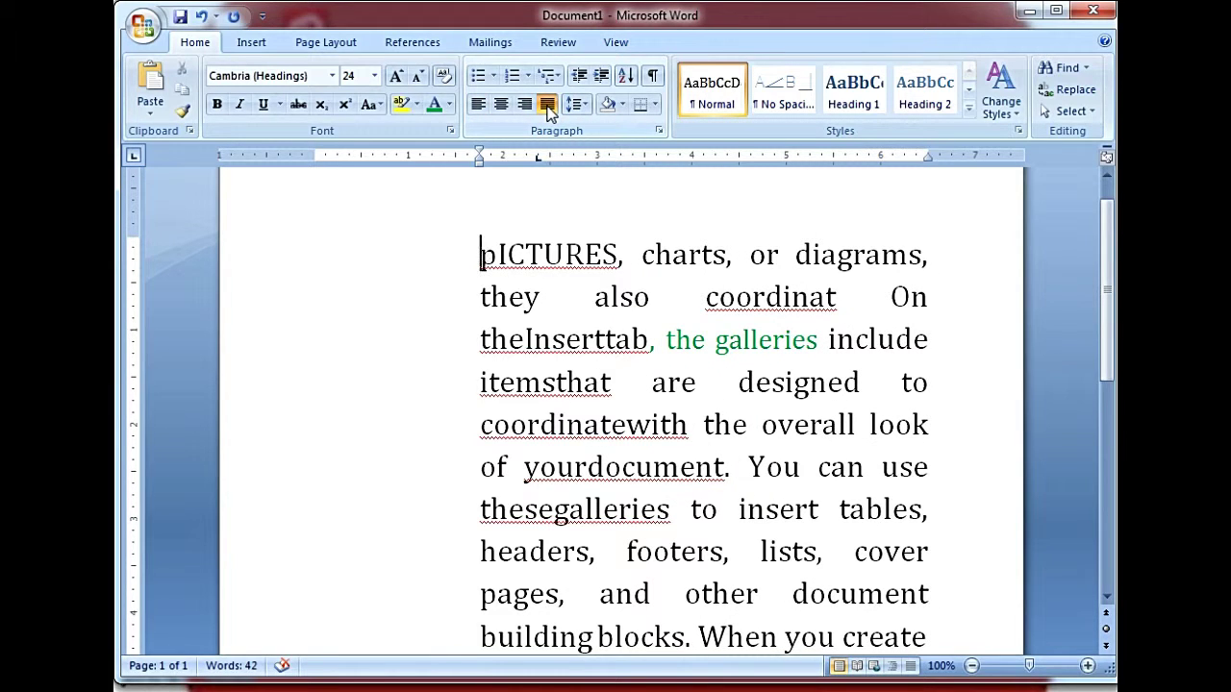
pyautogui.scroll(-3, 636, 488)
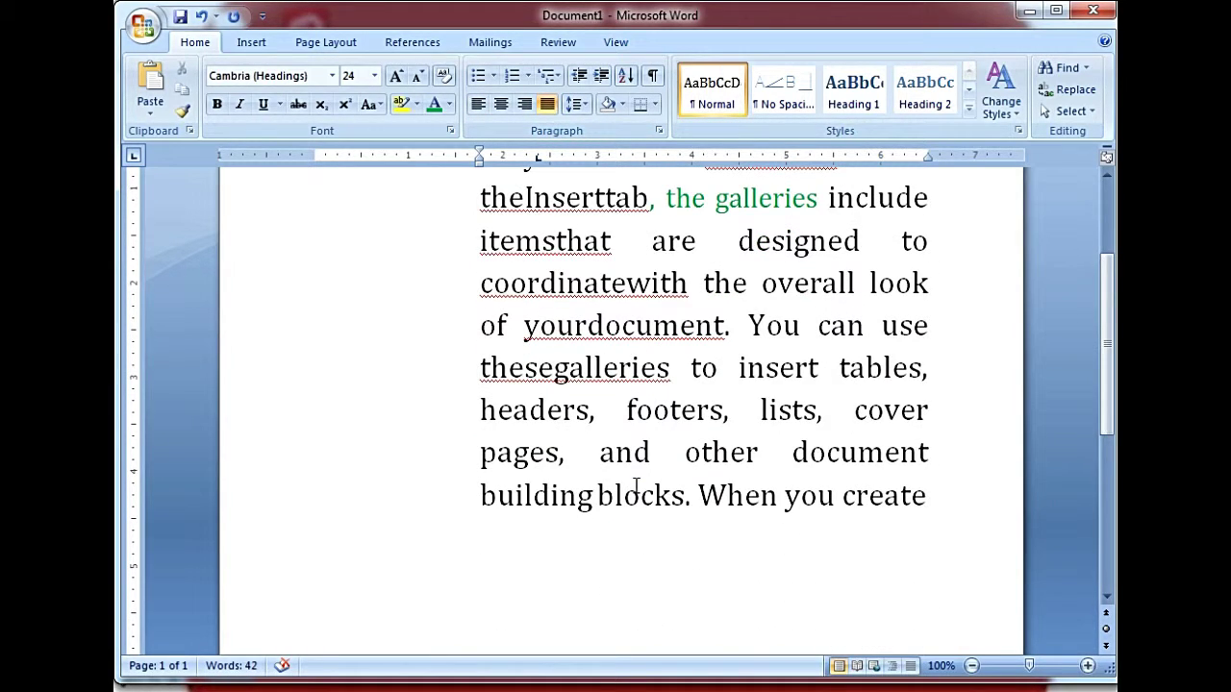
pyautogui.scroll(3, 677, 402)
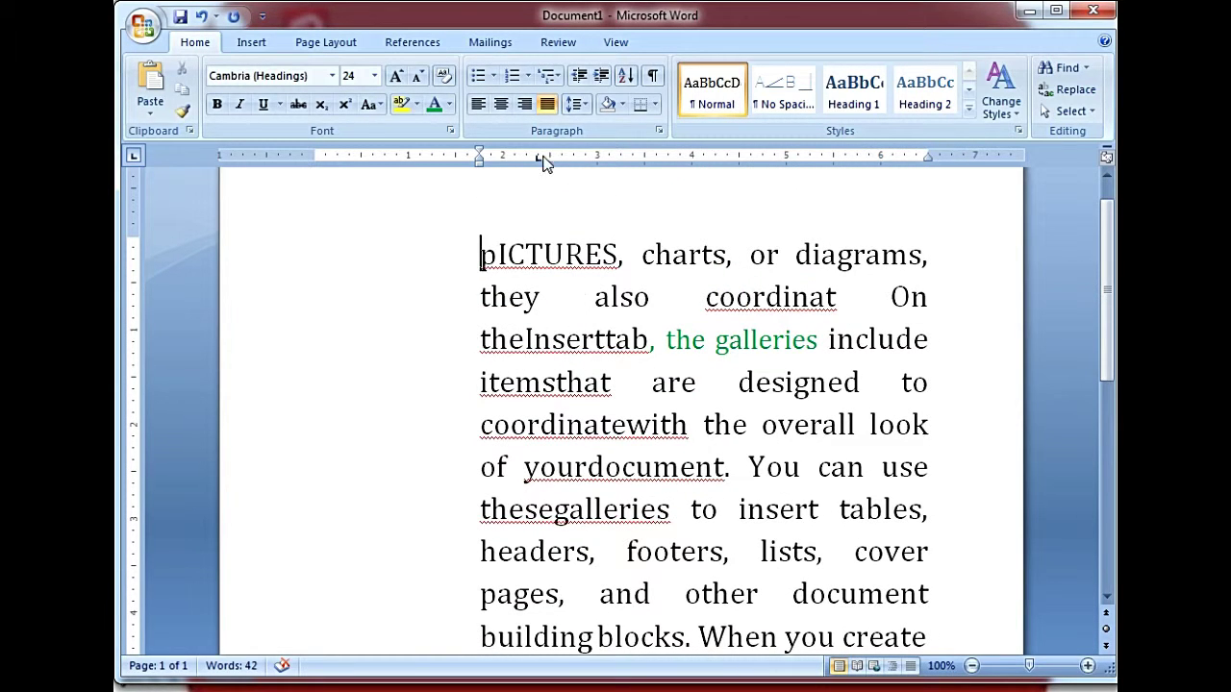
# Step: Set the paragraph's line spacing to single, then to double (2.0)
pyautogui.click(581, 104)
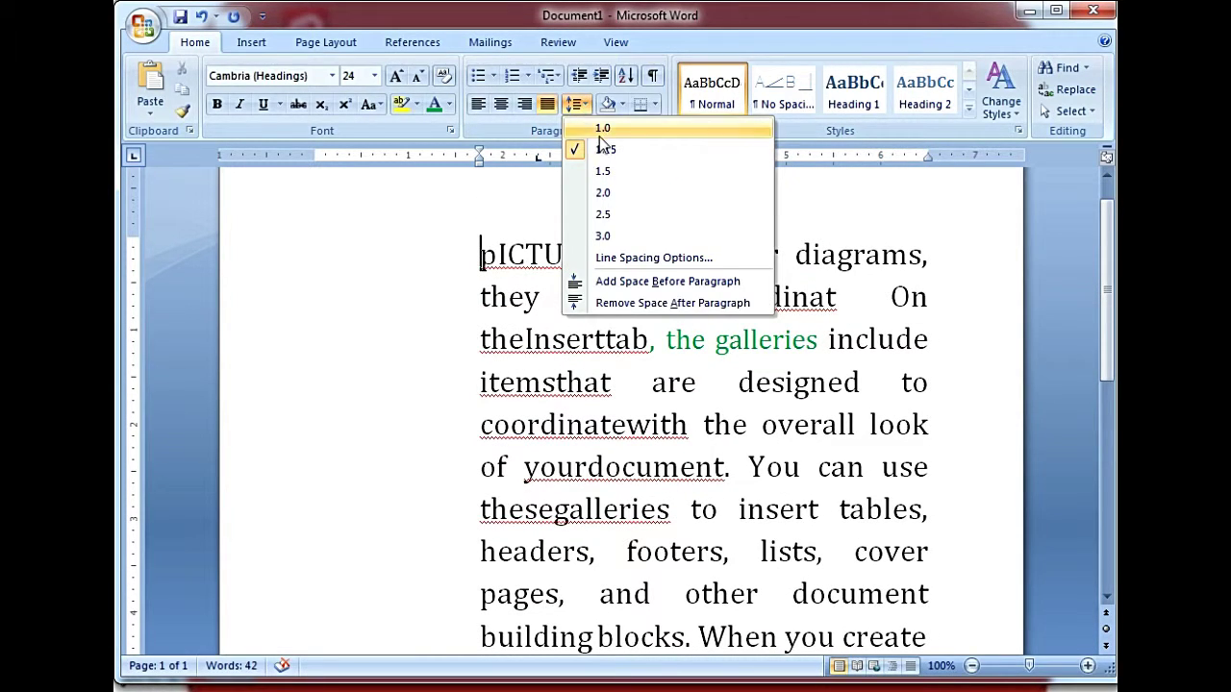
pyautogui.click(599, 130)
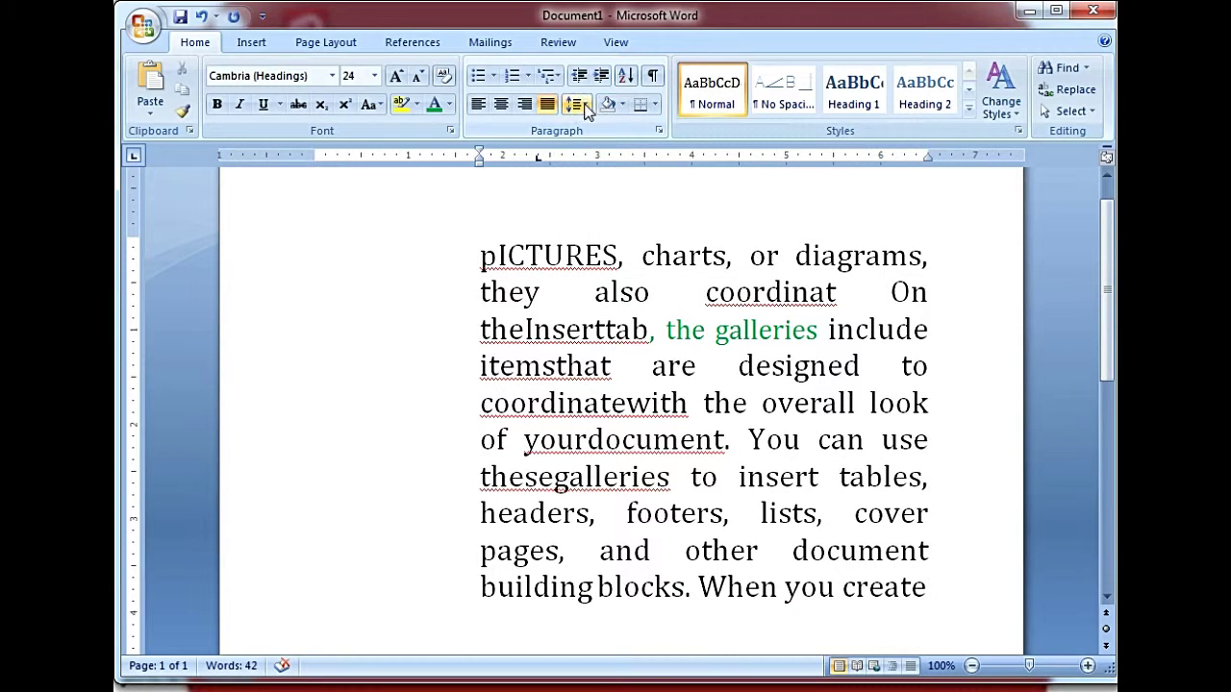
pyautogui.click(582, 103)
pyautogui.click(526, 269)
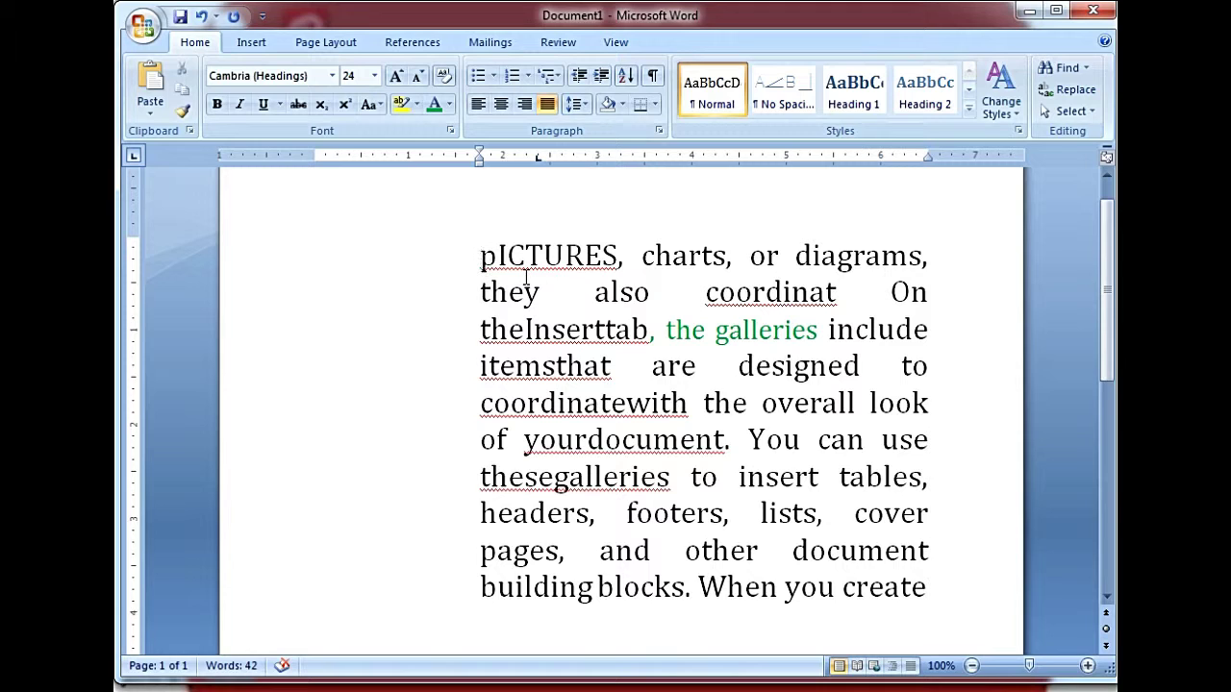
pyautogui.click(575, 104)
pyautogui.click(583, 104)
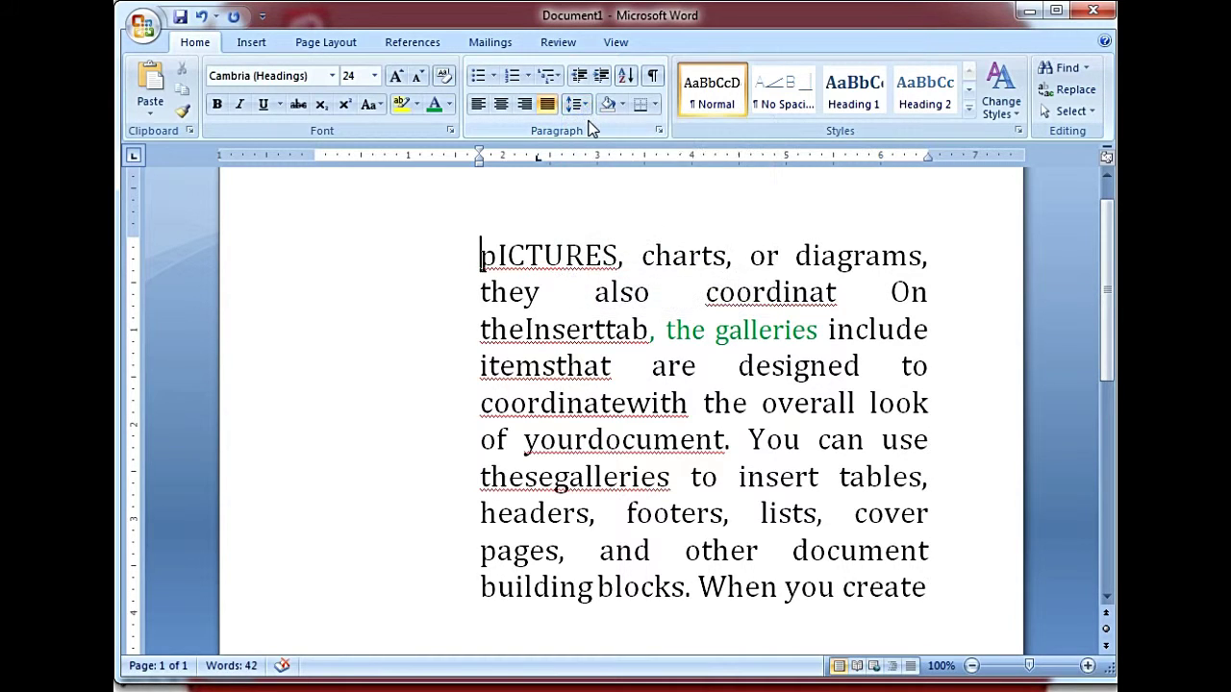
pyautogui.click(584, 104)
pyautogui.click(584, 104)
pyautogui.click(583, 106)
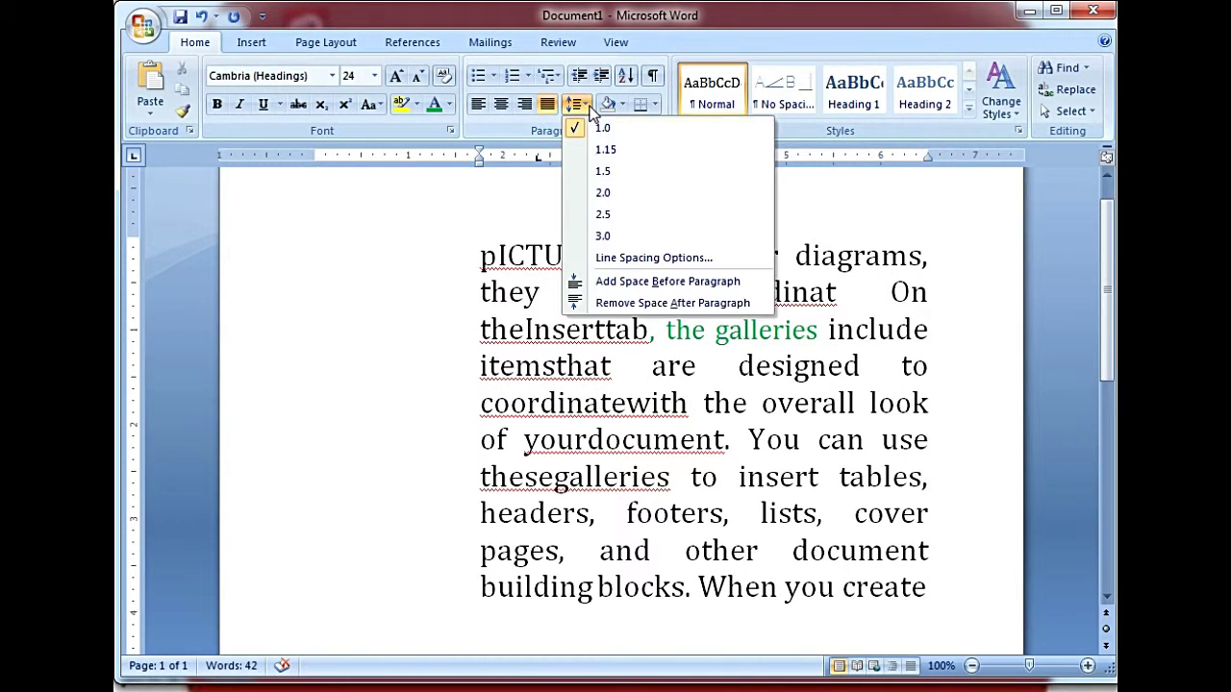
pyautogui.click(600, 197)
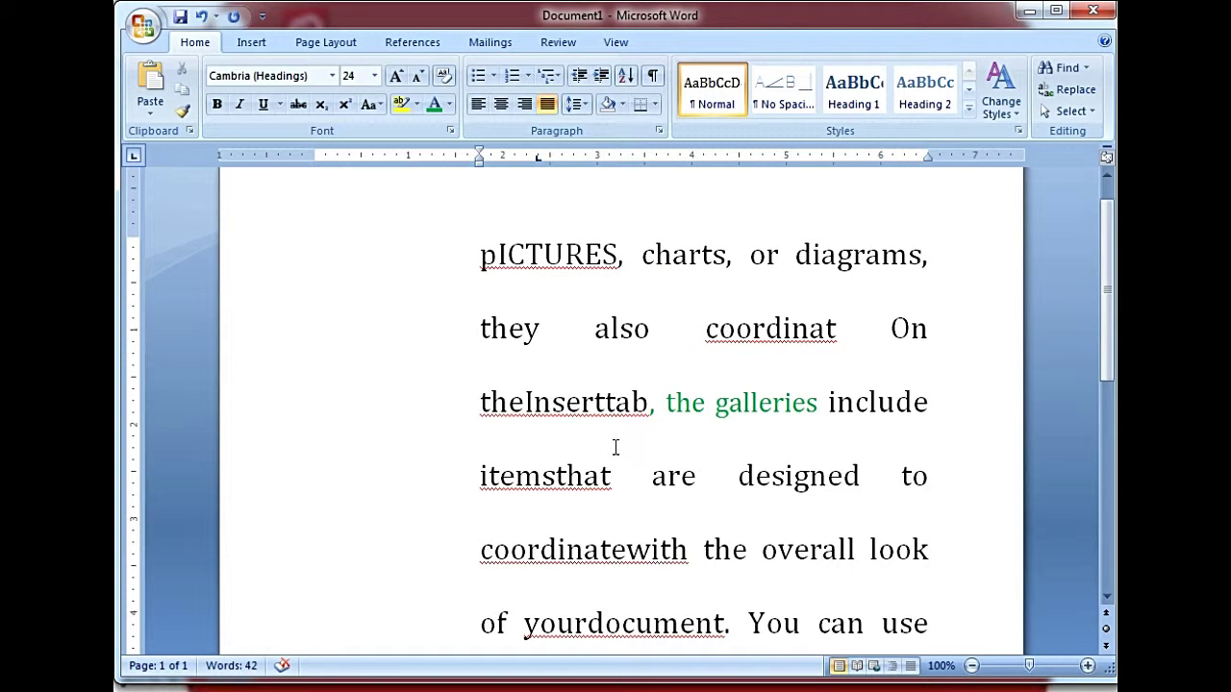
# Step: Shade the paragraph tan and add a left border to it
pyautogui.click(622, 104)
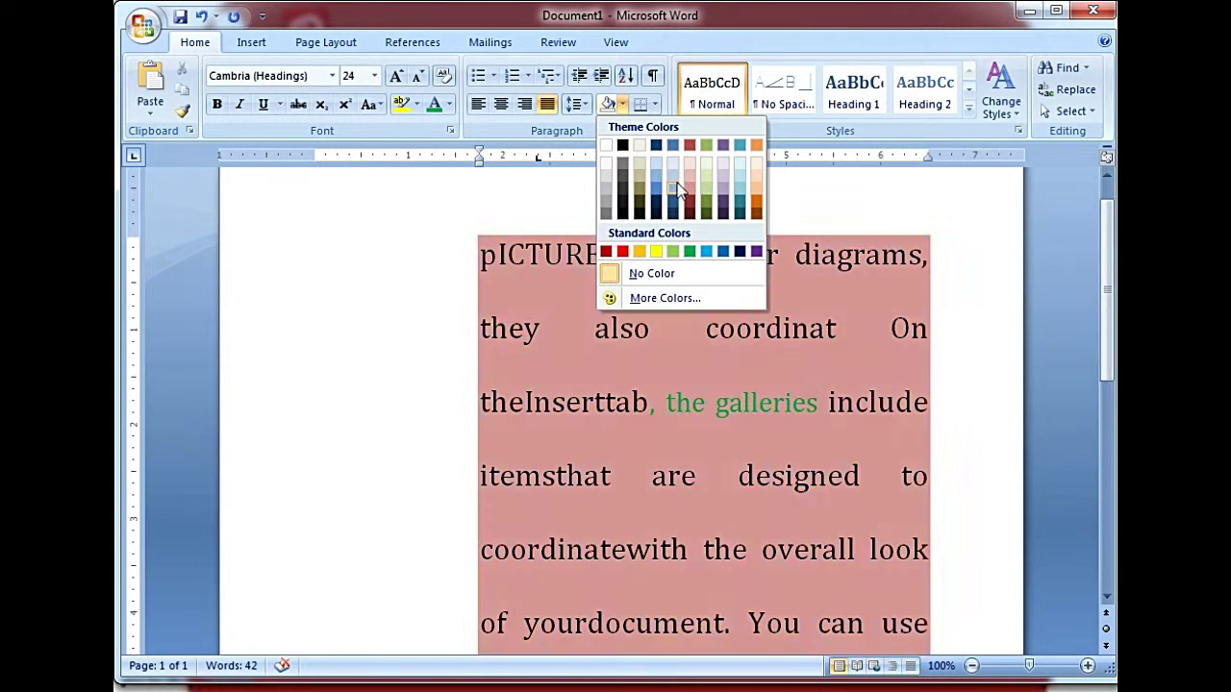
pyautogui.click(635, 168)
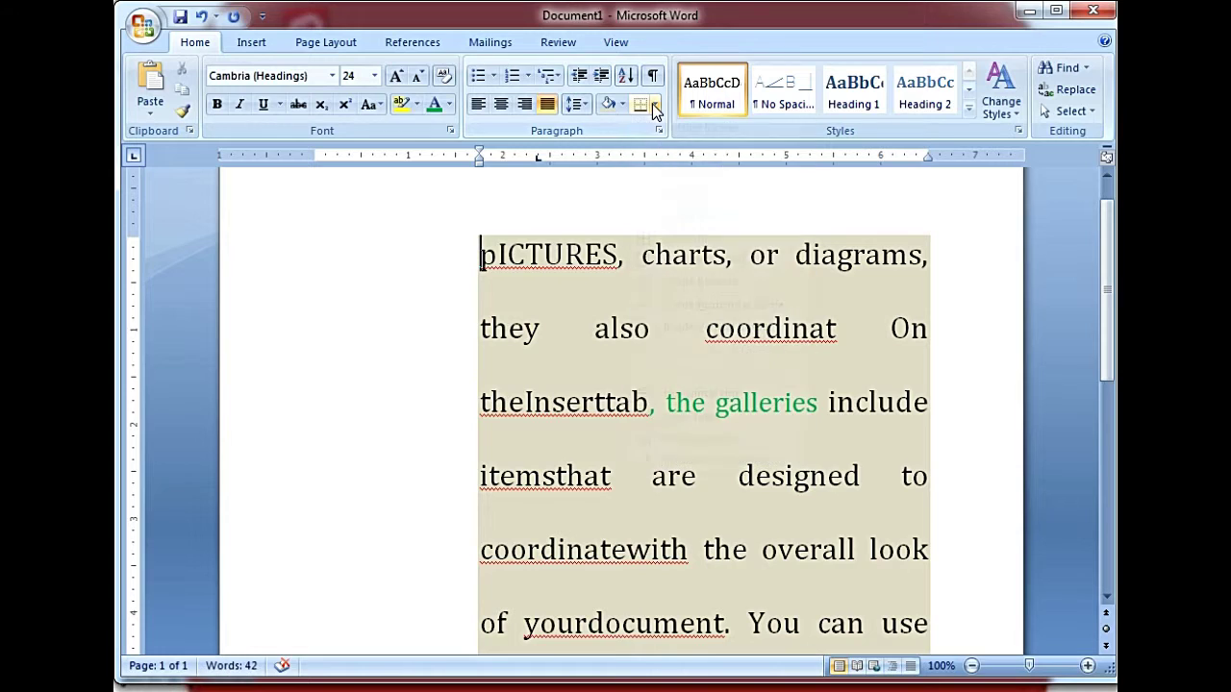
pyautogui.click(655, 104)
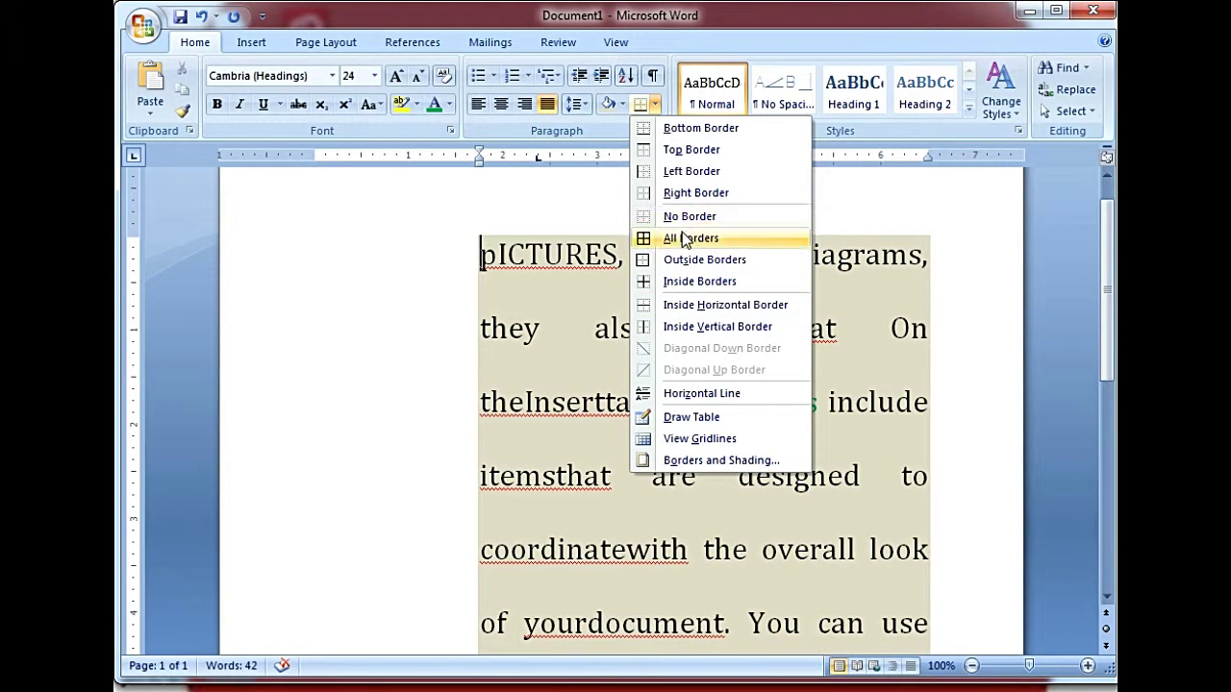
pyautogui.click(688, 173)
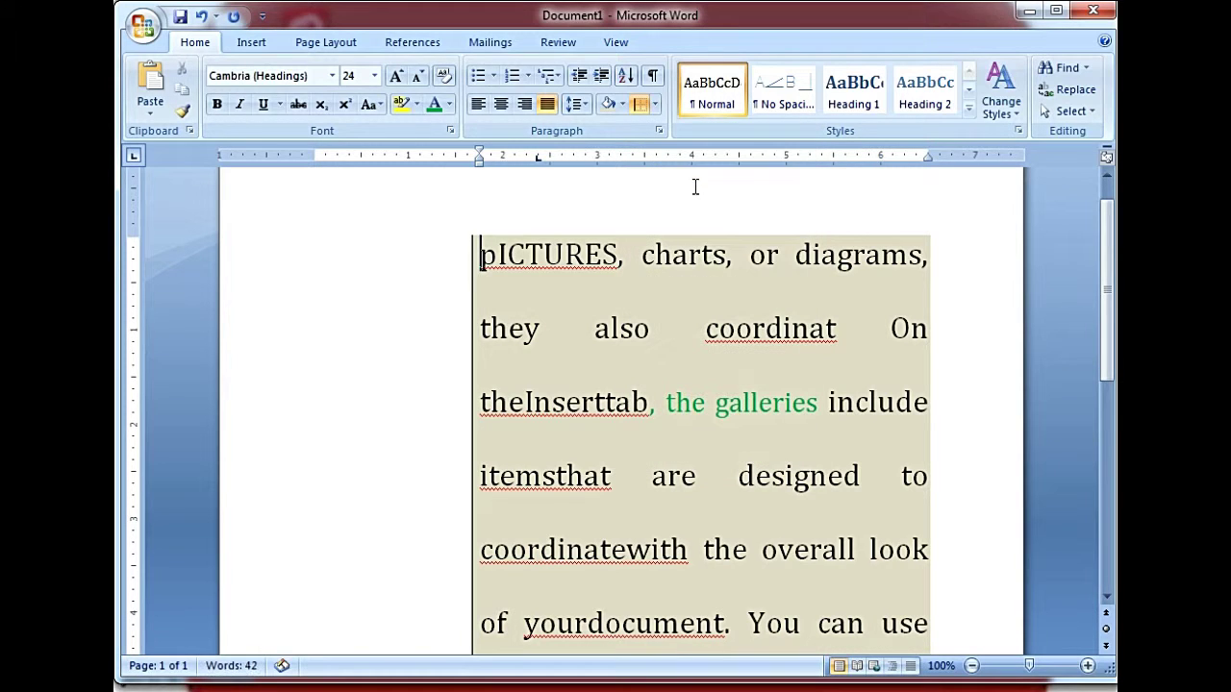
pyautogui.click(654, 104)
# Step: Enclose the paragraph with All Borders, then expand the full Quick Styles gallery
pyautogui.click(677, 237)
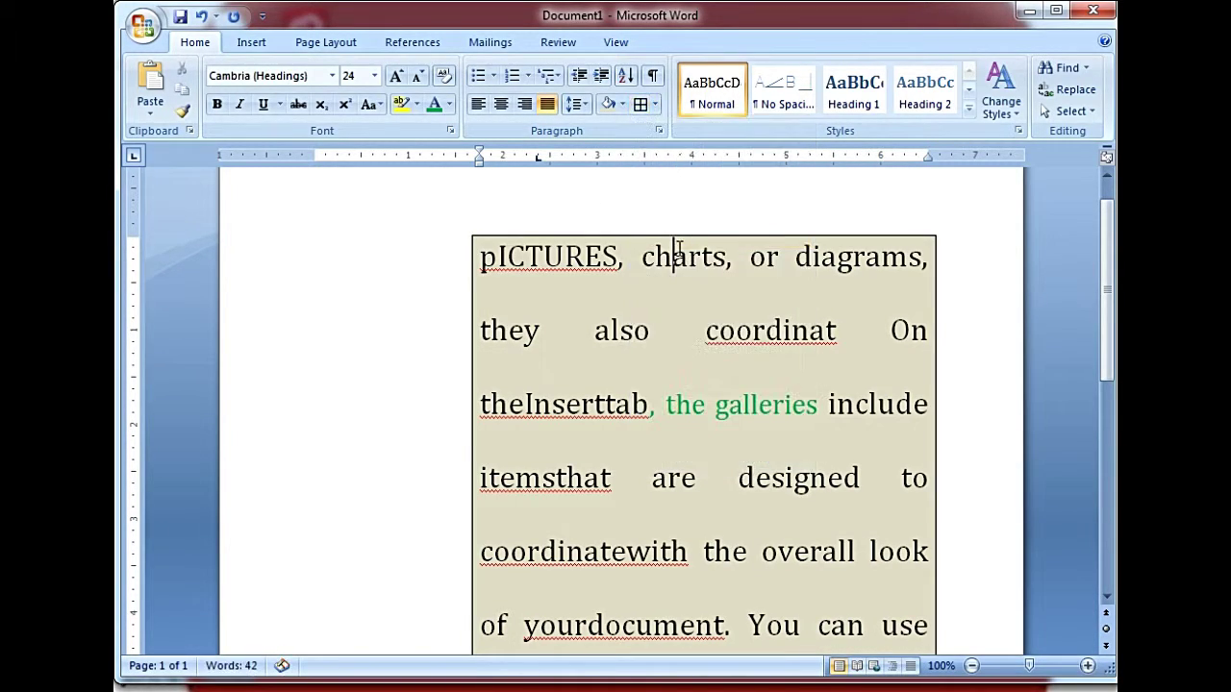
pyautogui.scroll(-3, 656, 391)
pyautogui.scroll(-3, 656, 392)
pyautogui.scroll(-2, 657, 392)
pyautogui.scroll(8, 657, 391)
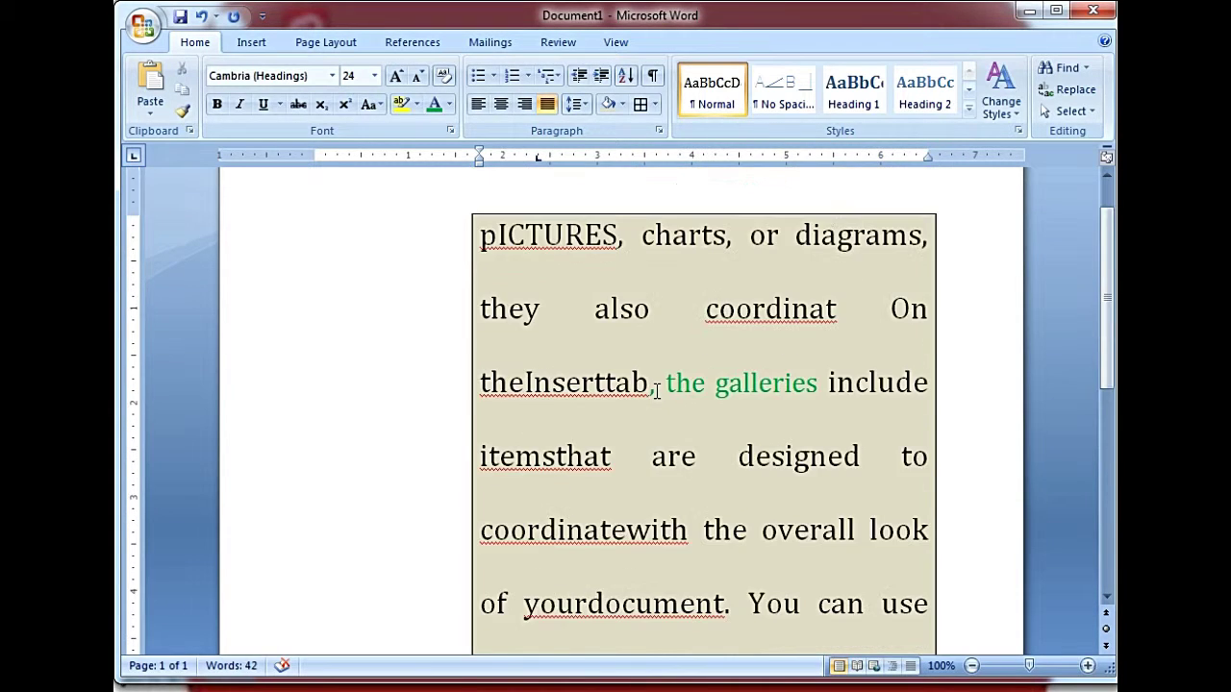
pyautogui.scroll(1, 656, 392)
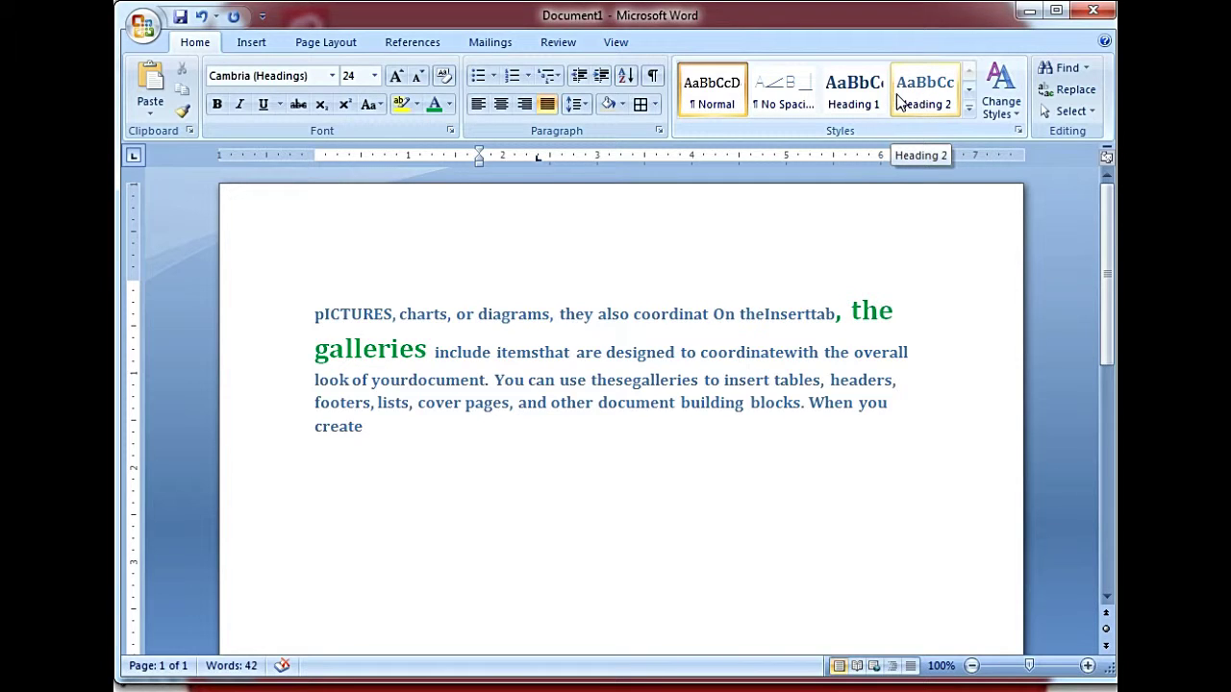
pyautogui.click(968, 109)
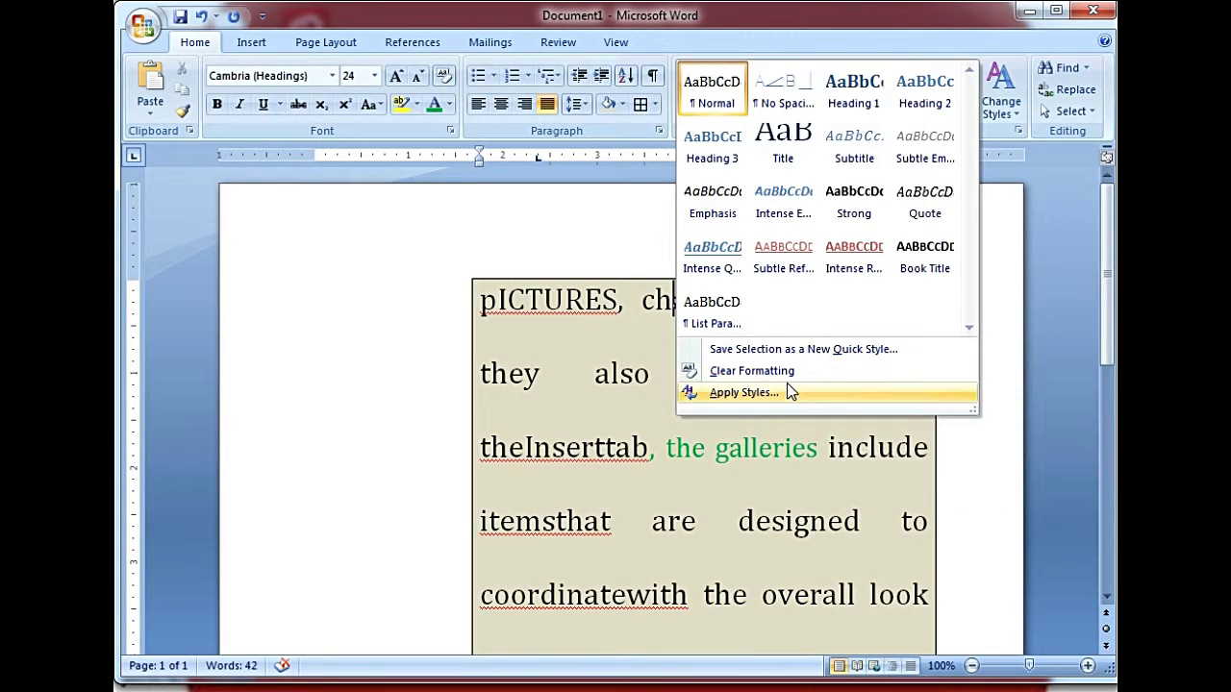
# Step: Start modifying the Normal style, setting Heading 1 as the following paragraph style
pyautogui.click(740, 396)
pyautogui.click(255, 236)
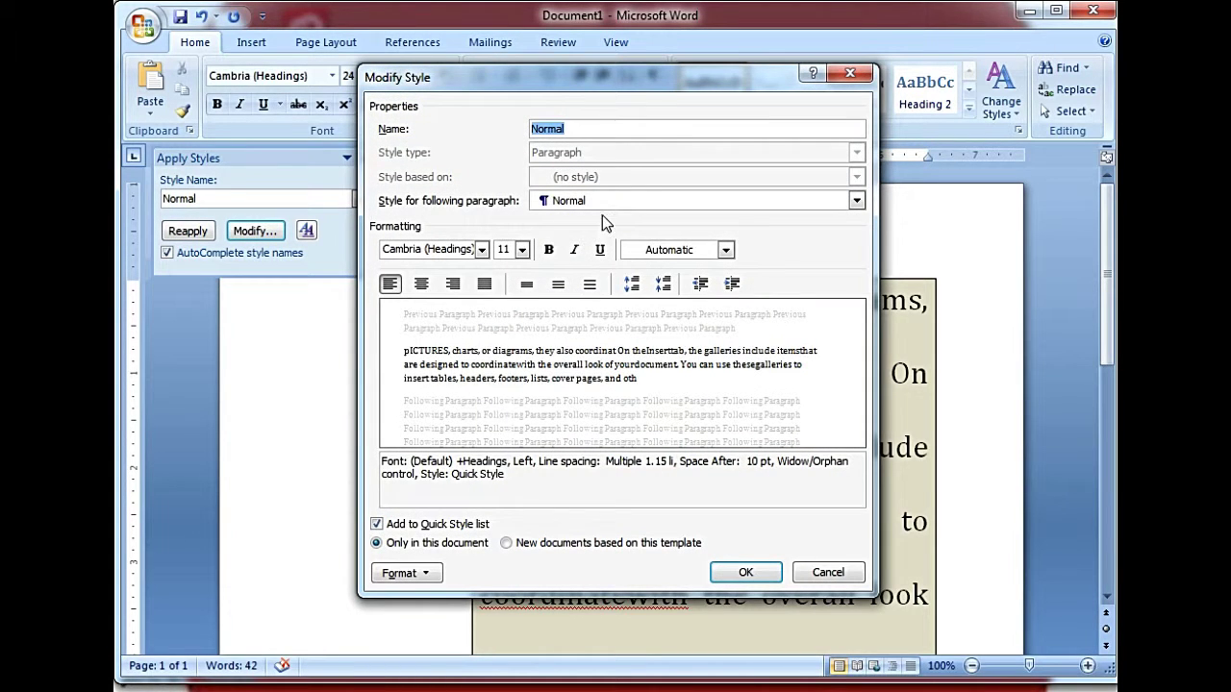
pyautogui.click(601, 202)
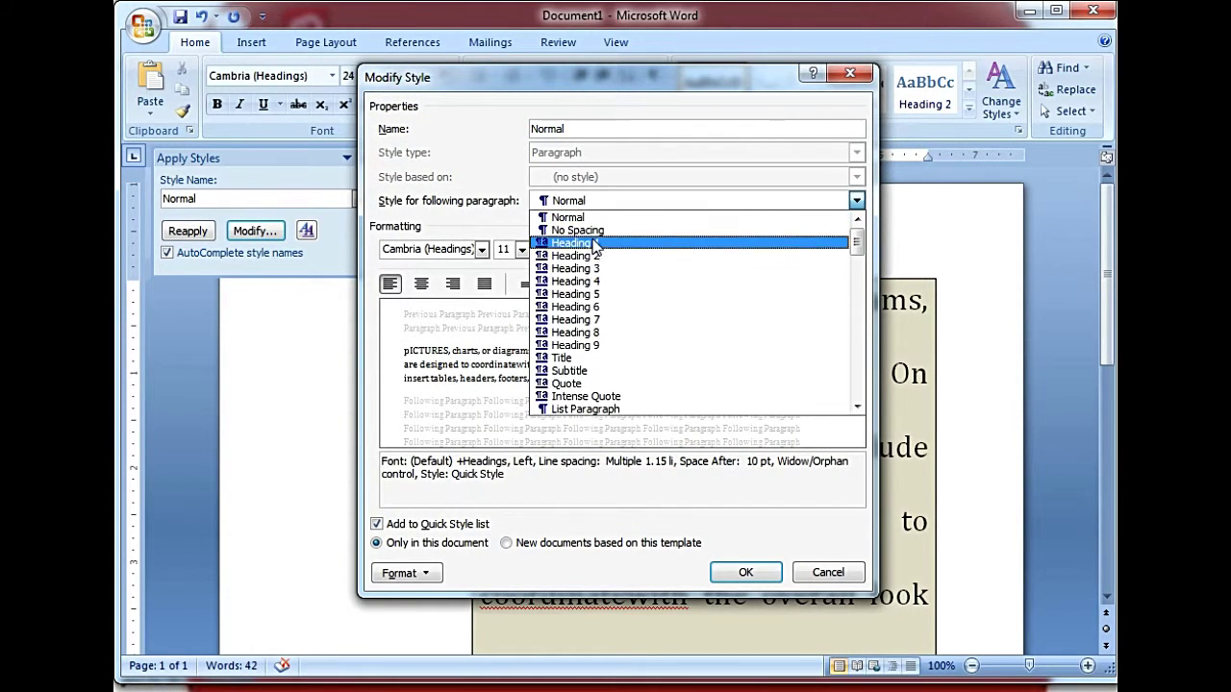
pyautogui.click(595, 243)
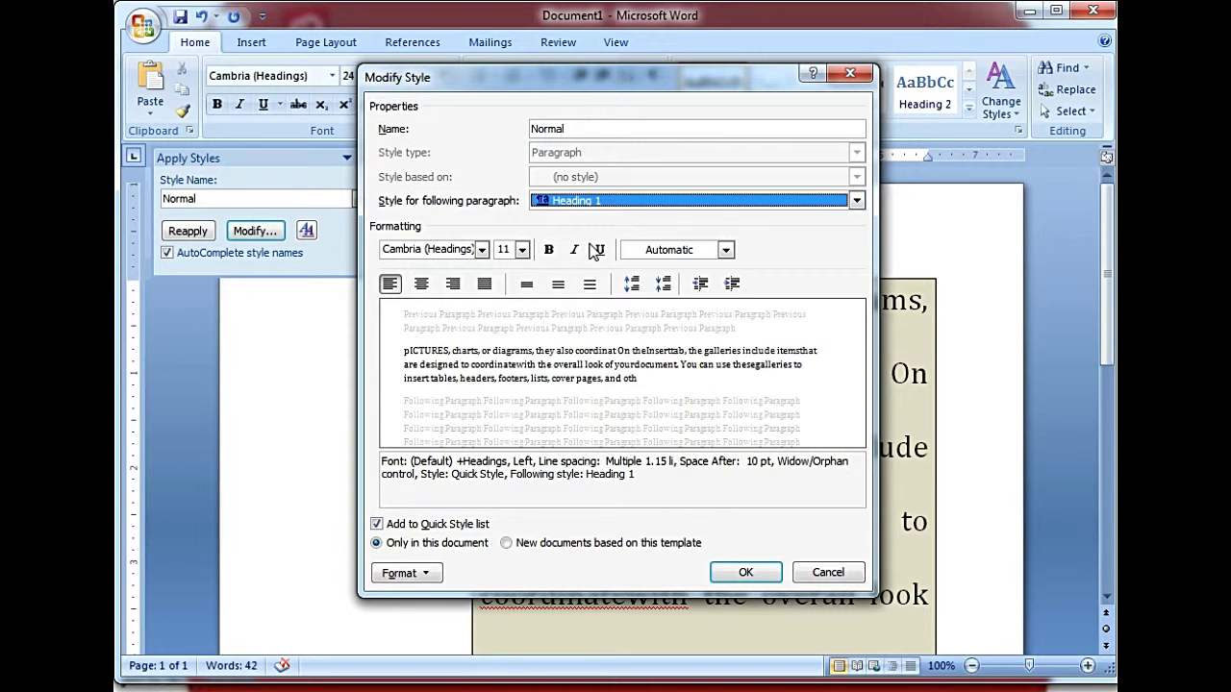
# Step: Give the Normal style Algerian font in blue, applied to new documents too, and confirm
pyautogui.click(481, 250)
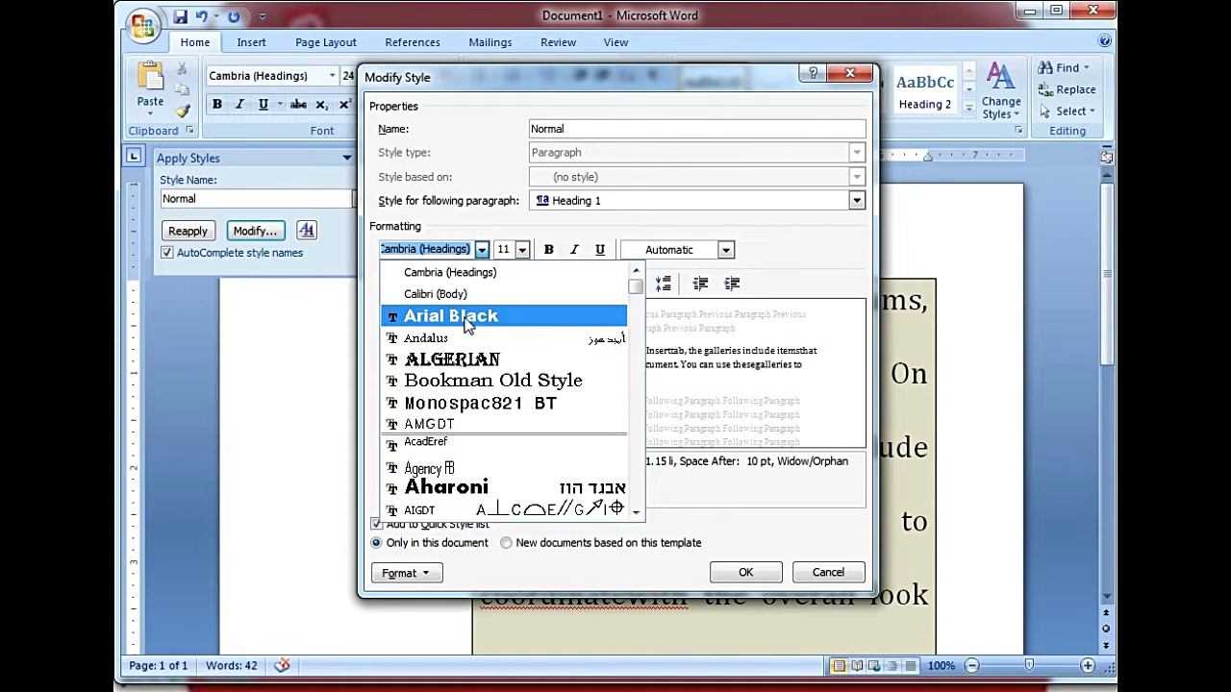
pyautogui.click(467, 359)
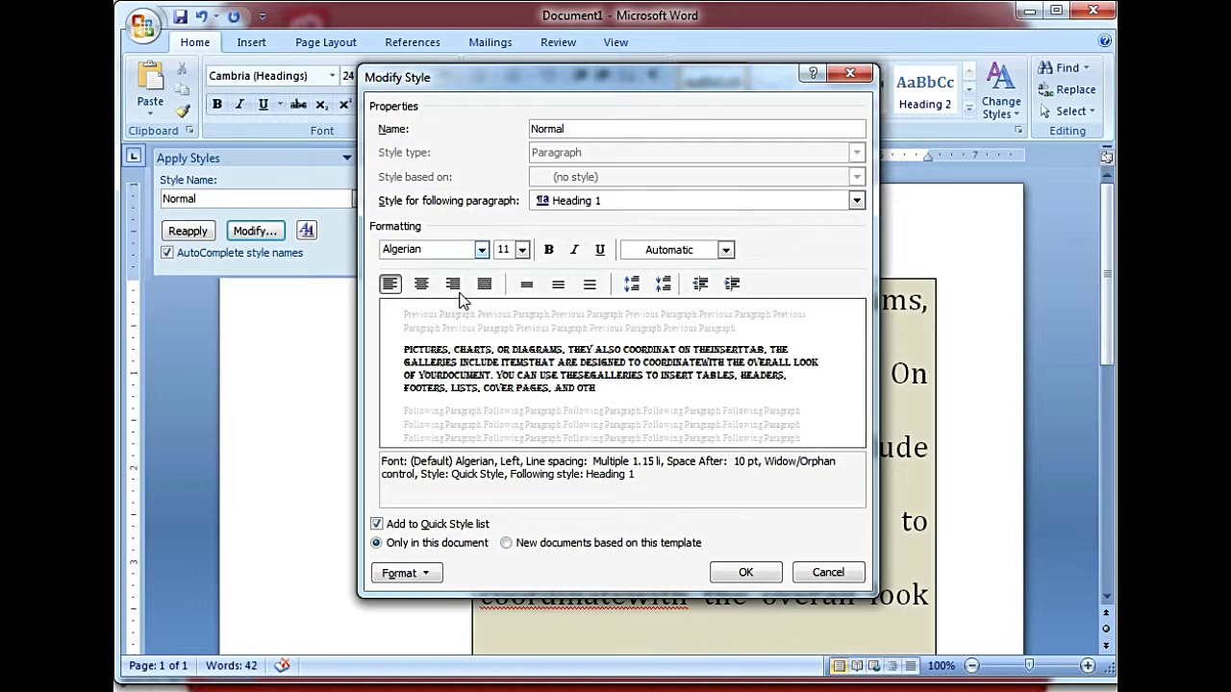
pyautogui.click(725, 250)
pyautogui.click(725, 251)
pyautogui.click(723, 252)
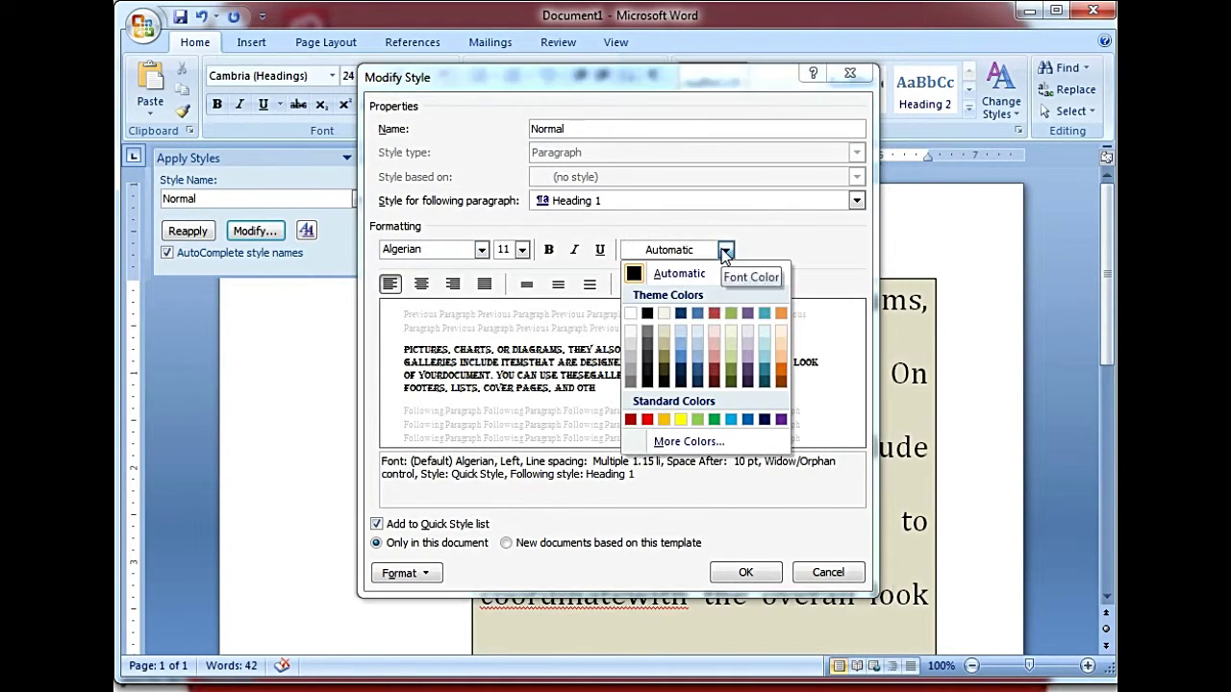
pyautogui.click(679, 357)
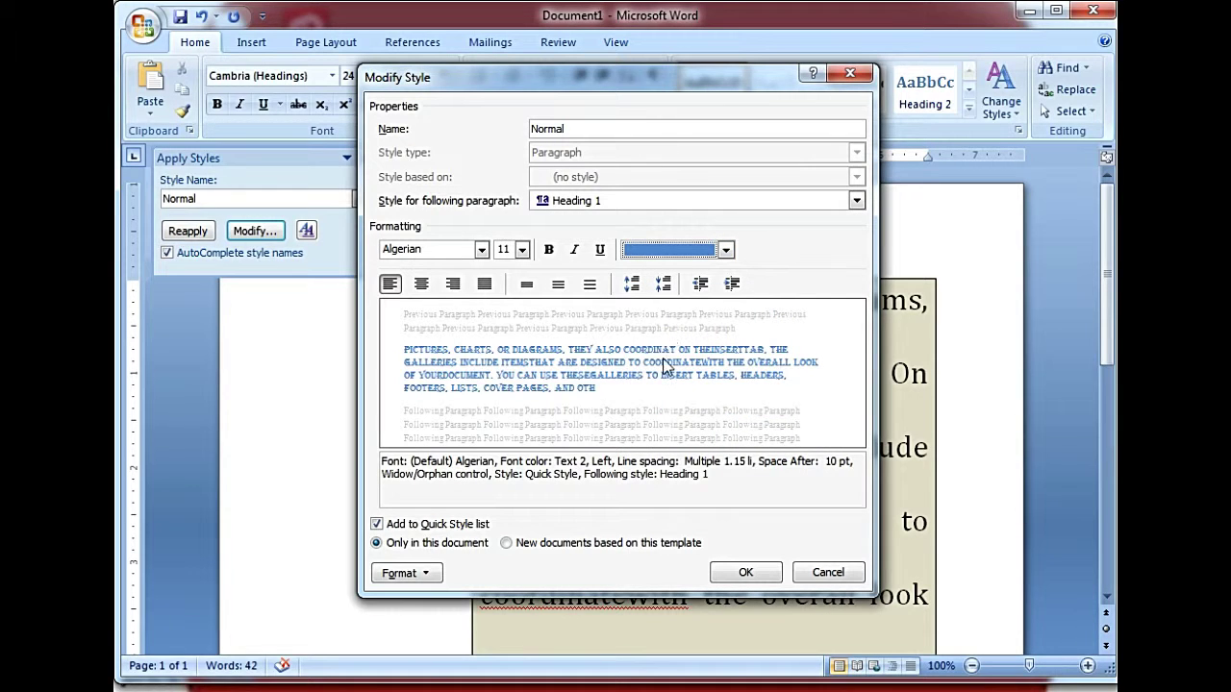
pyautogui.click(506, 544)
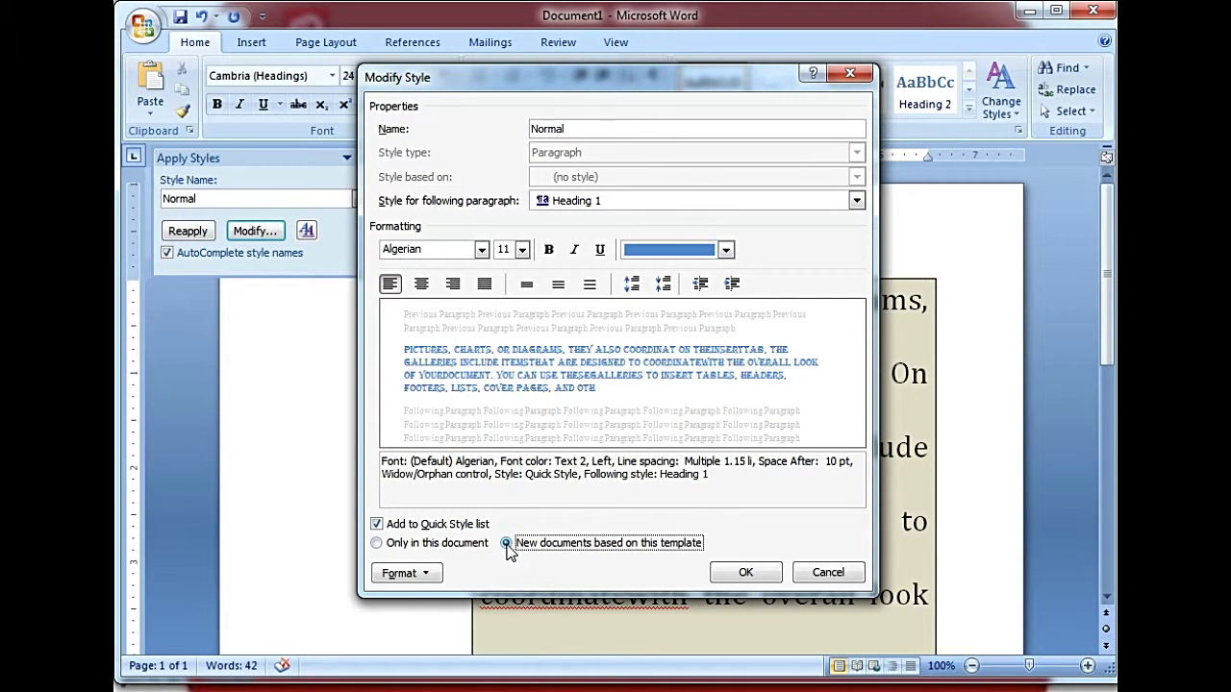
pyautogui.click(742, 579)
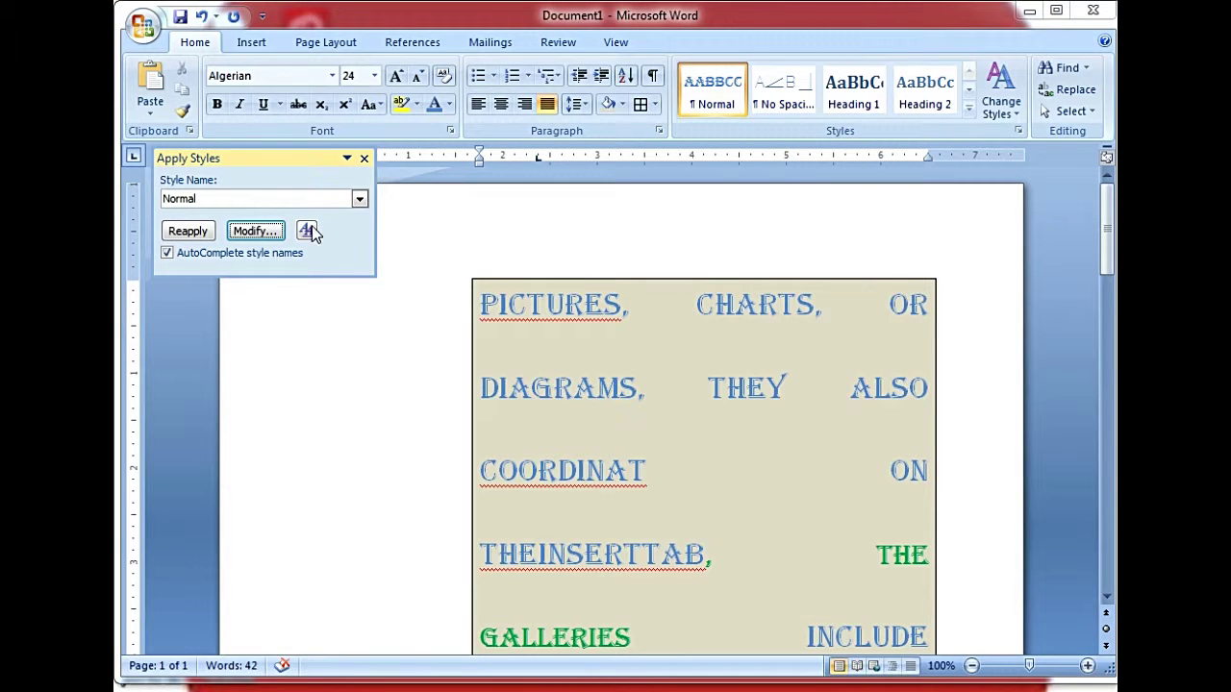
# Step: Close the Apply Styles pane and review the blue Algerian text across both pages
pyautogui.click(364, 160)
pyautogui.scroll(-5, 401, 424)
pyautogui.scroll(-4, 401, 423)
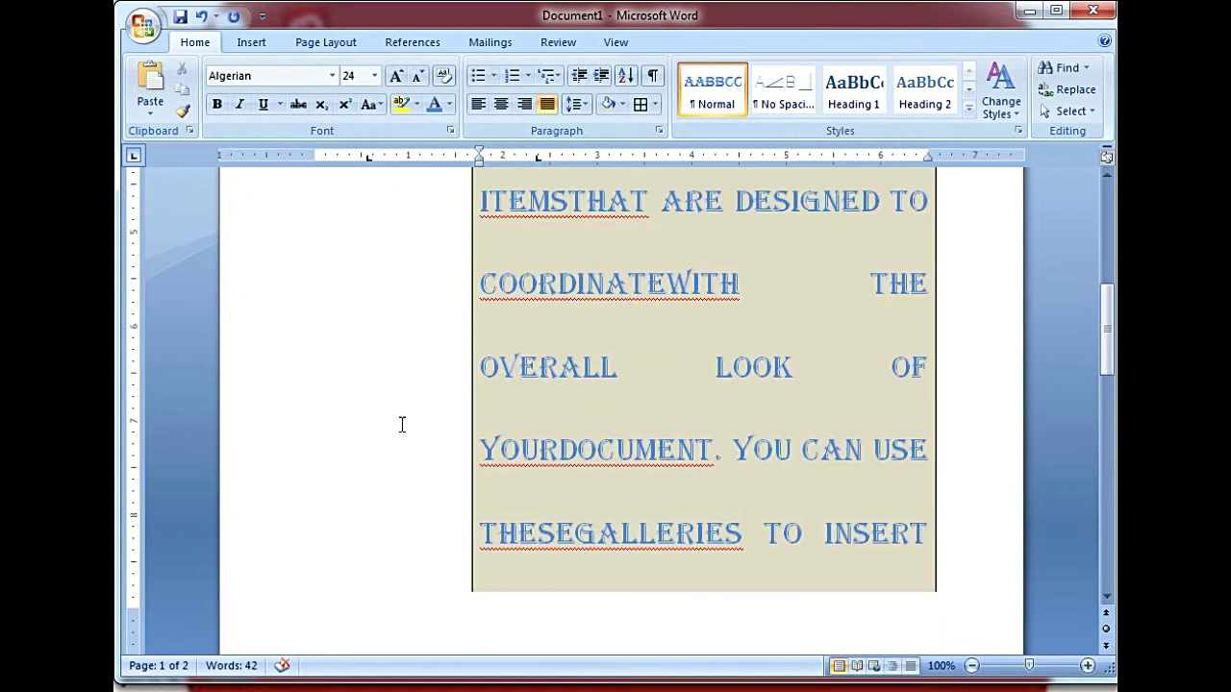
pyautogui.scroll(-1, 402, 424)
pyautogui.scroll(-4, 402, 424)
pyautogui.scroll(-1, 402, 424)
pyautogui.scroll(-7, 402, 424)
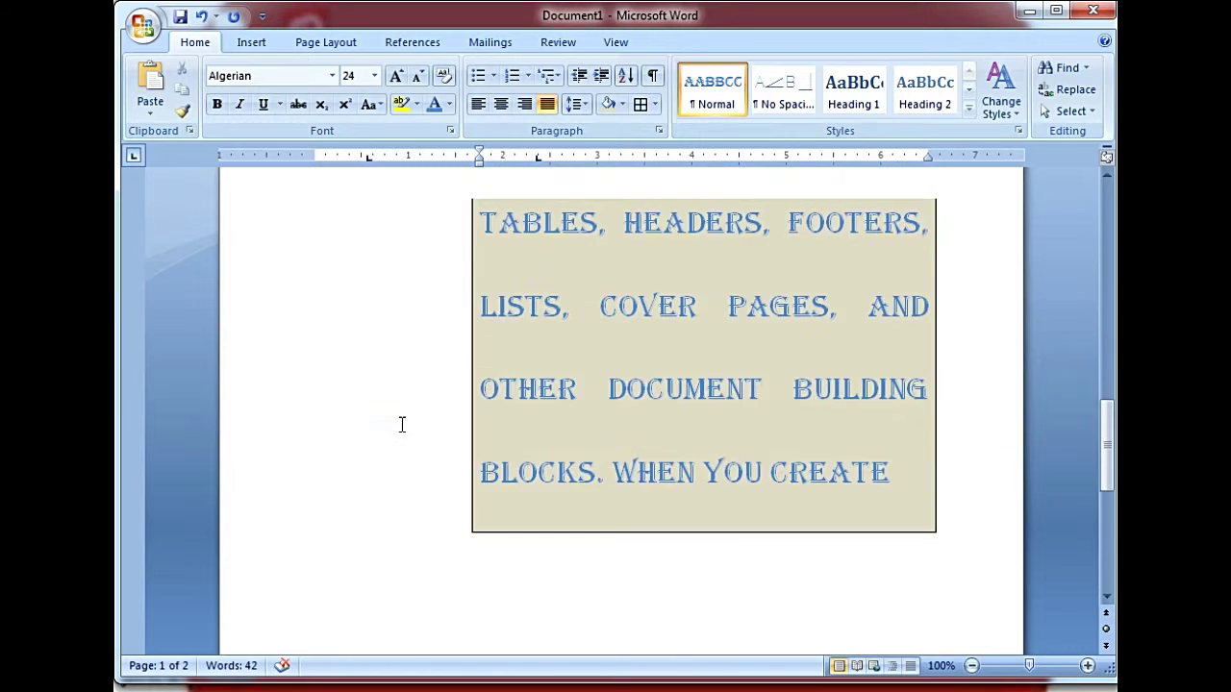
pyautogui.scroll(5, 402, 424)
pyautogui.scroll(10, 402, 424)
pyautogui.scroll(6, 403, 423)
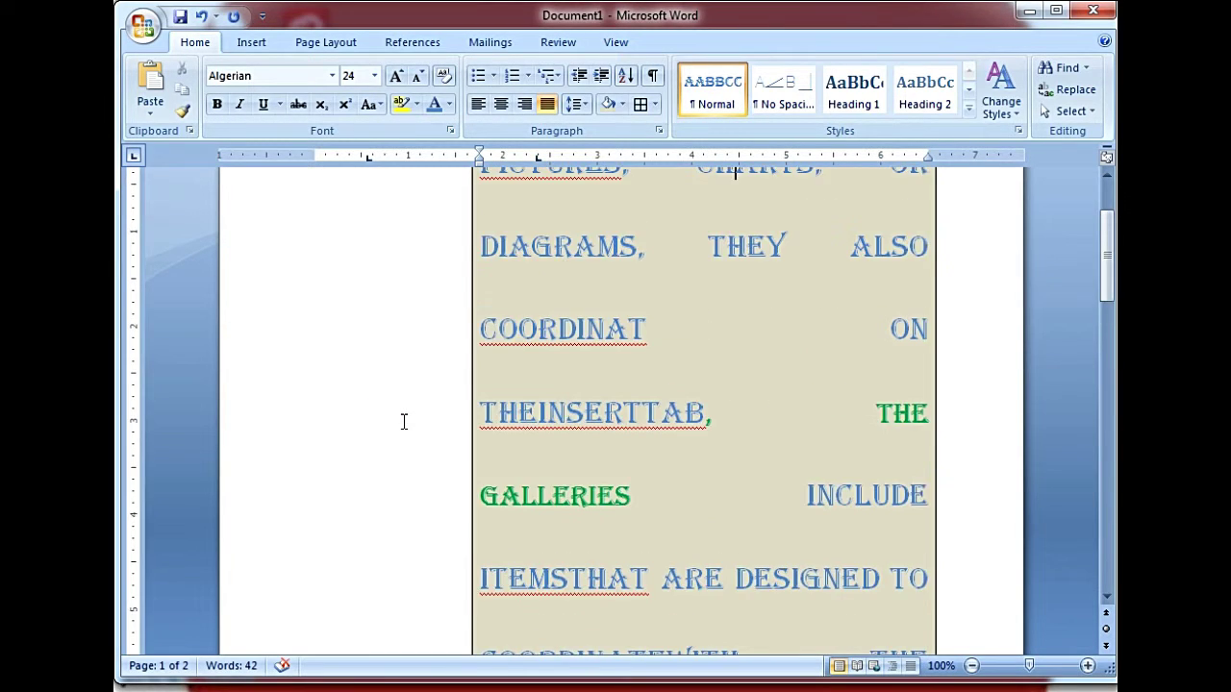
pyautogui.scroll(3, 403, 421)
pyautogui.scroll(-1, 403, 421)
pyautogui.click(404, 421)
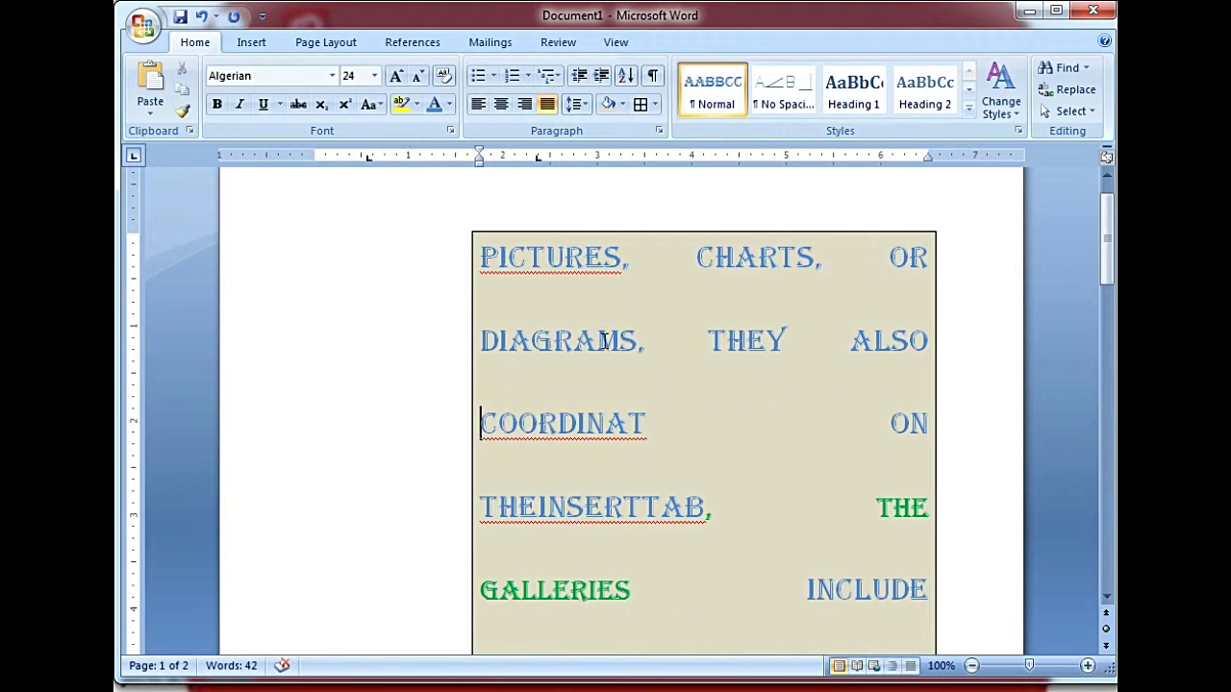
pyautogui.click(669, 268)
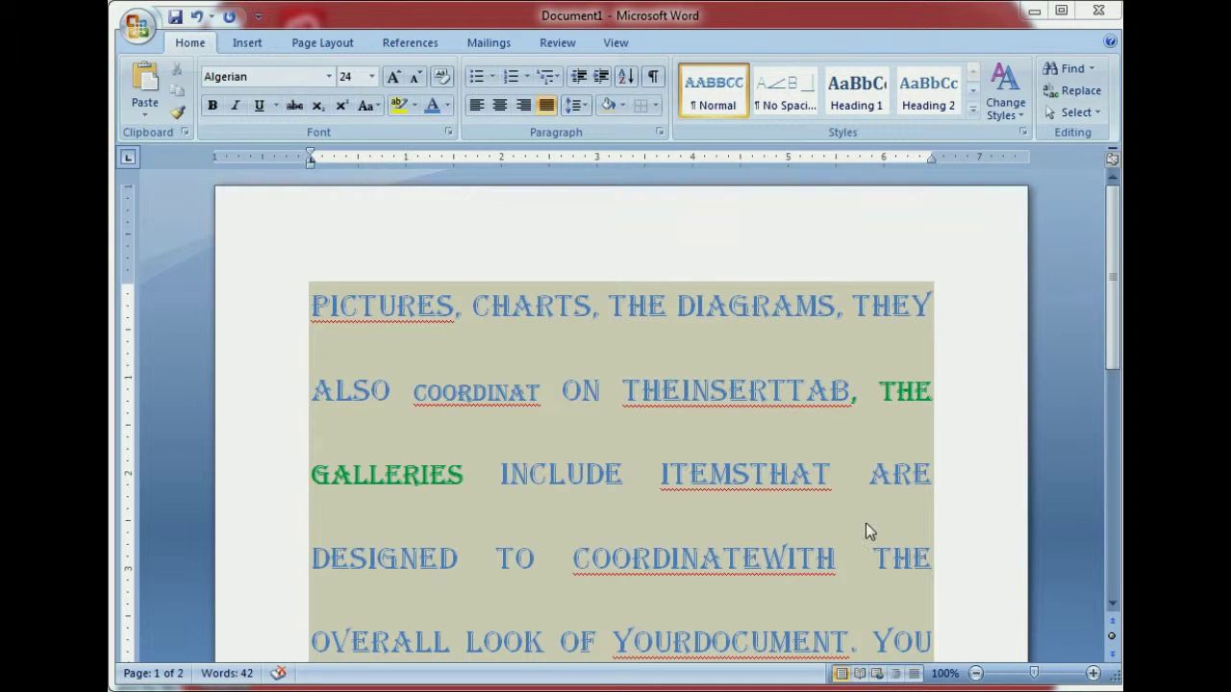
# Step: Apply the Default (Black and White) style set from Change Styles
pyautogui.click(1011, 105)
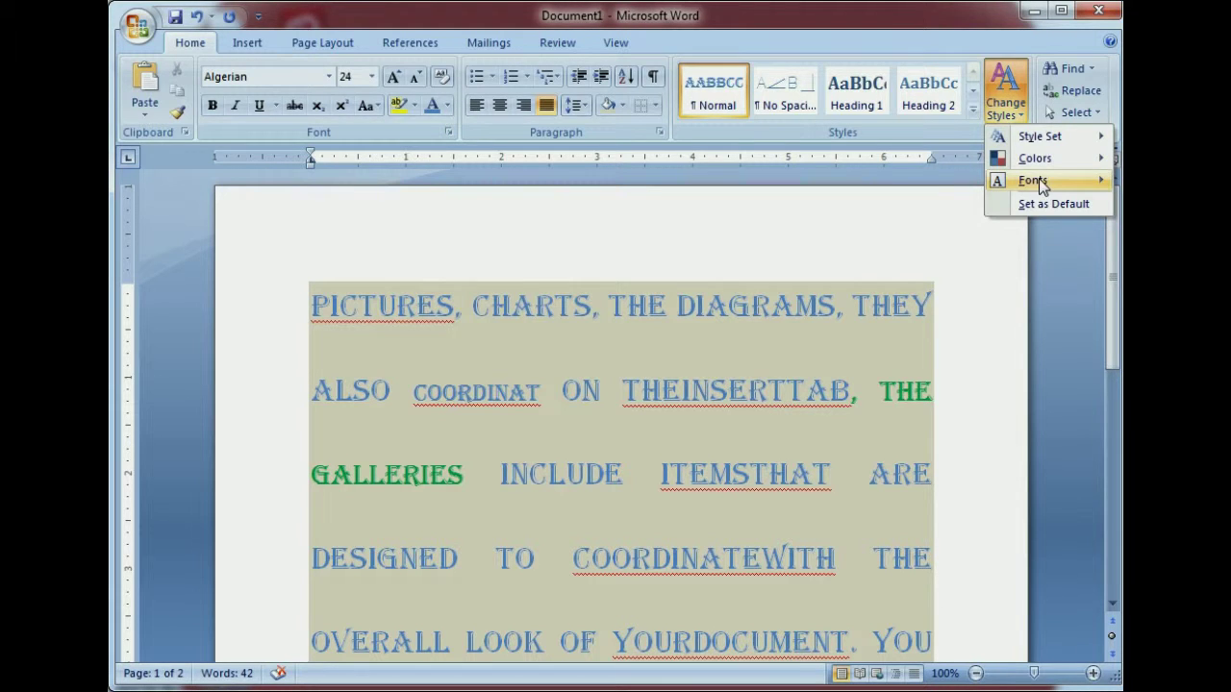
pyautogui.moveTo(1039, 163)
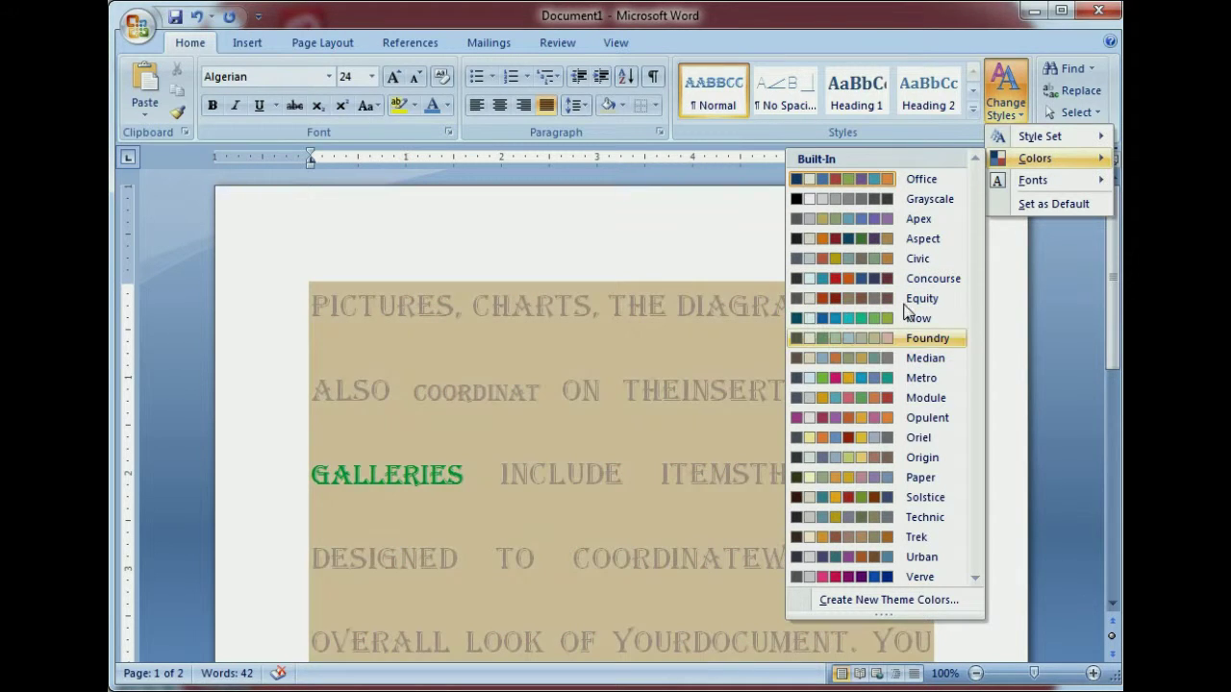
pyautogui.moveTo(1041, 139)
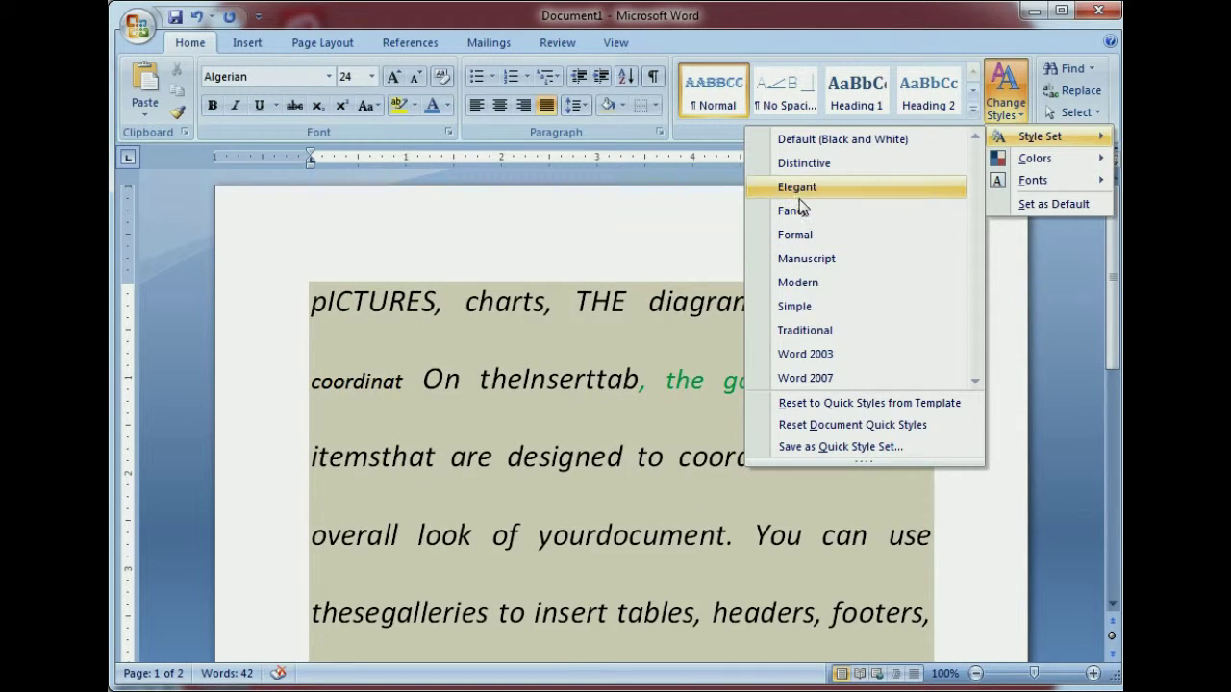
pyautogui.click(808, 134)
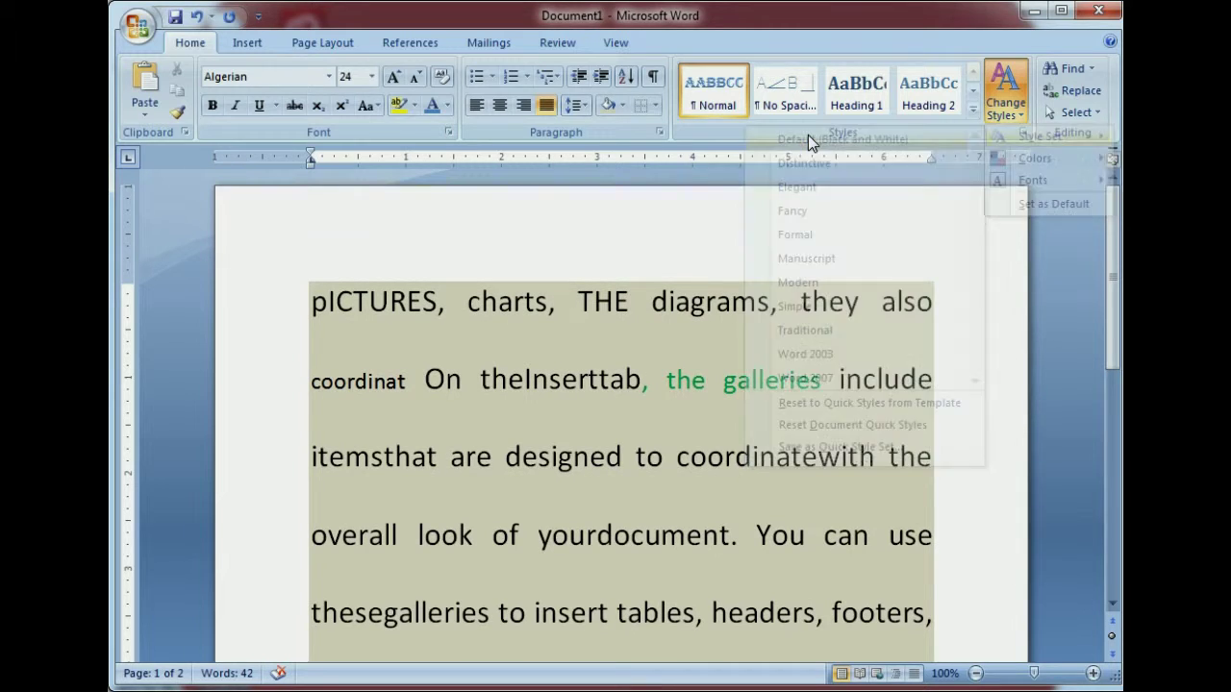
# Step: Switch the document theme fonts to Office Classic
pyautogui.click(1027, 120)
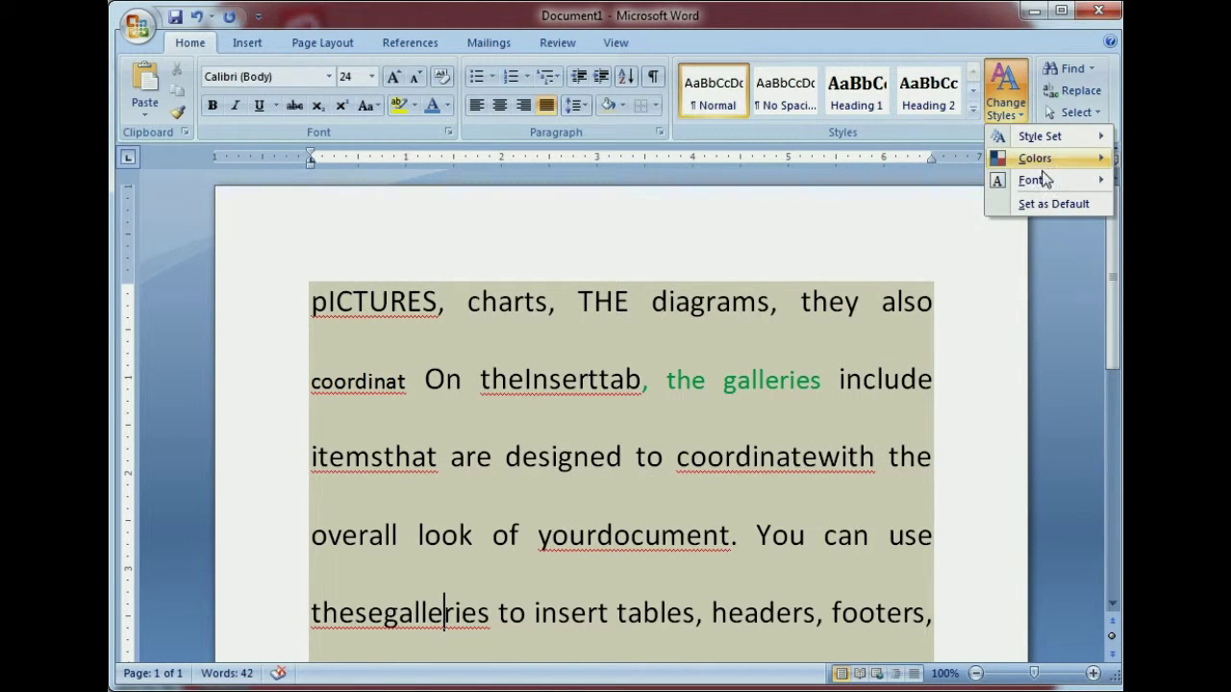
pyautogui.moveTo(1042, 141)
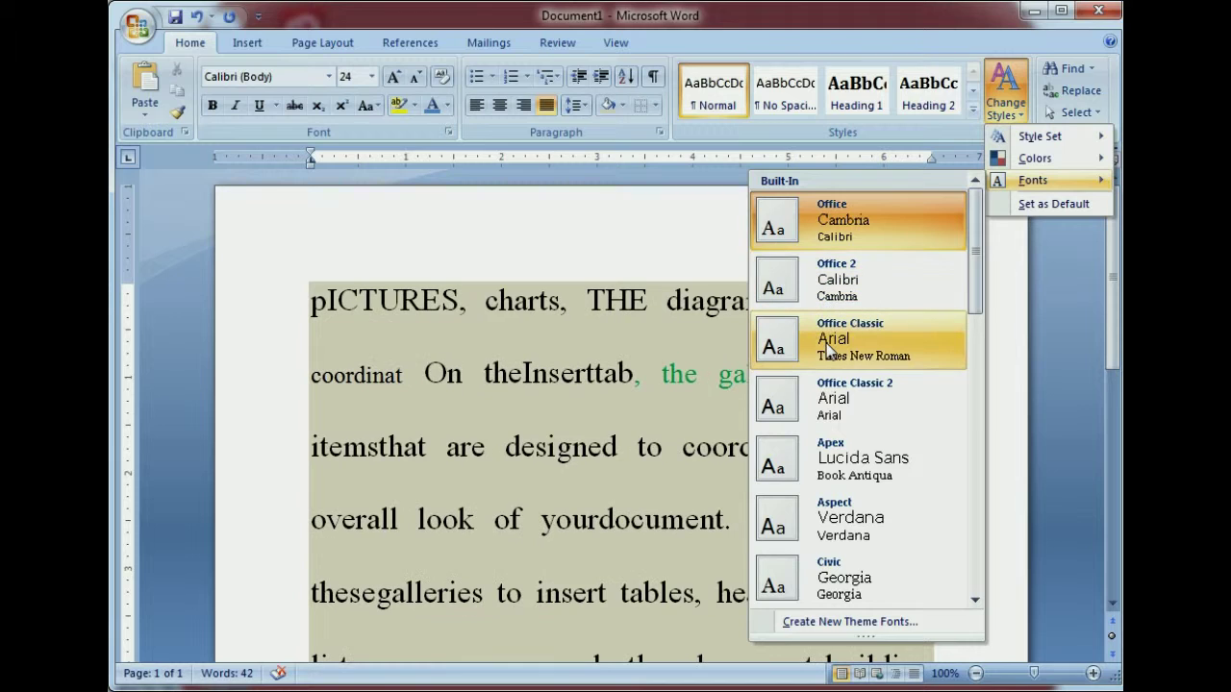
pyautogui.click(829, 346)
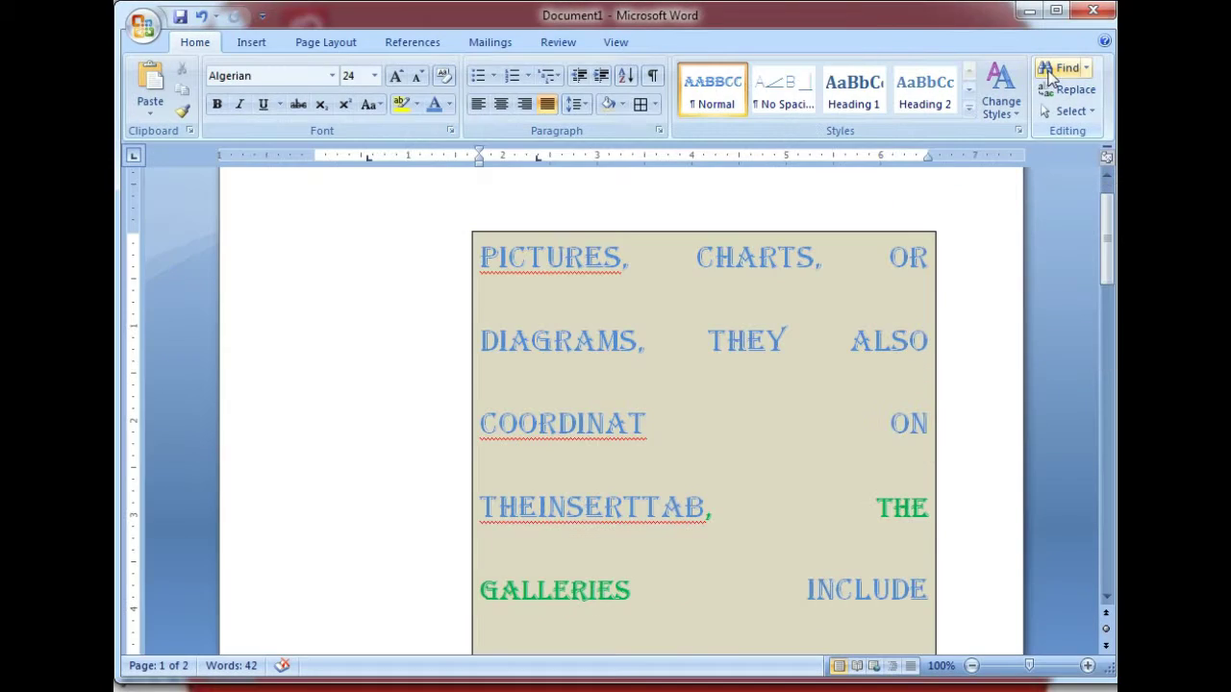
# Step: Search the document for 'OR' and find its first occurrence
pyautogui.click(1050, 73)
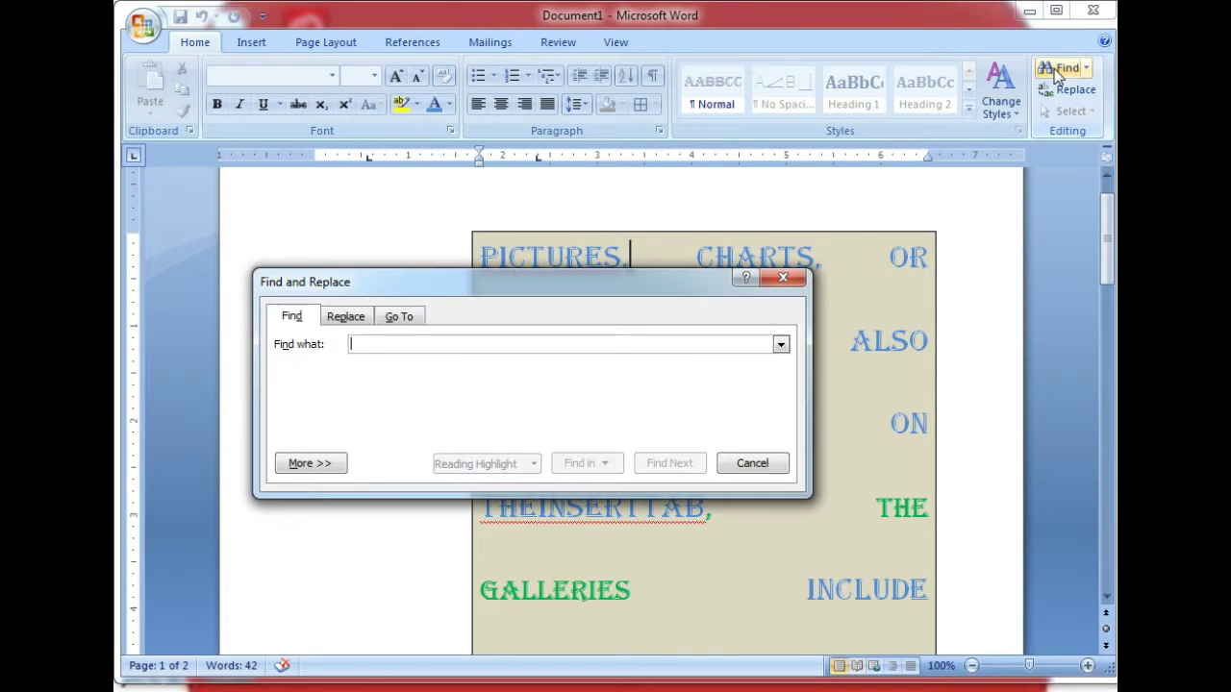
pyautogui.moveTo(587, 286); pyautogui.dragTo(594, 310)
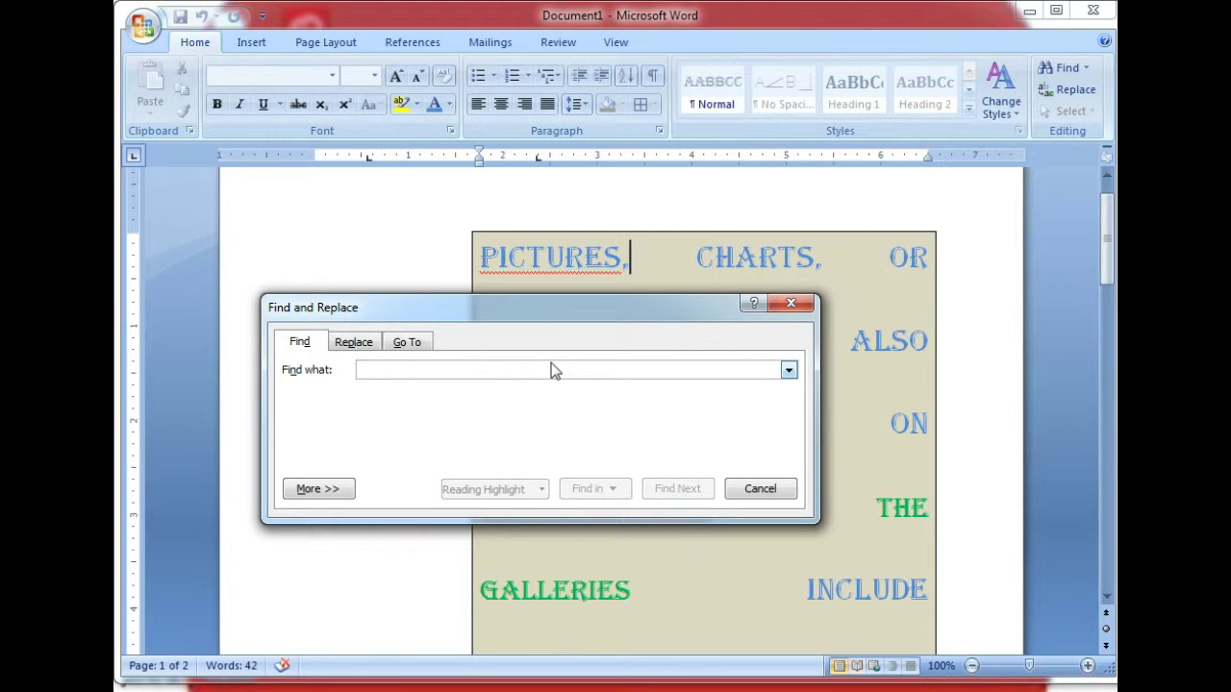
pyautogui.write('OR')
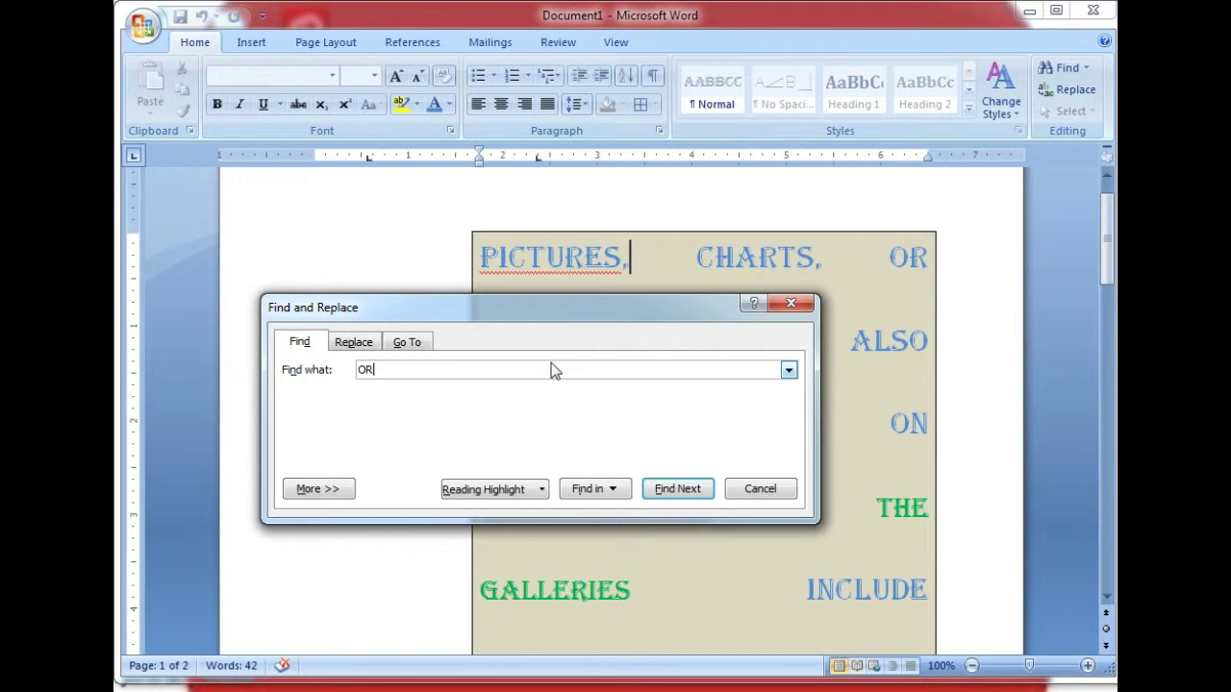
pyautogui.click(695, 489)
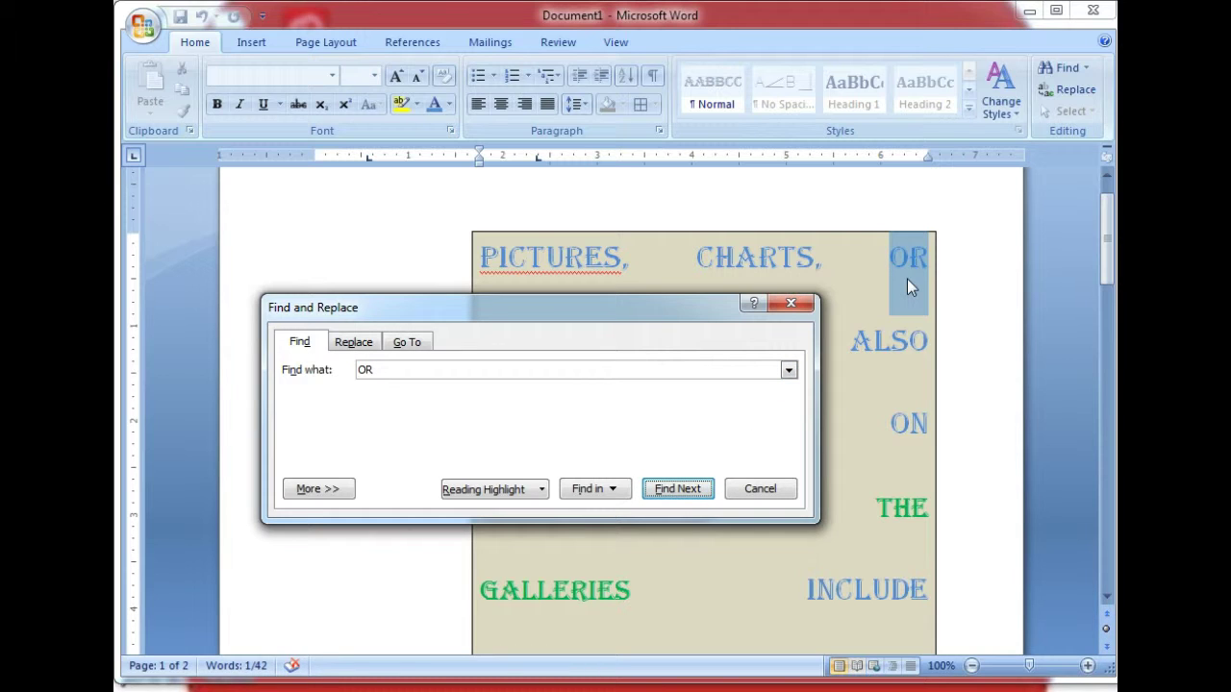
# Step: Replace that first OR with THE, close the dialog, then bring Find and Replace back
pyautogui.click(361, 341)
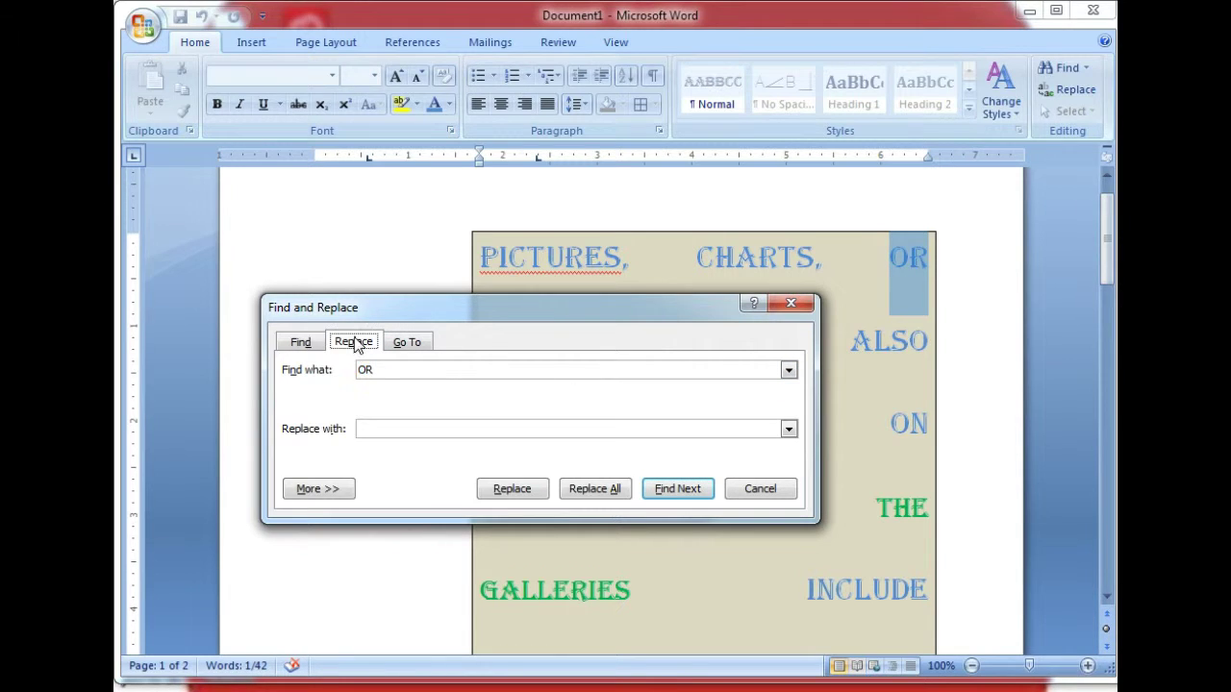
pyautogui.click(396, 432)
pyautogui.write('THE')
pyautogui.click(531, 489)
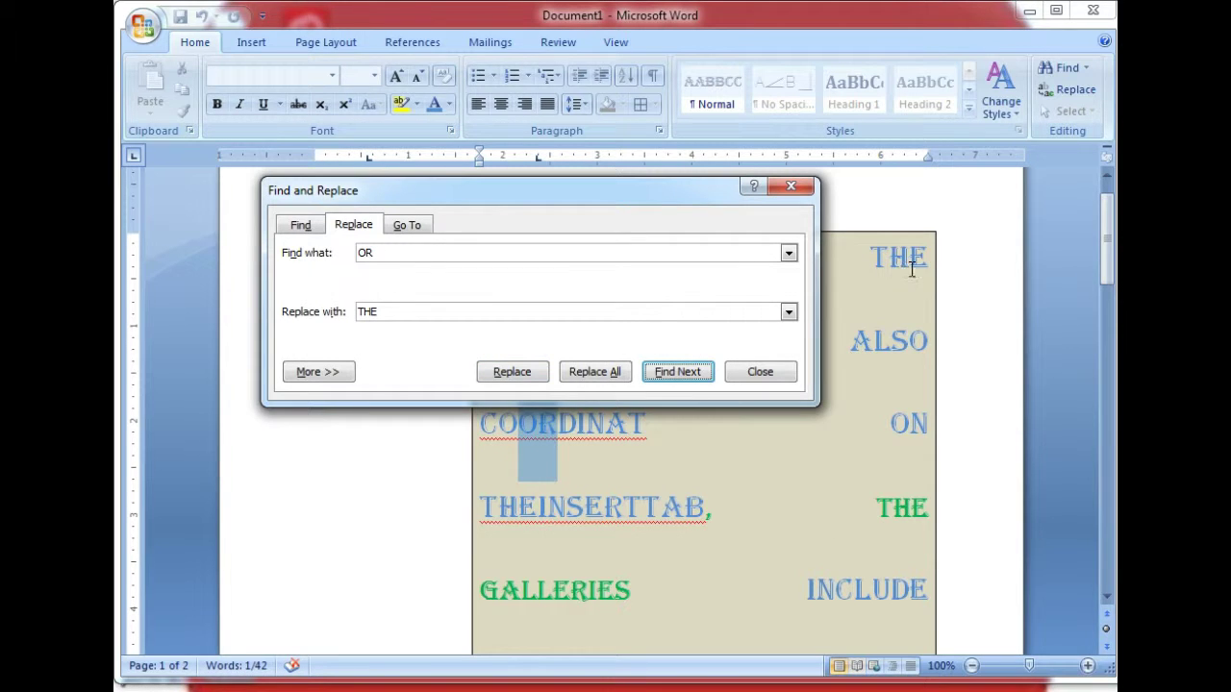
pyautogui.click(752, 377)
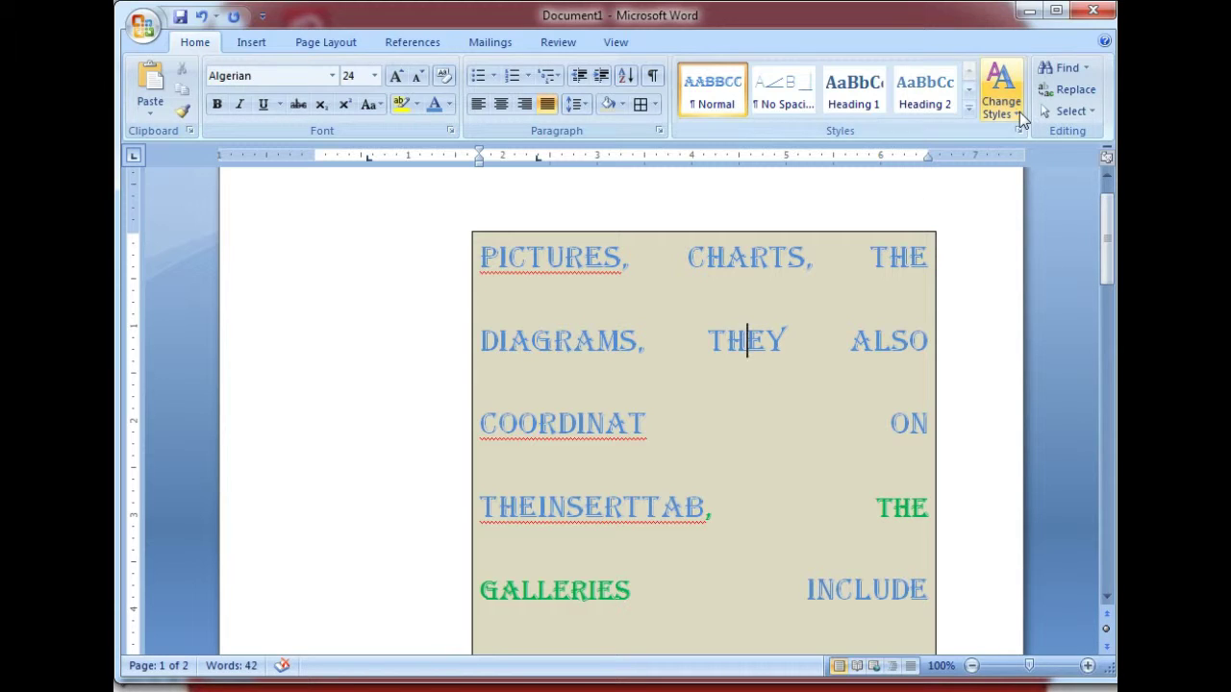
pyautogui.click(1074, 90)
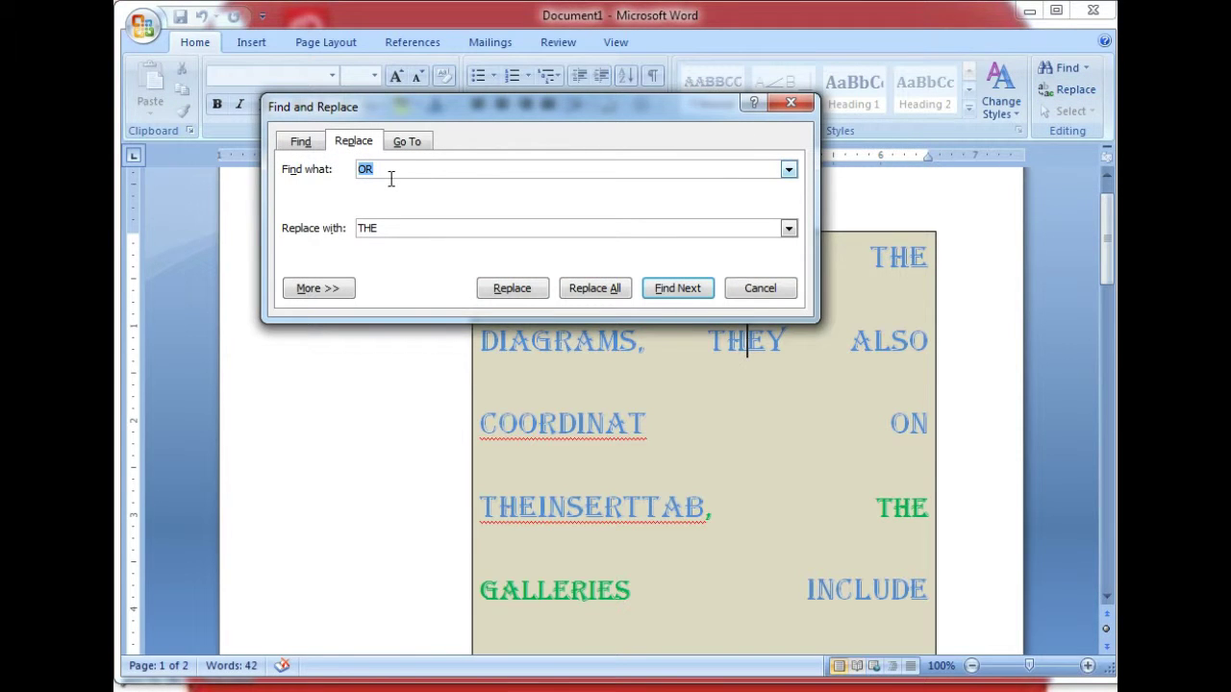
# Step: On the Go To tab, try an invalid destination, dismiss the error and clear the page-number box
pyautogui.click(290, 146)
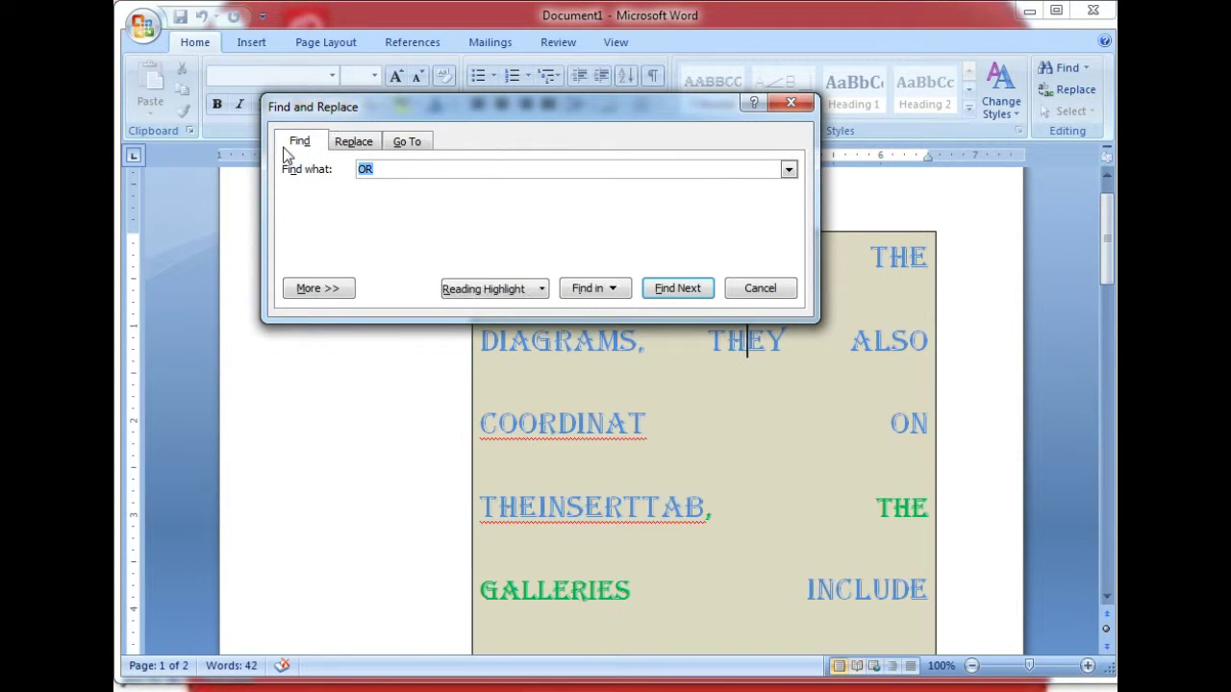
pyautogui.click(354, 146)
pyautogui.click(408, 151)
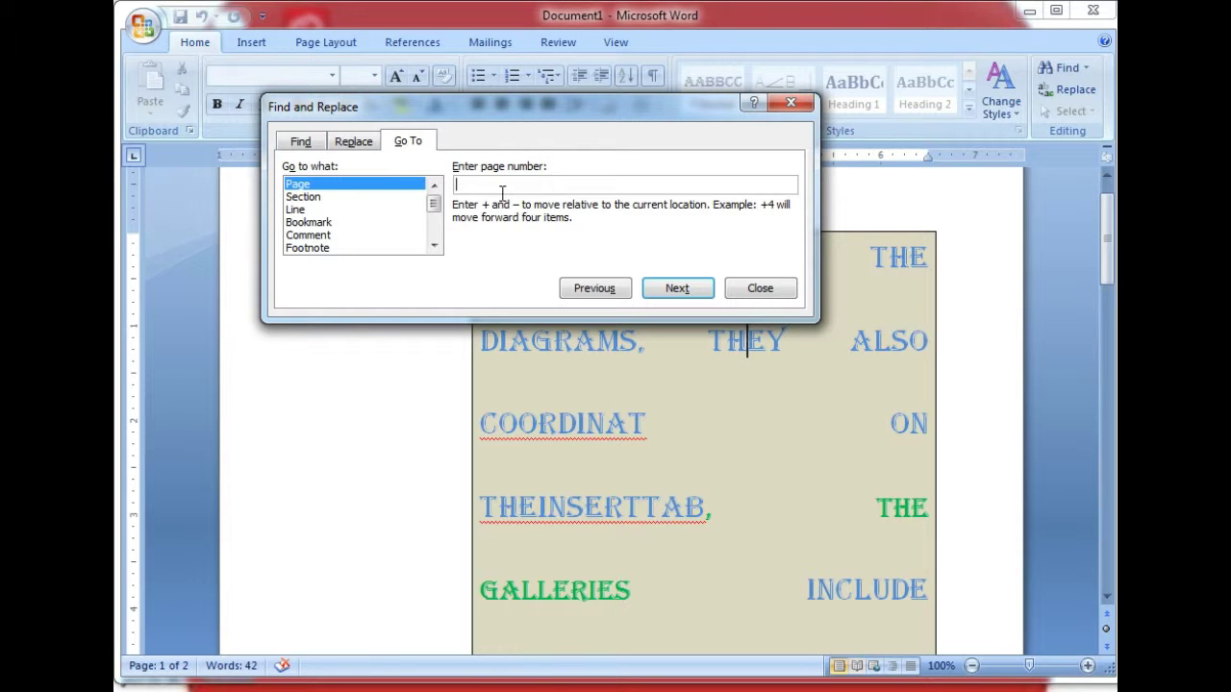
pyautogui.write('1')
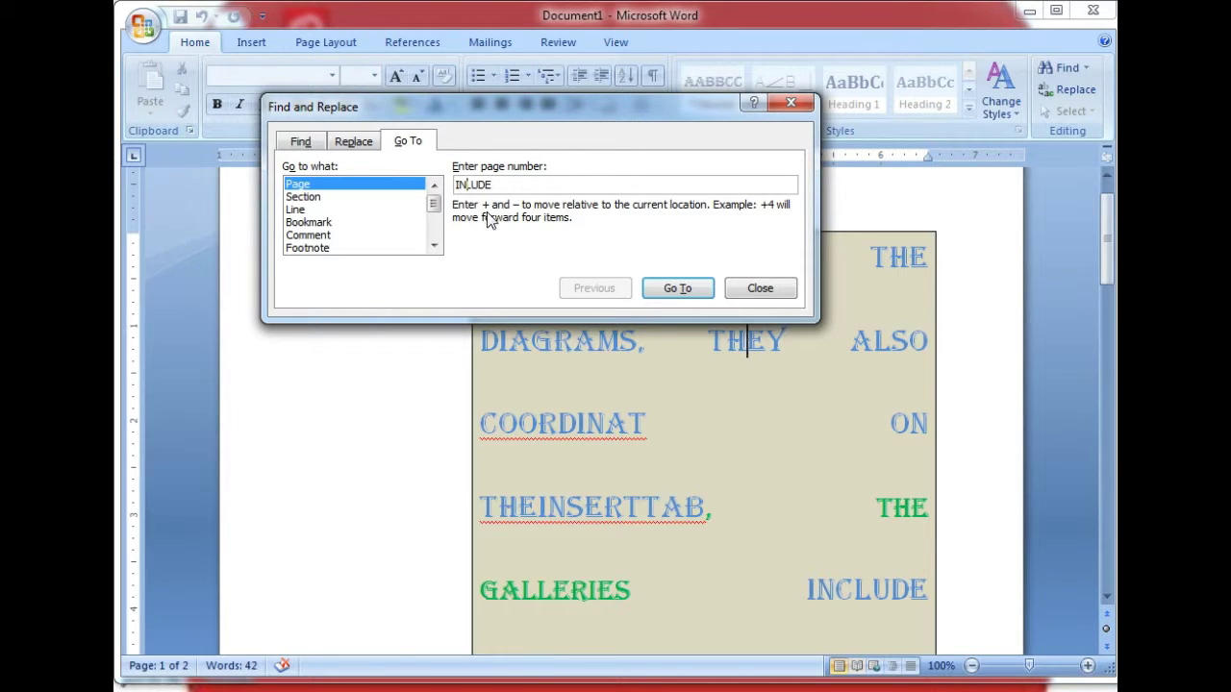
pyautogui.write('C')
pyautogui.click(671, 290)
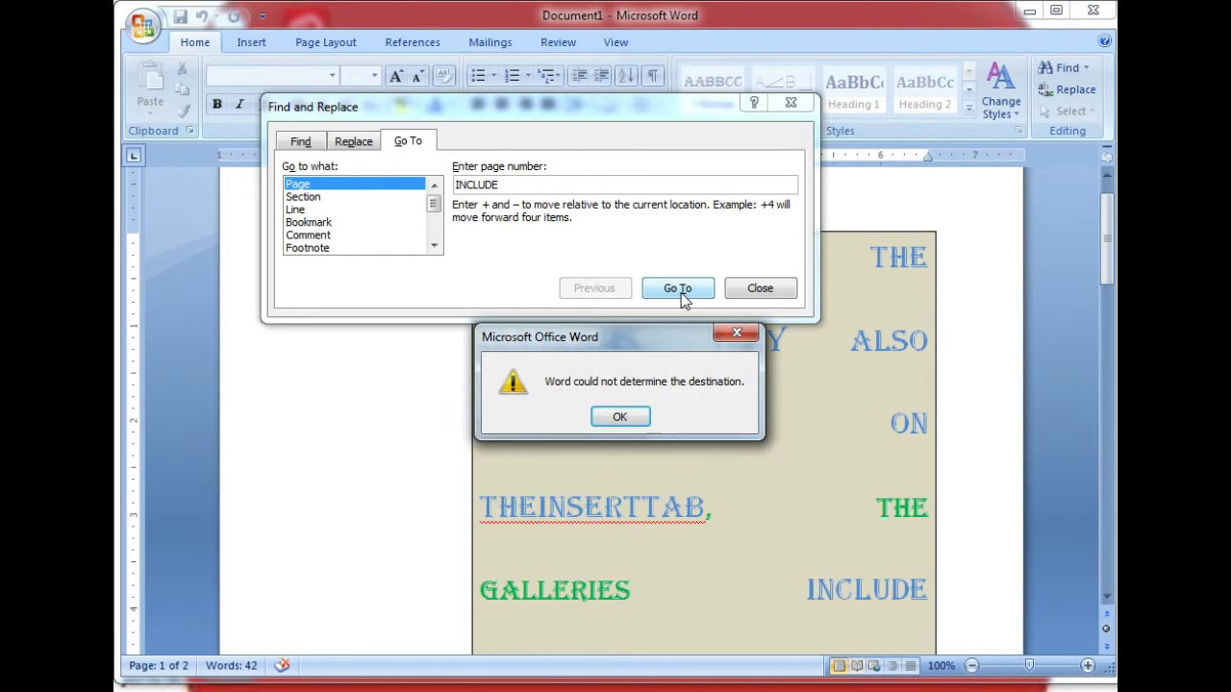
pyautogui.click(620, 417)
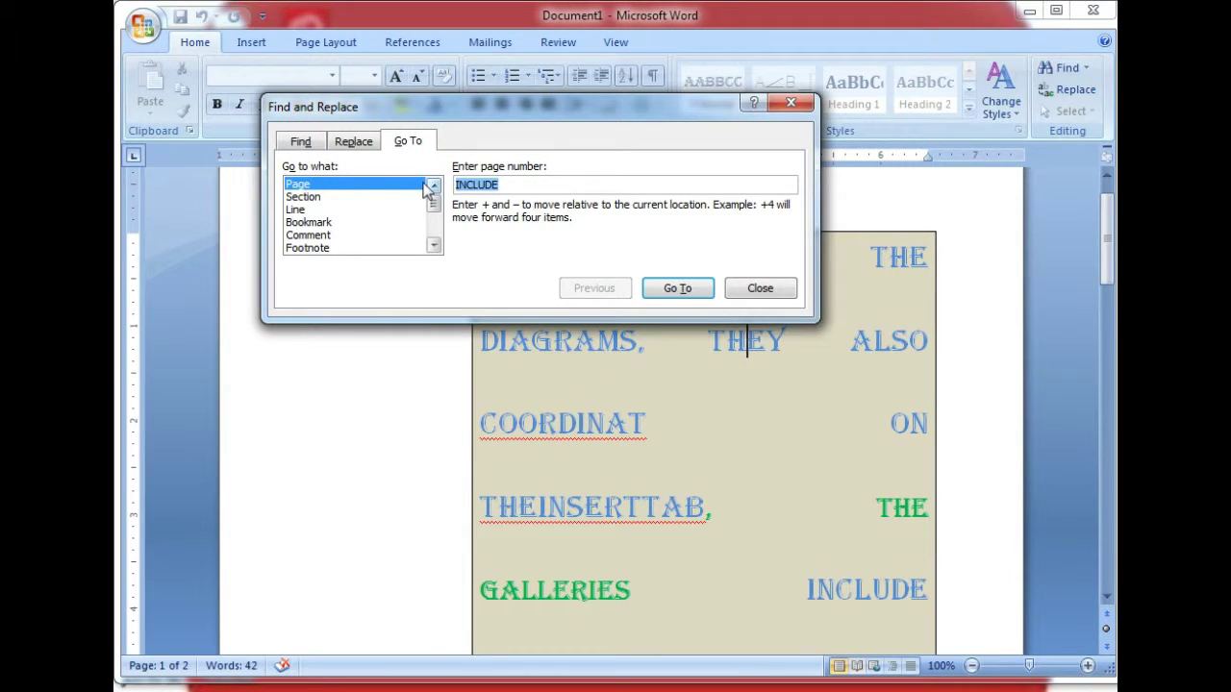
pyautogui.press('BackSpace')
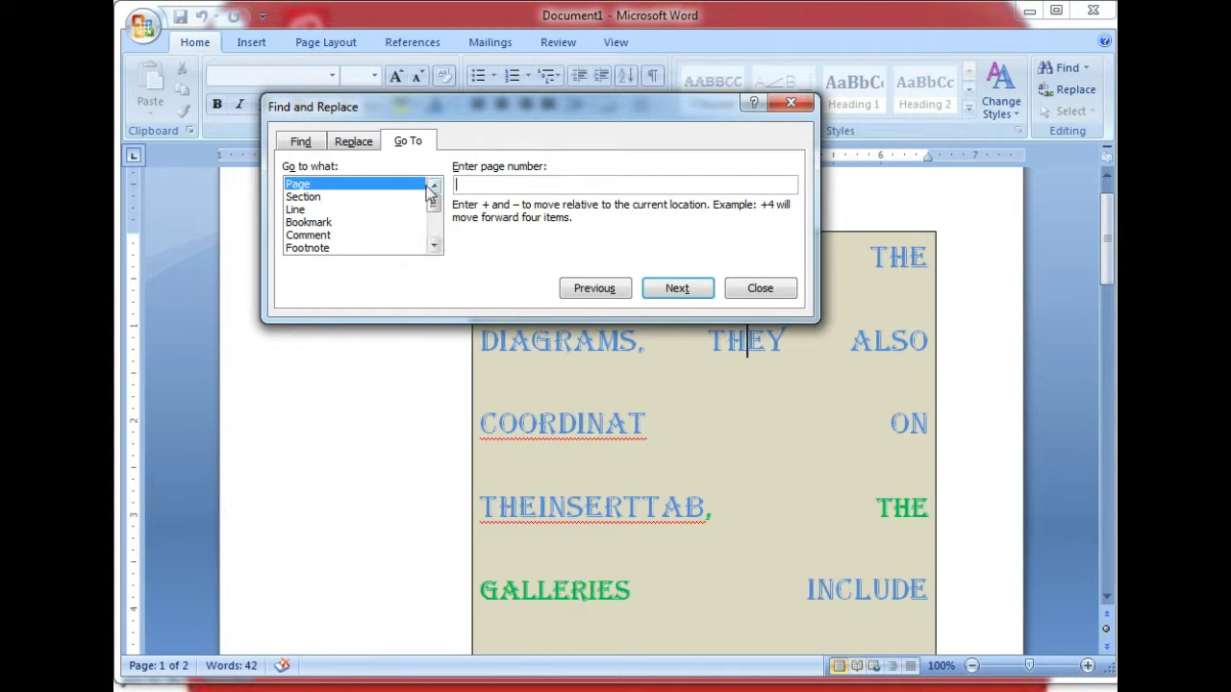
# Step: Set the Go To target to Line and jump to the entered line
pyautogui.click(308, 216)
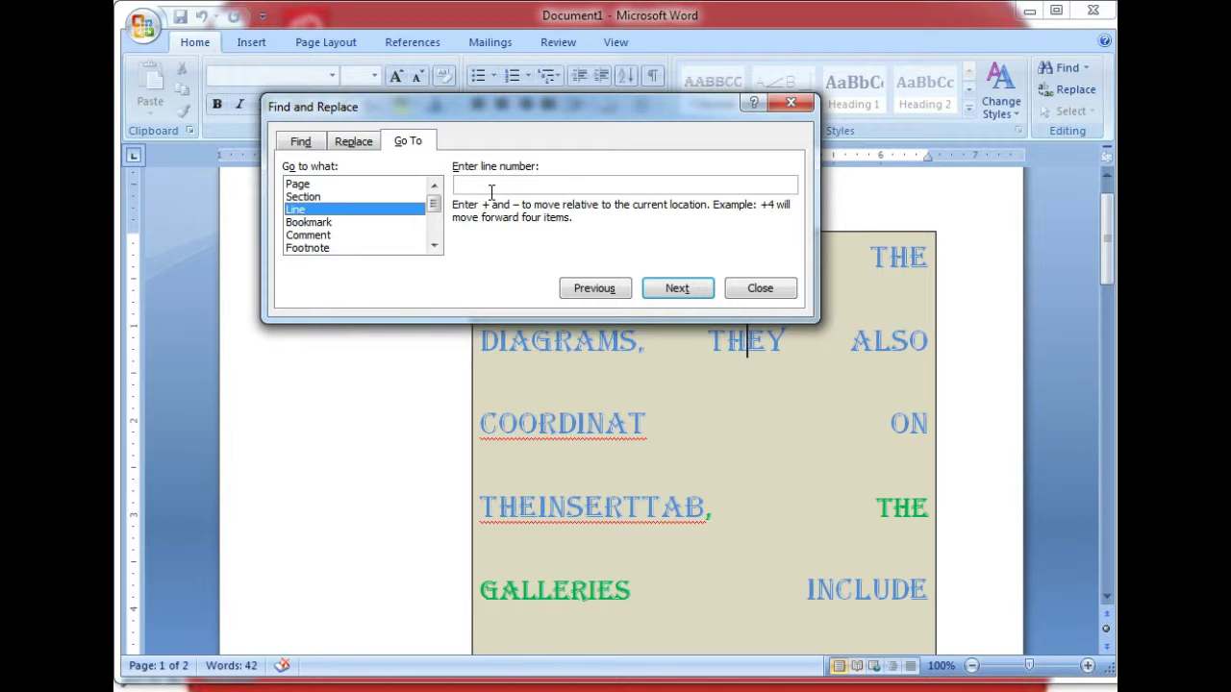
pyautogui.press('Down')
pyautogui.press('Down')
pyautogui.press('Up')
pyautogui.press('Up')
pyautogui.write('1')
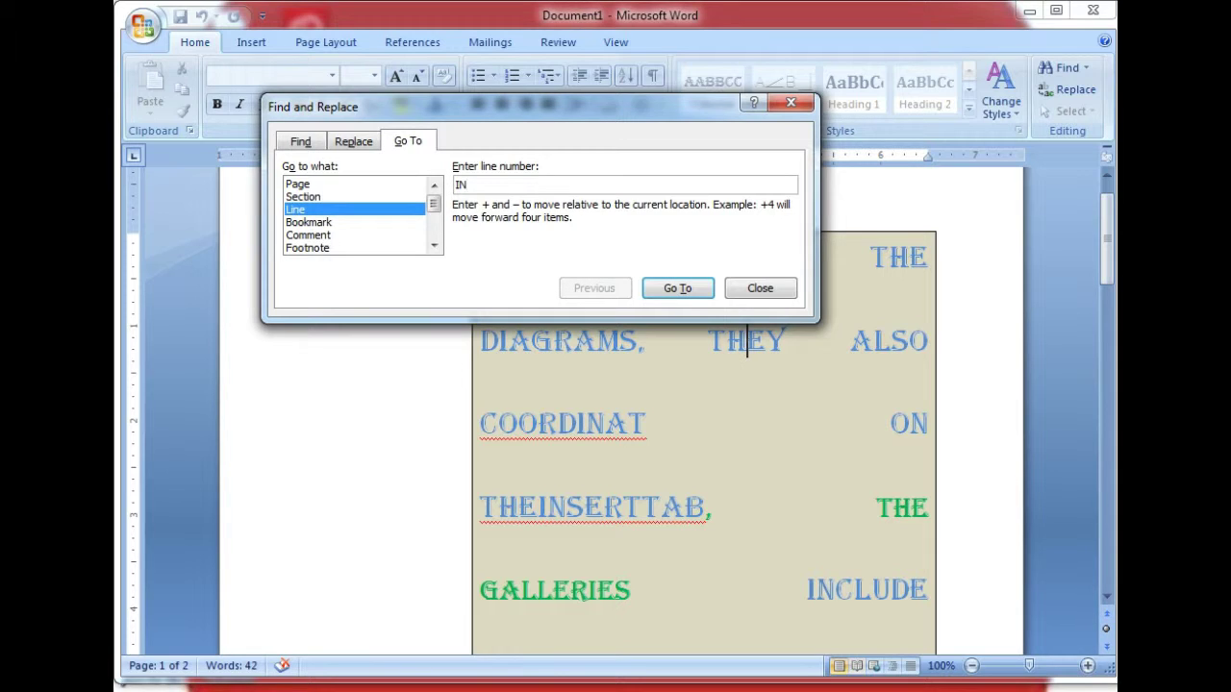
pyautogui.write('CLUDE')
pyautogui.click(672, 290)
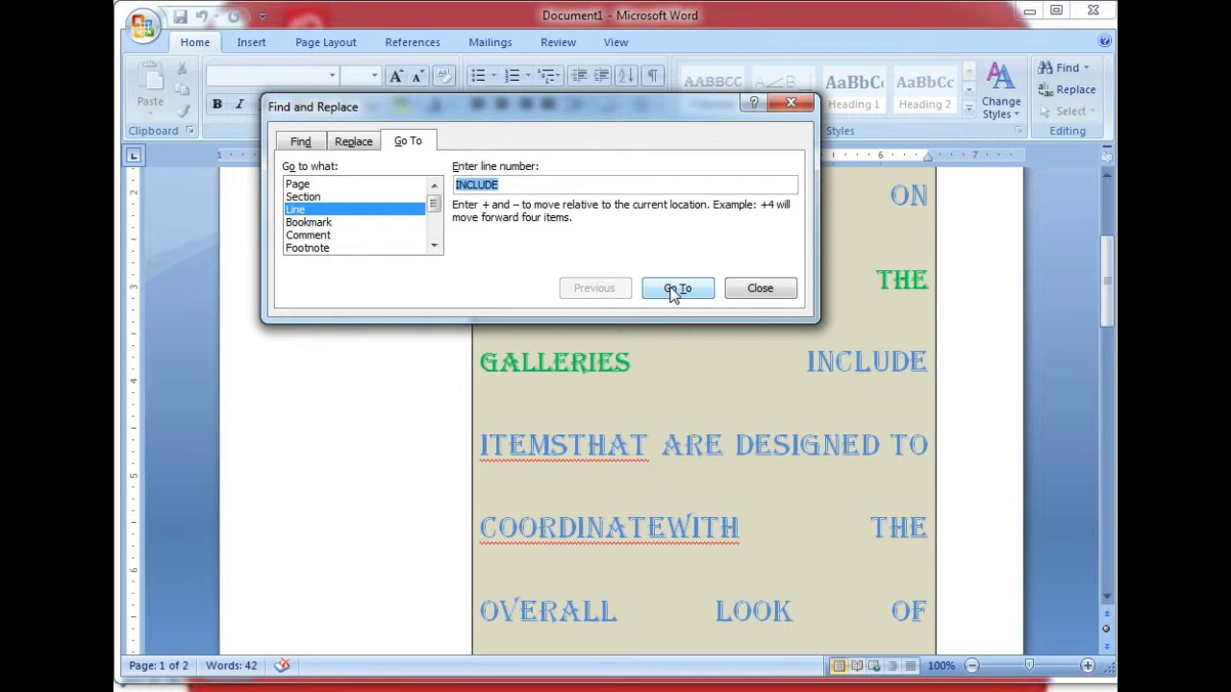
# Step: Step down line by line onto page 2, then close the Go To window
pyautogui.click(673, 291)
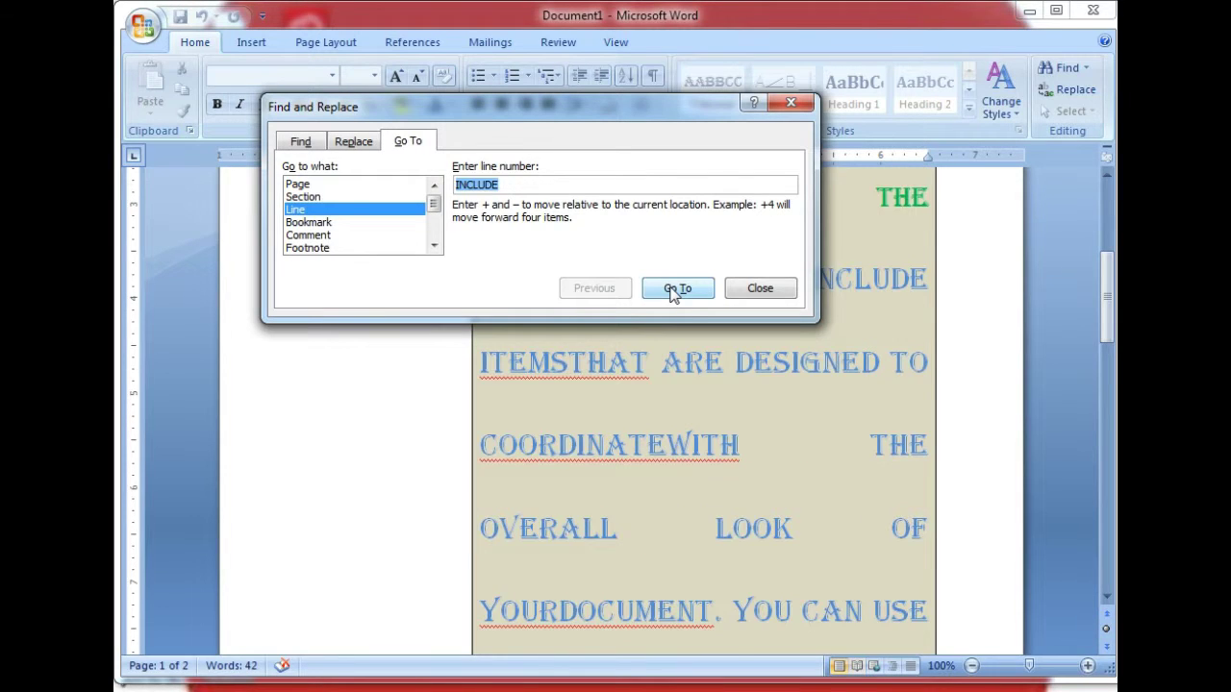
pyautogui.click(672, 290)
pyautogui.click(672, 291)
pyautogui.click(672, 290)
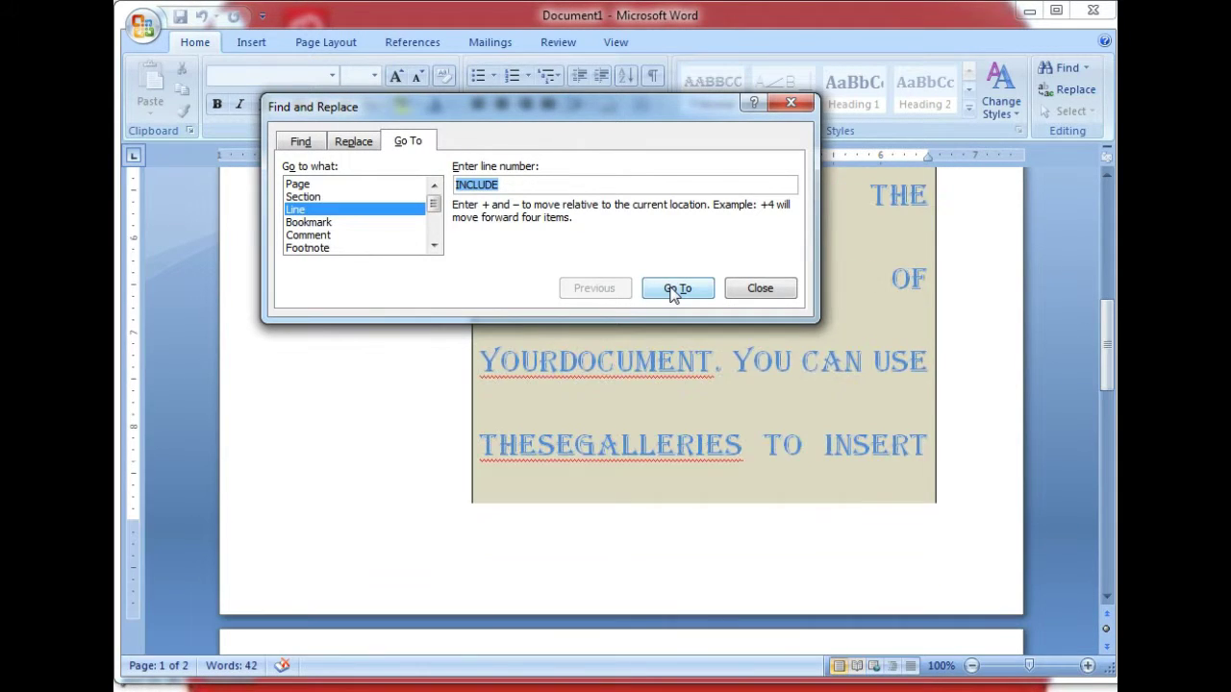
pyautogui.click(672, 290)
pyautogui.click(672, 291)
pyautogui.click(672, 290)
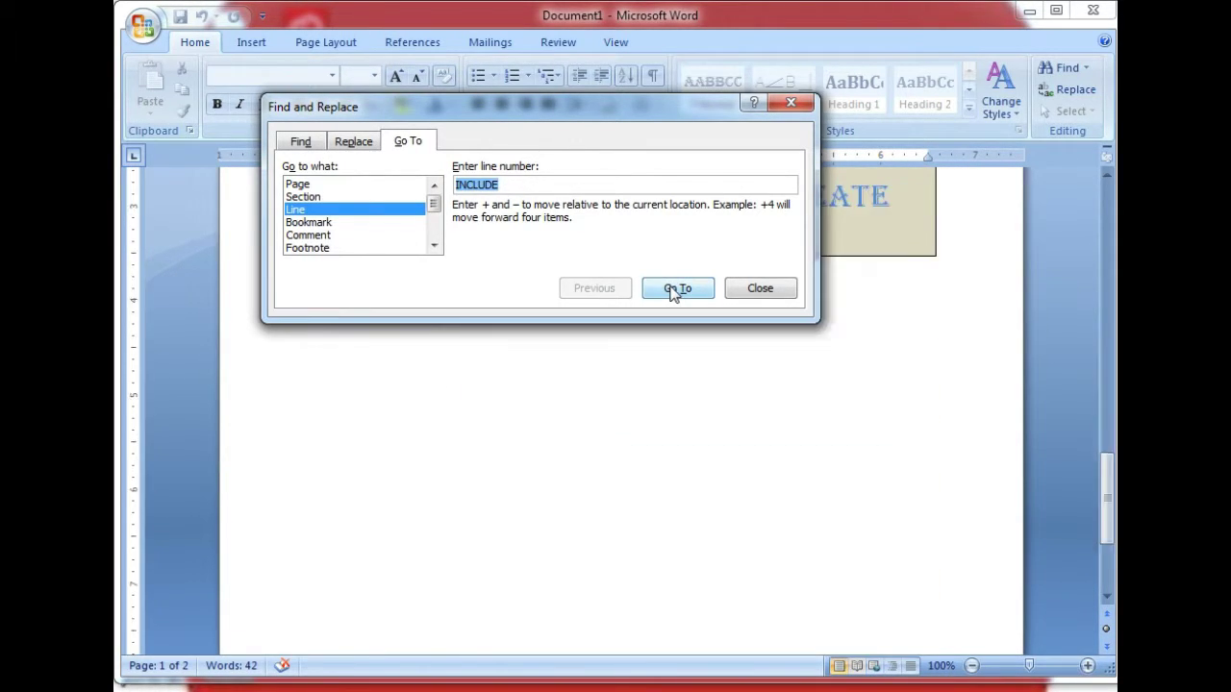
pyautogui.moveTo(639, 128); pyautogui.dragTo(568, 442)
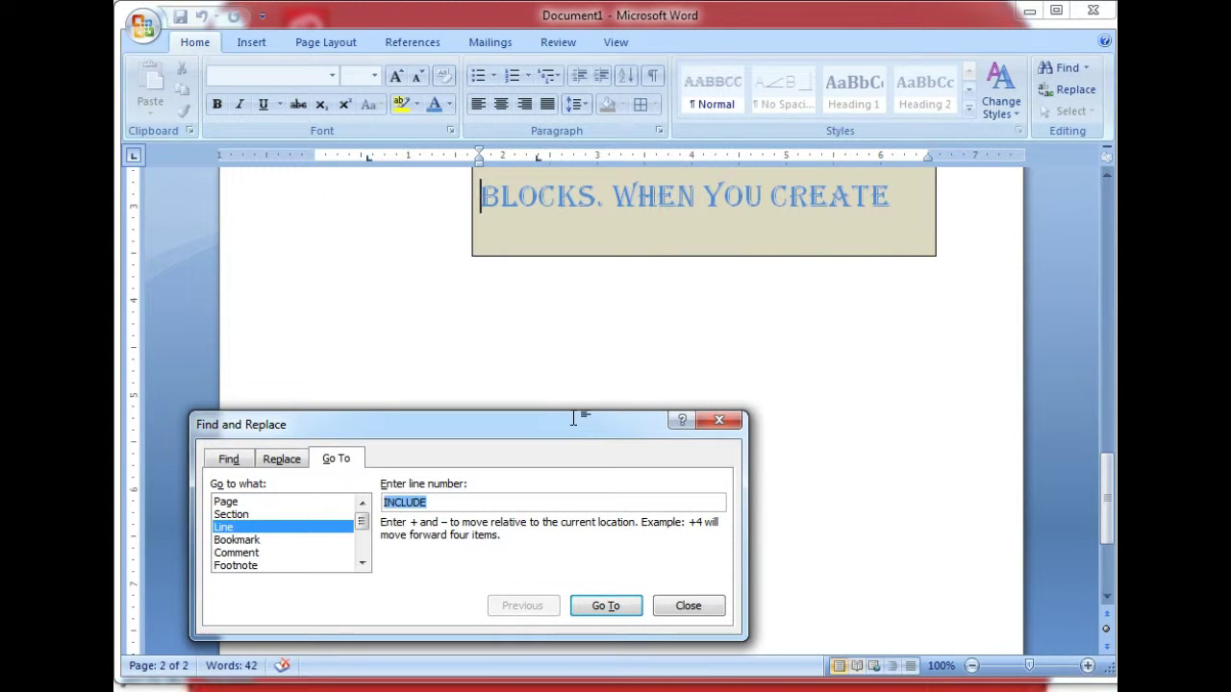
pyautogui.click(606, 606)
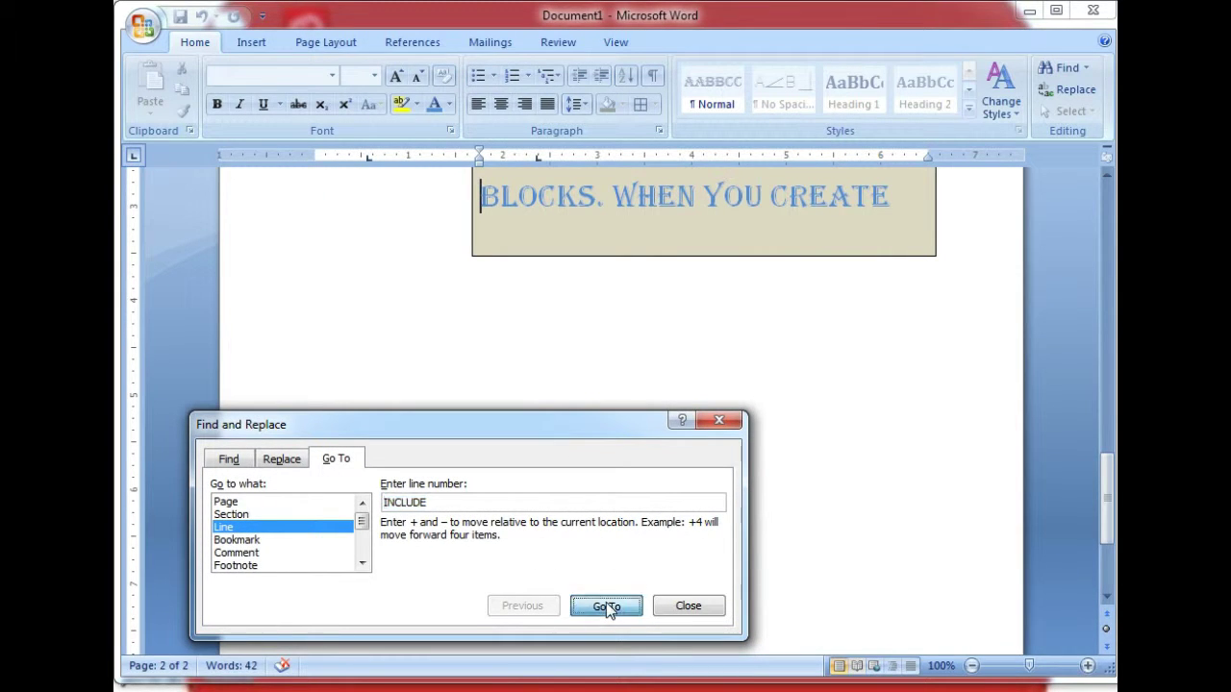
pyautogui.click(718, 421)
pyautogui.scroll(5, 707, 383)
pyautogui.scroll(5, 707, 383)
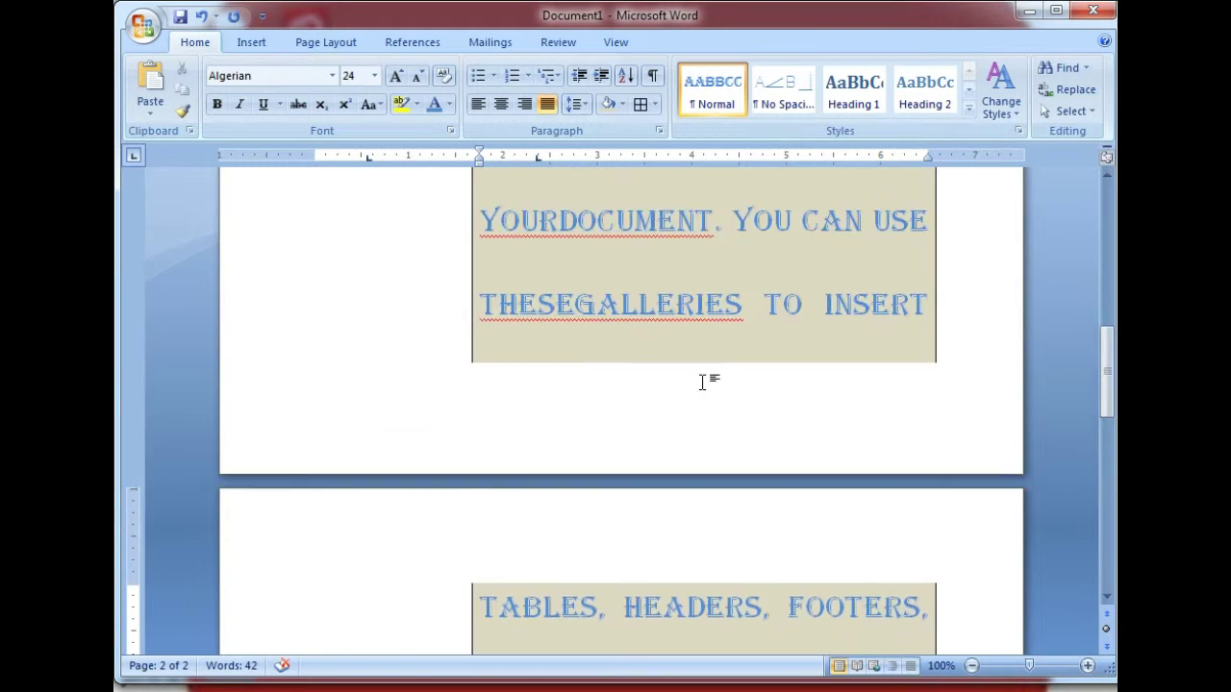
pyautogui.scroll(5, 708, 384)
pyautogui.scroll(3, 709, 385)
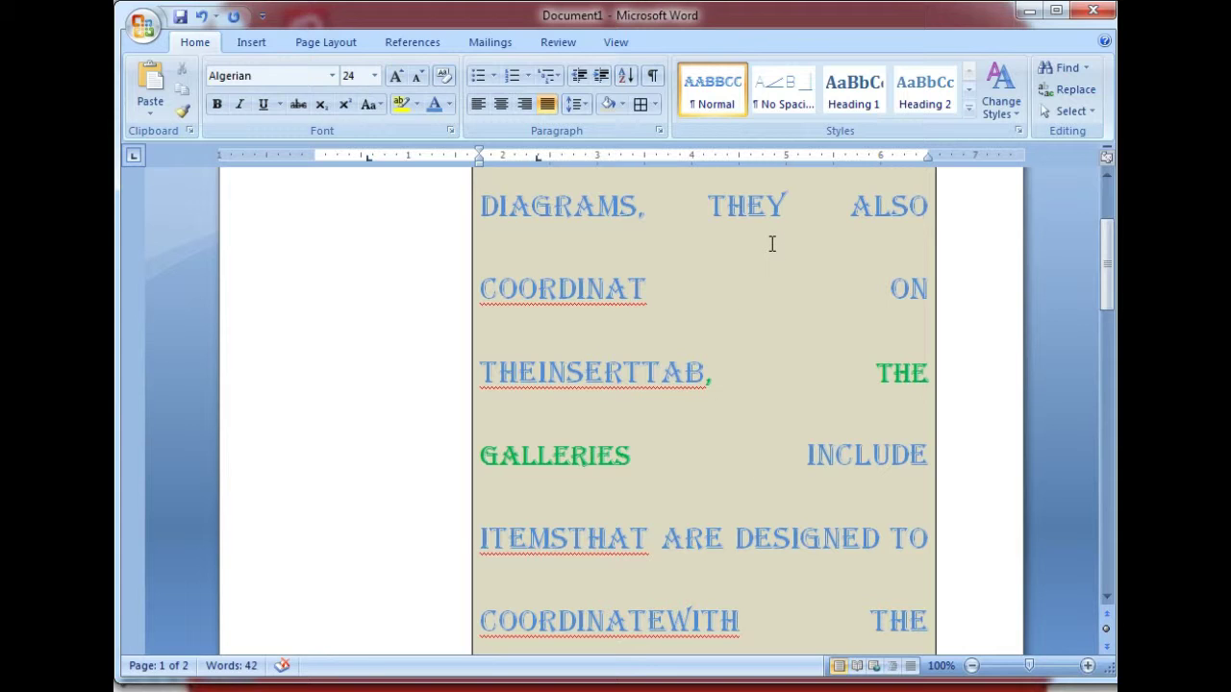
pyautogui.click(1074, 91)
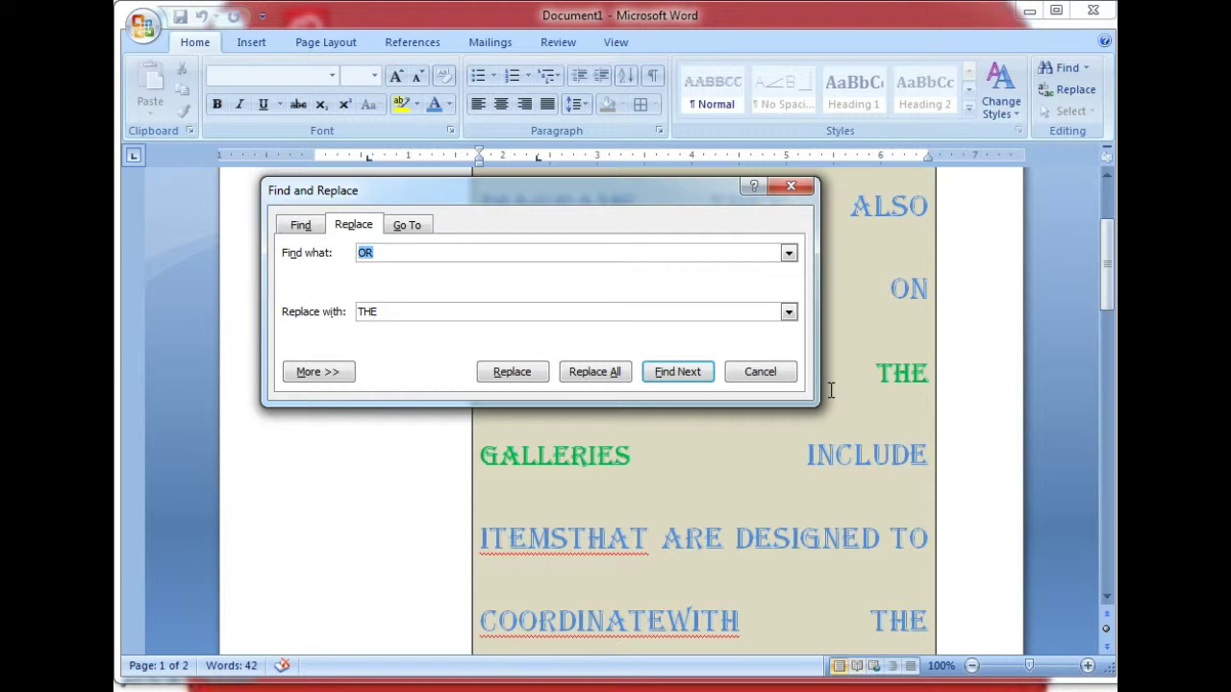
pyautogui.click(769, 374)
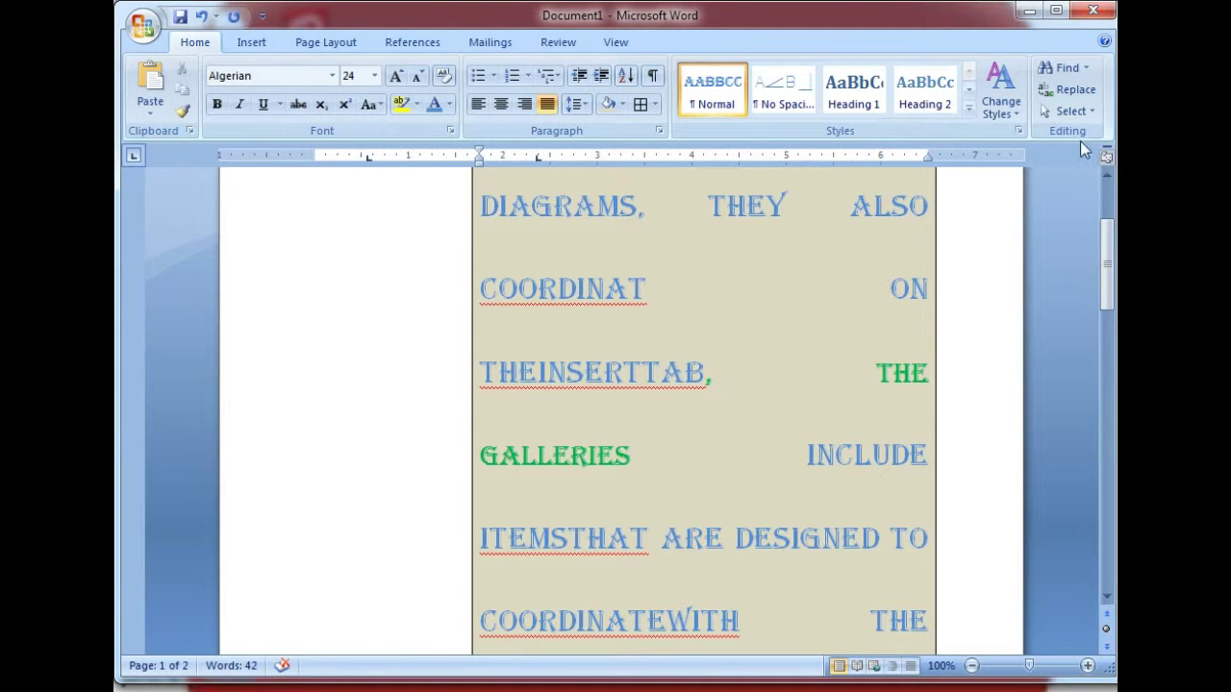
pyautogui.click(1067, 112)
pyautogui.click(957, 136)
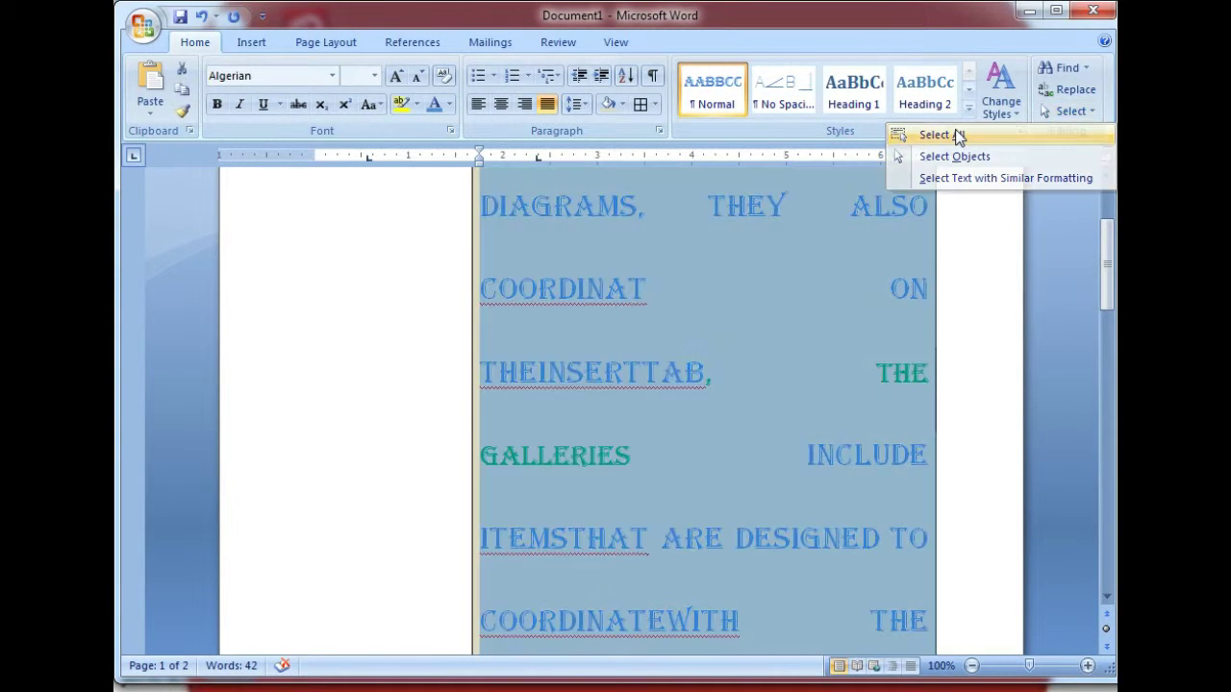
pyautogui.click(958, 136)
pyautogui.click(1065, 105)
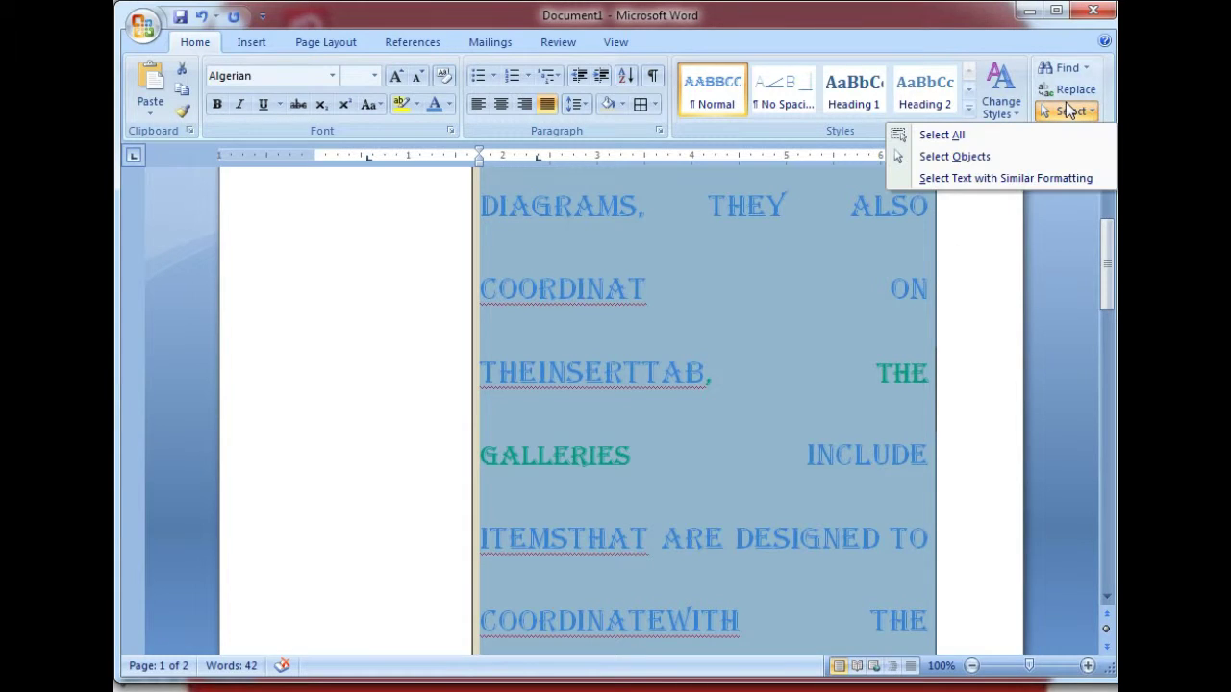
pyautogui.click(1015, 154)
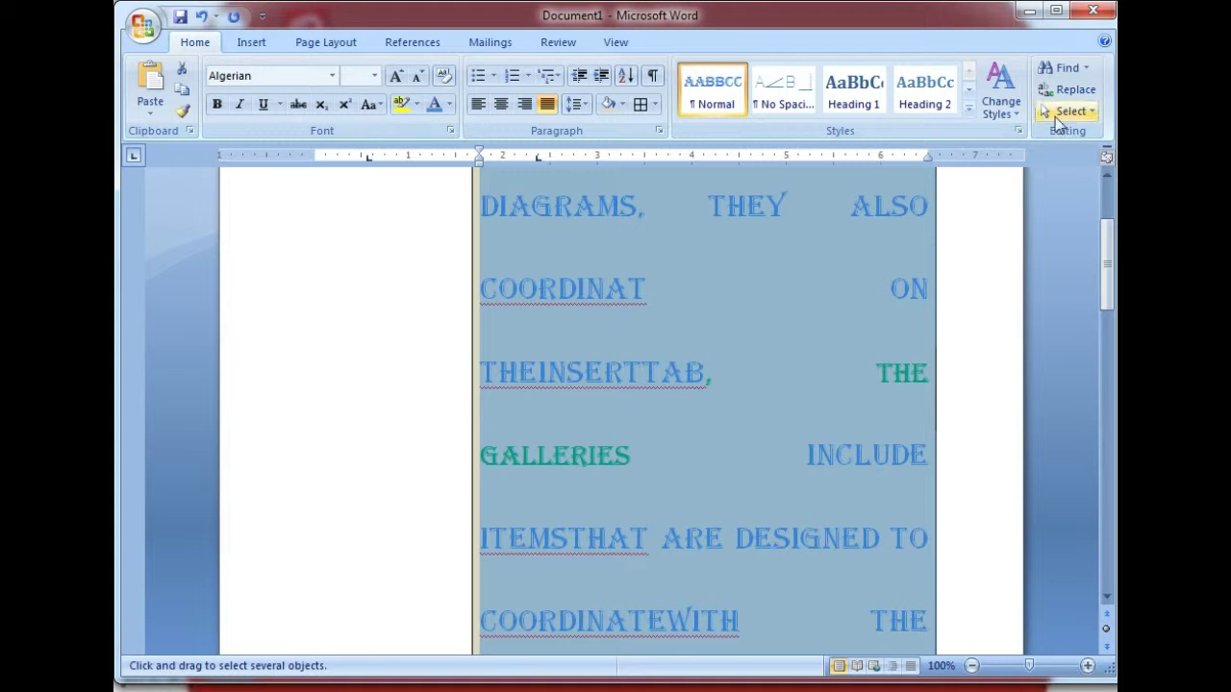
pyautogui.click(1070, 109)
pyautogui.click(1008, 179)
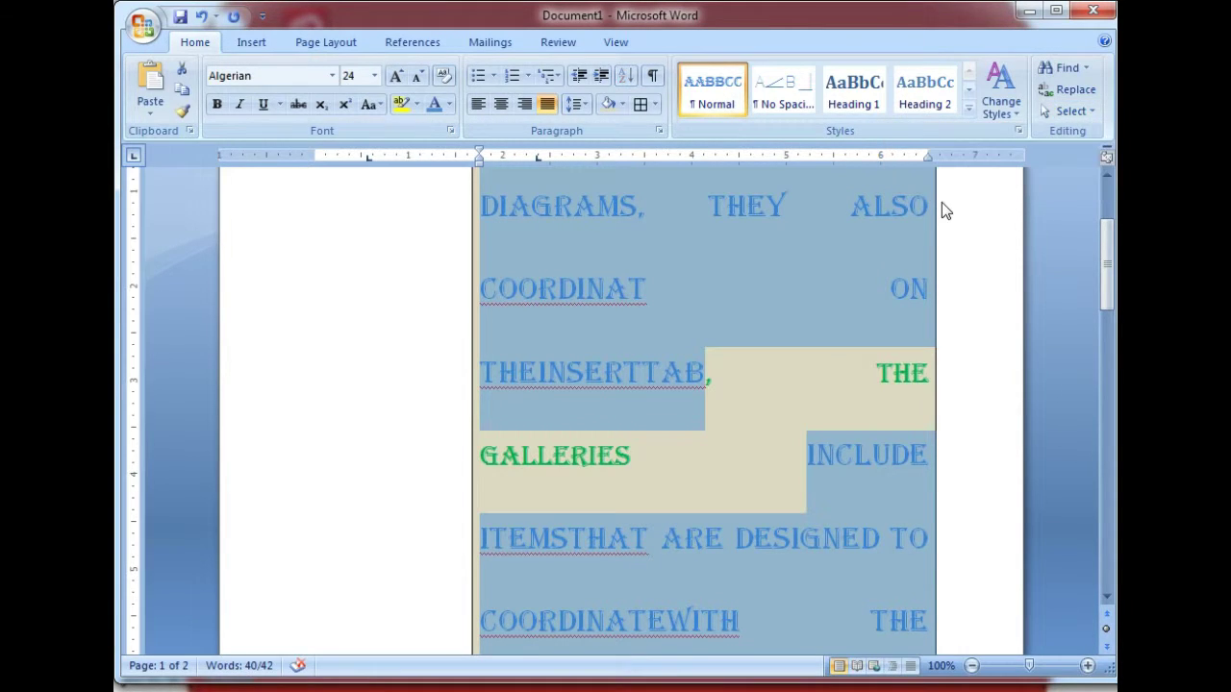
pyautogui.moveTo(873, 375); pyautogui.dragTo(487, 375)
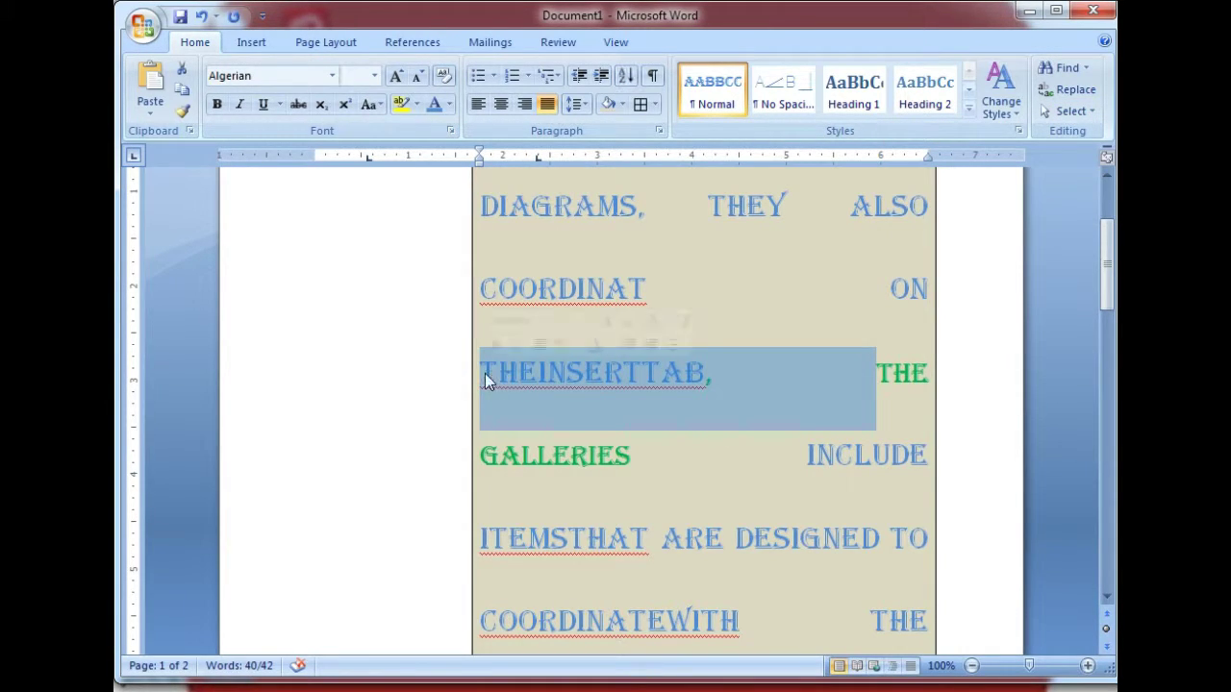
# Step: Set the word COORDINAT to 18 pt font size
pyautogui.click(643, 313)
pyautogui.click(410, 316)
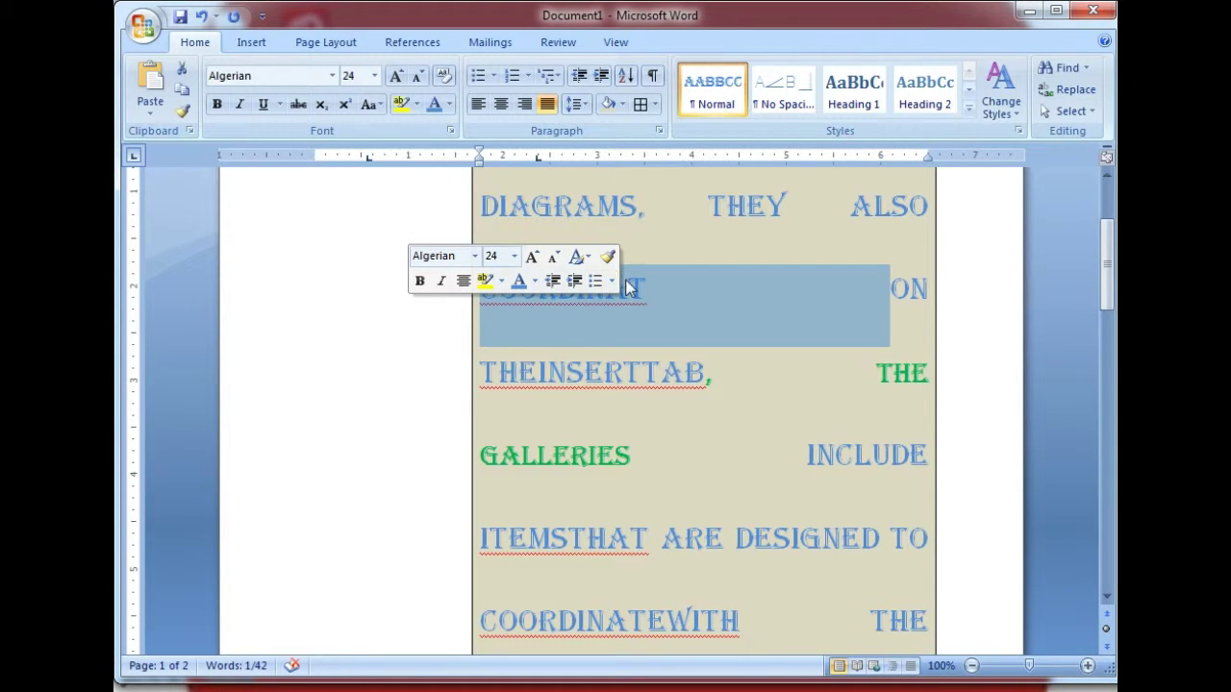
pyautogui.click(514, 257)
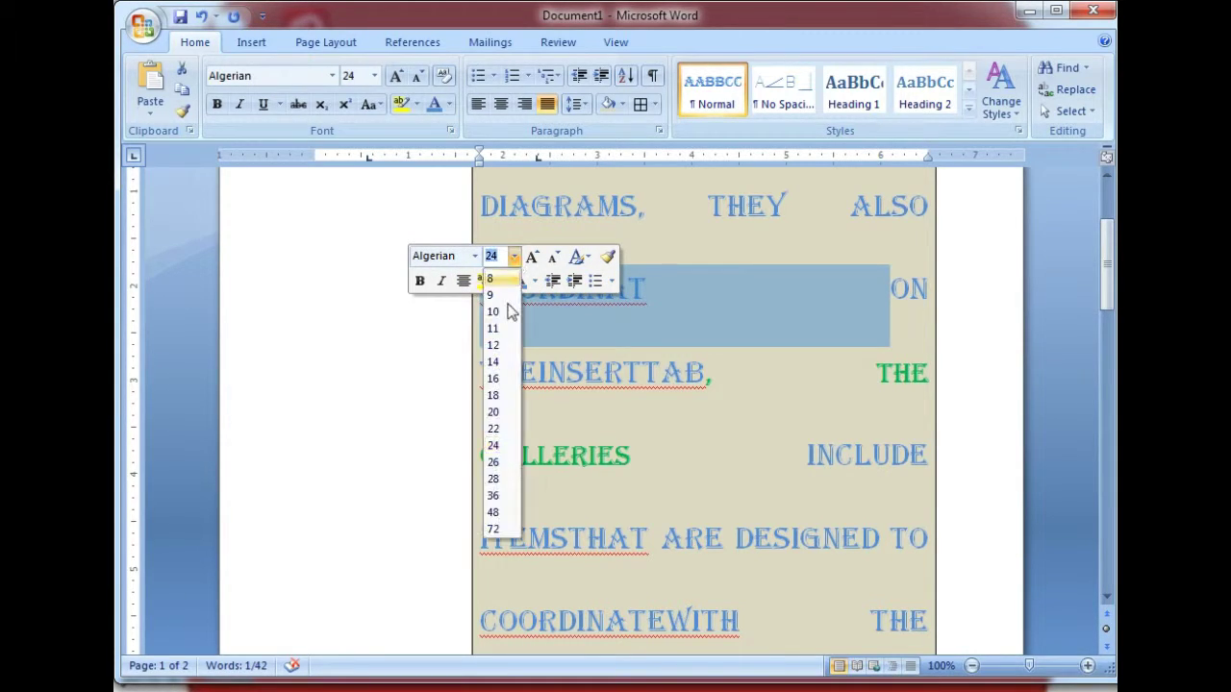
pyautogui.click(492, 395)
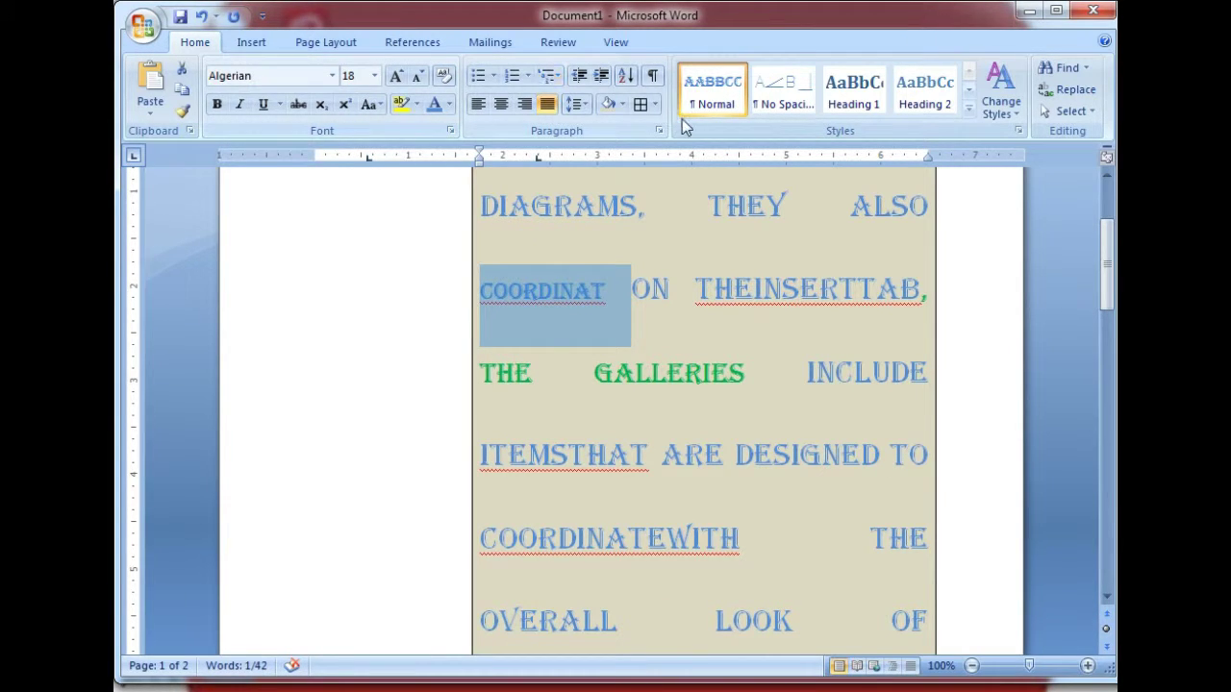
# Step: Clear the selection and place the insertion point after 'FOOTERS,'
pyautogui.doubleClick(1000, 240)
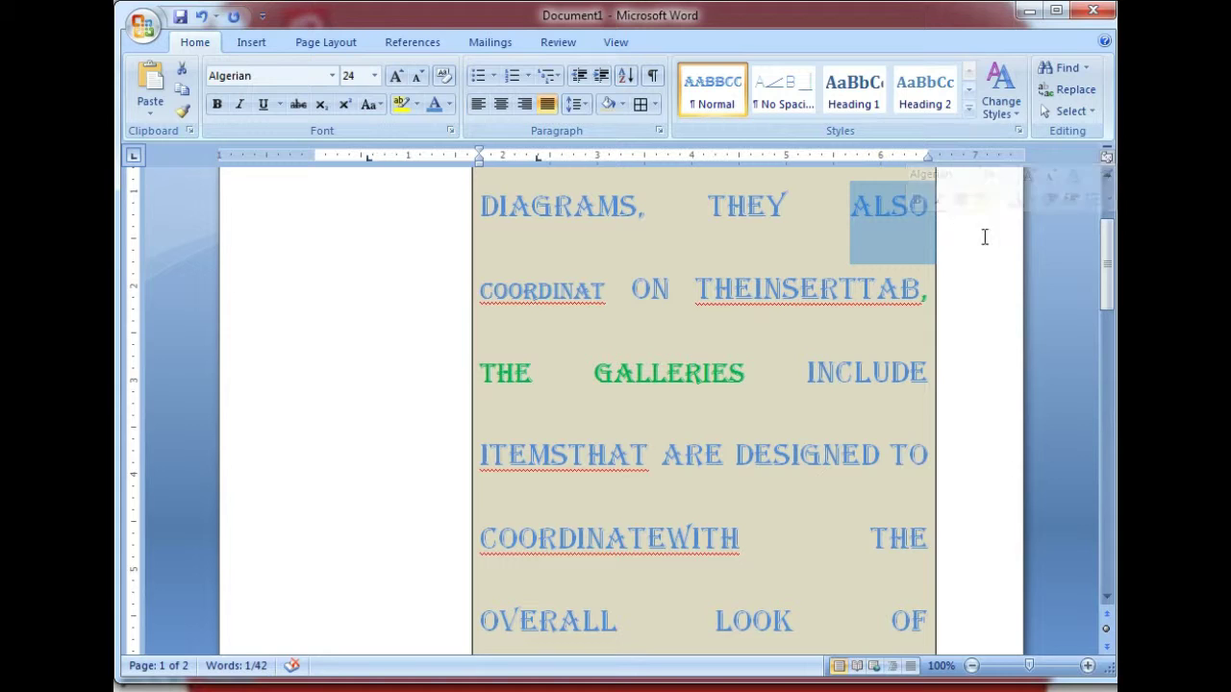
pyautogui.click(1014, 281)
pyautogui.scroll(-2, 1005, 307)
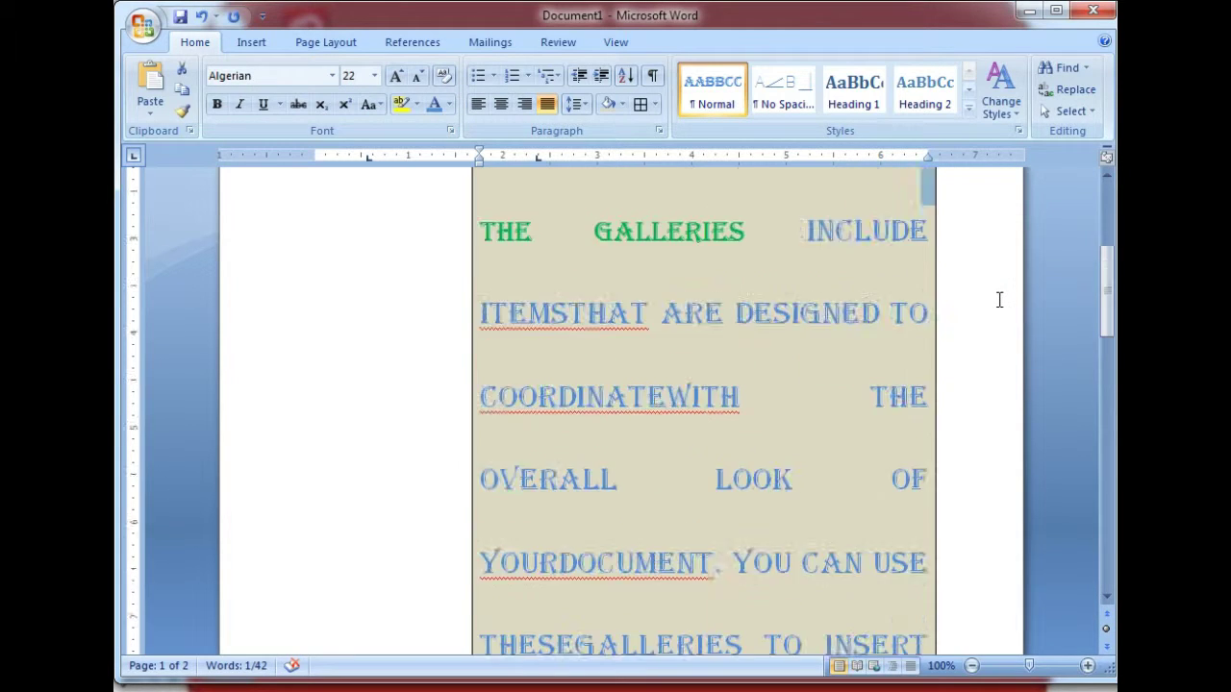
pyautogui.scroll(-5, 981, 369)
pyautogui.click(970, 402)
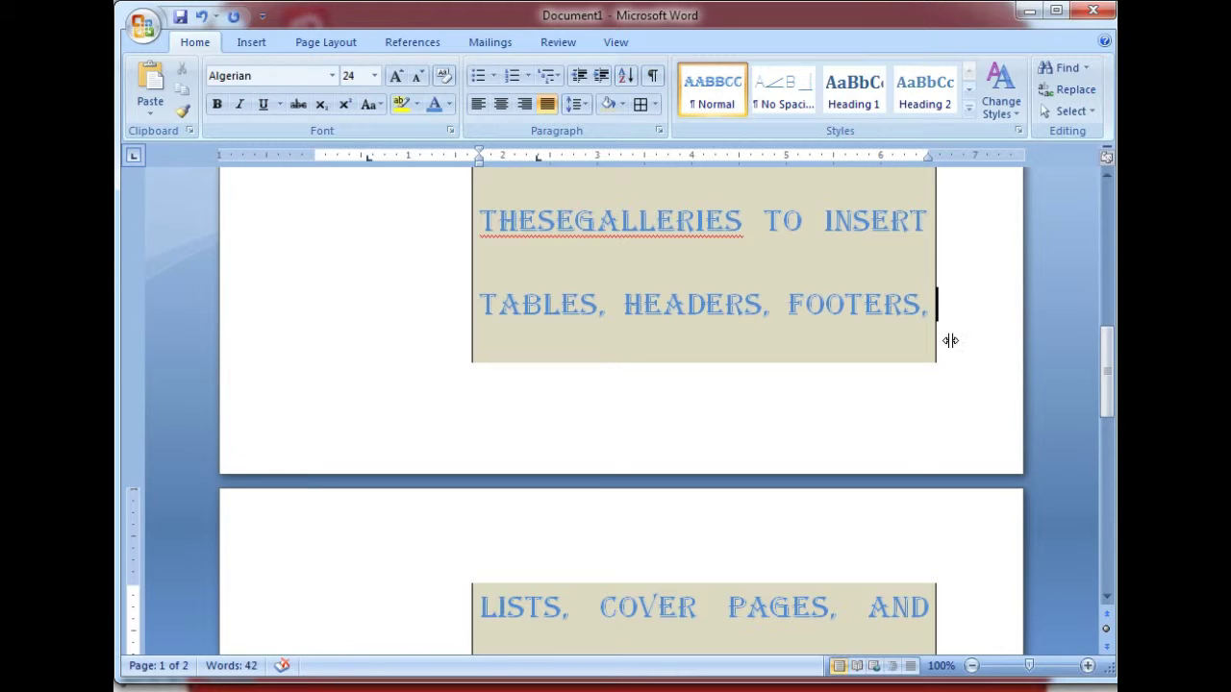
pyautogui.click(252, 42)
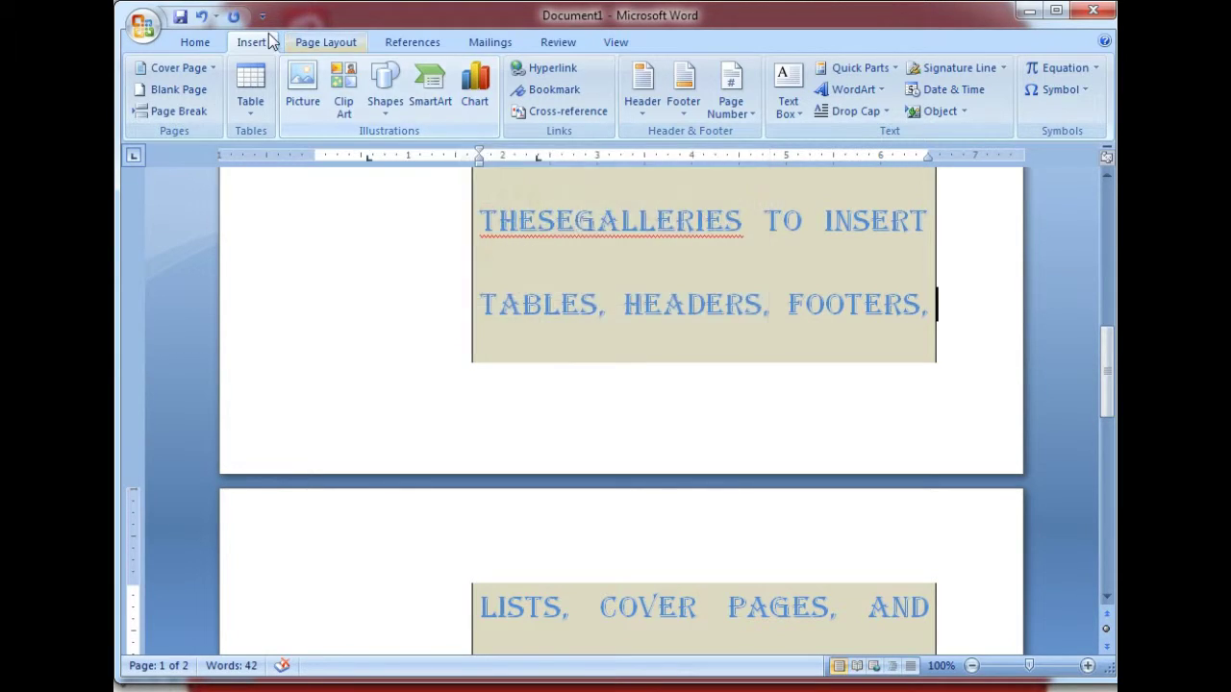
pyautogui.click(195, 43)
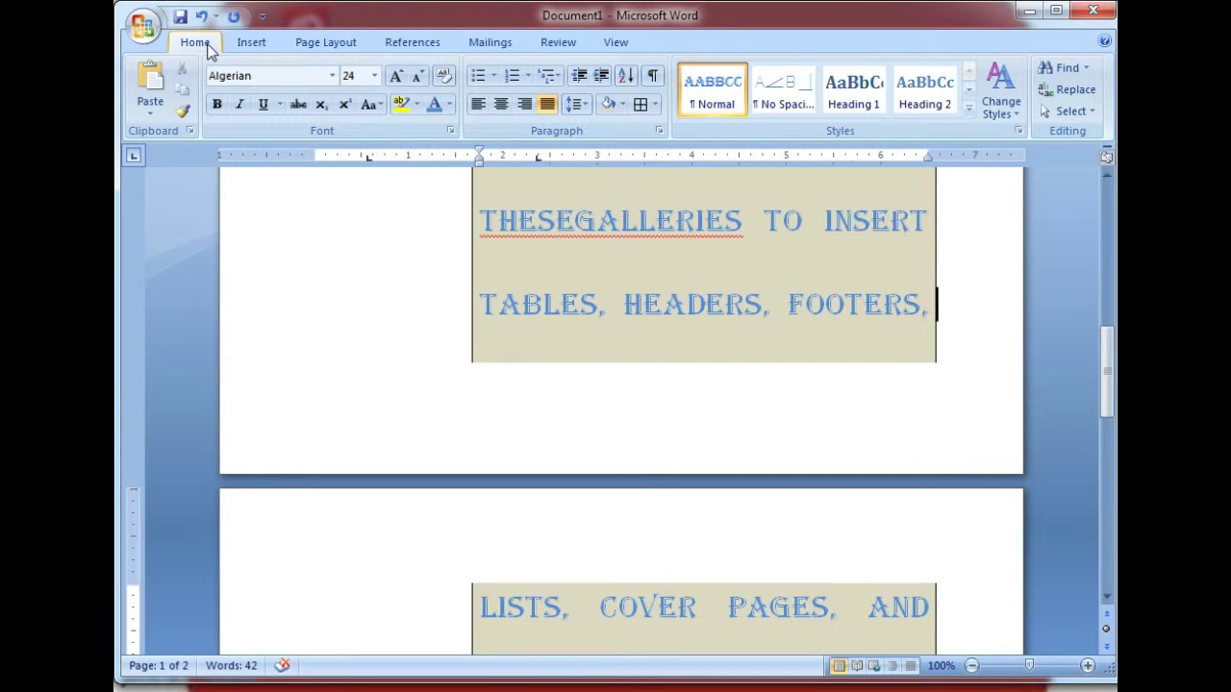